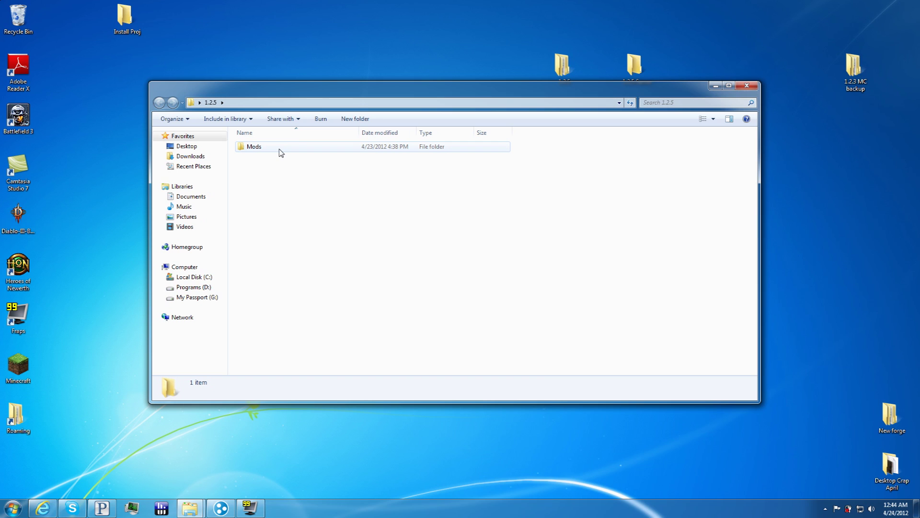
# Step: Browse into the Mods folder and open its Client subfolder to view the mod files
pyautogui.doubleClick(281, 153)
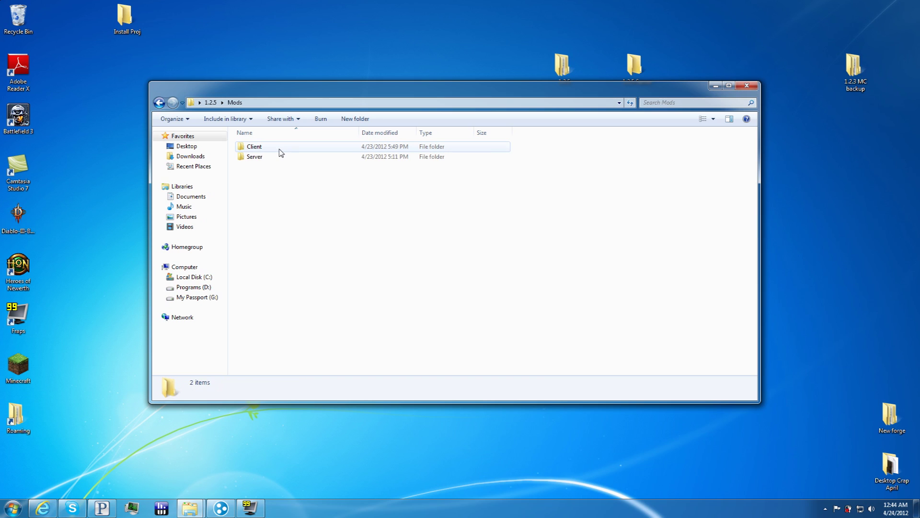
pyautogui.doubleClick(254, 147)
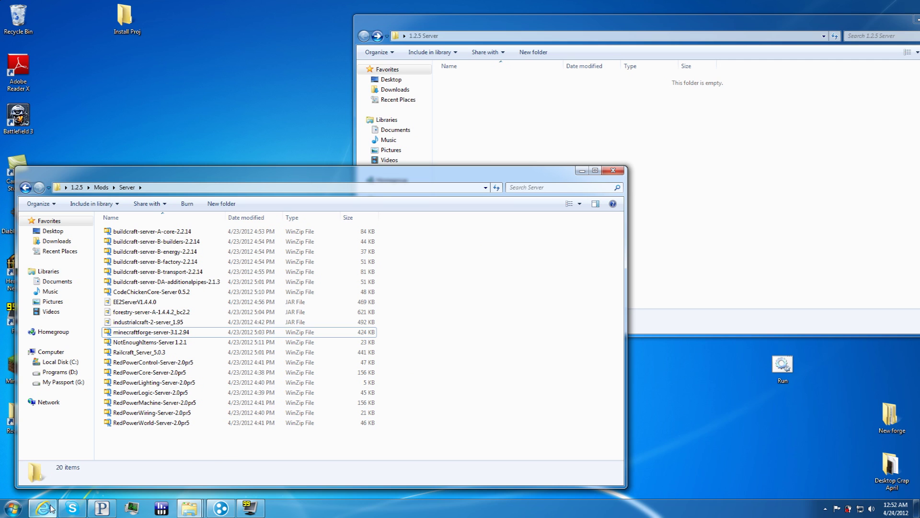
# Step: Download minecraft_server.jar from the download page of minecraft.net and save it to the Desktop, leaving the browser minimized
pyautogui.click(51, 508)
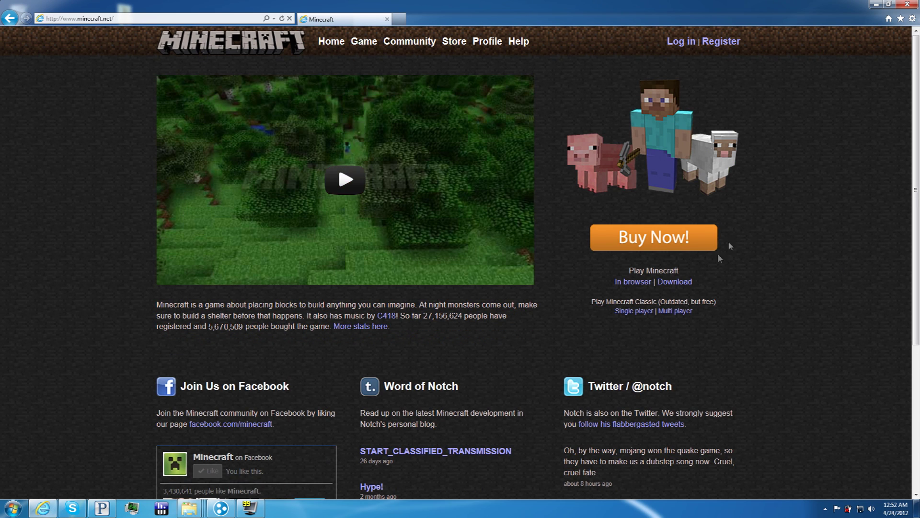
pyautogui.click(691, 282)
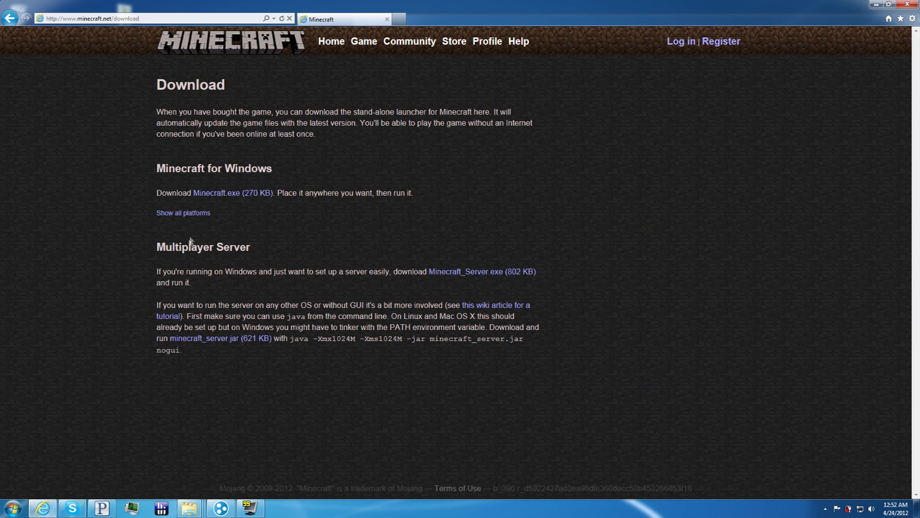
pyautogui.rightClick(227, 343)
pyautogui.click(246, 378)
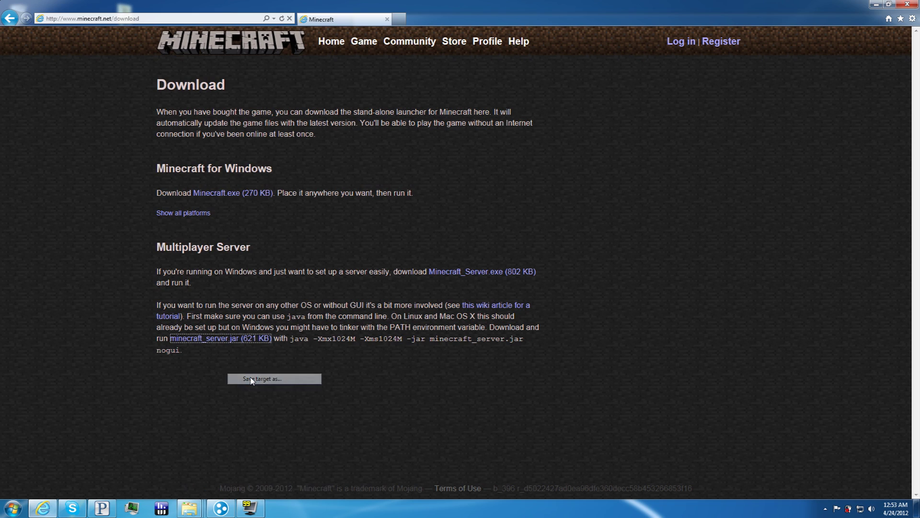
pyautogui.click(215, 268)
pyautogui.click(214, 286)
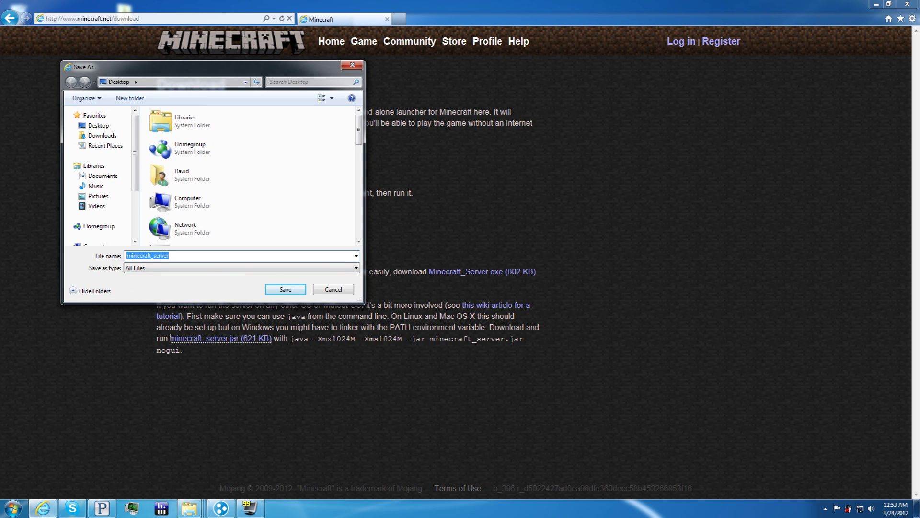
pyautogui.press('End')
pyautogui.click(285, 290)
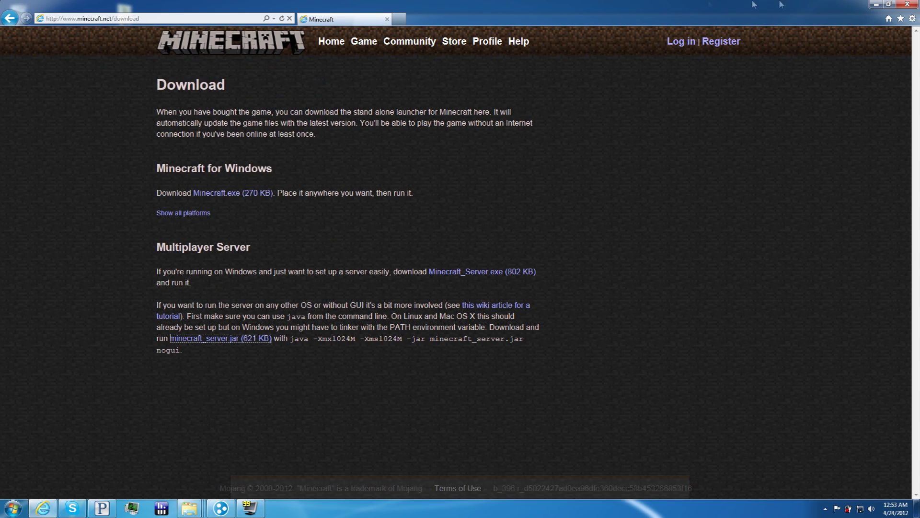
pyautogui.click(877, 5)
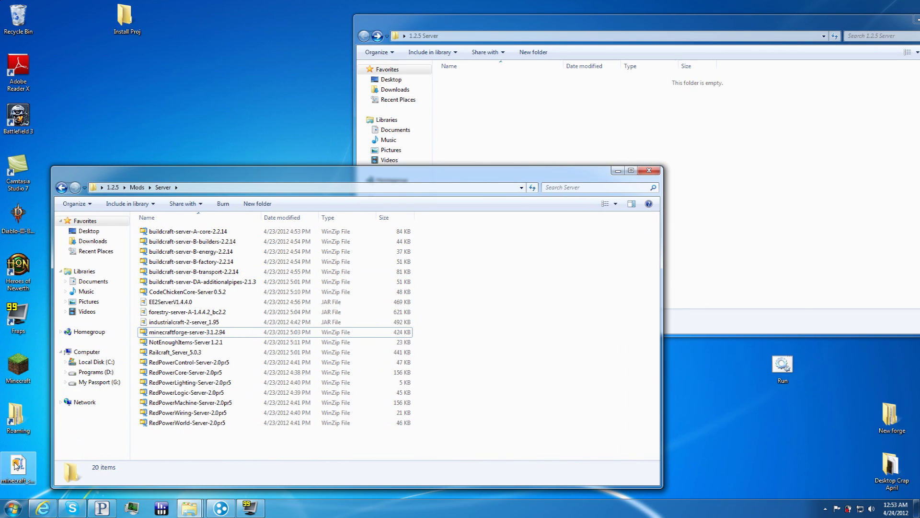
# Step: Copy the minecraft_server file from the desktop into the 1.2.5 Server folder and bring that folder's window fully into view
pyautogui.click(16, 464)
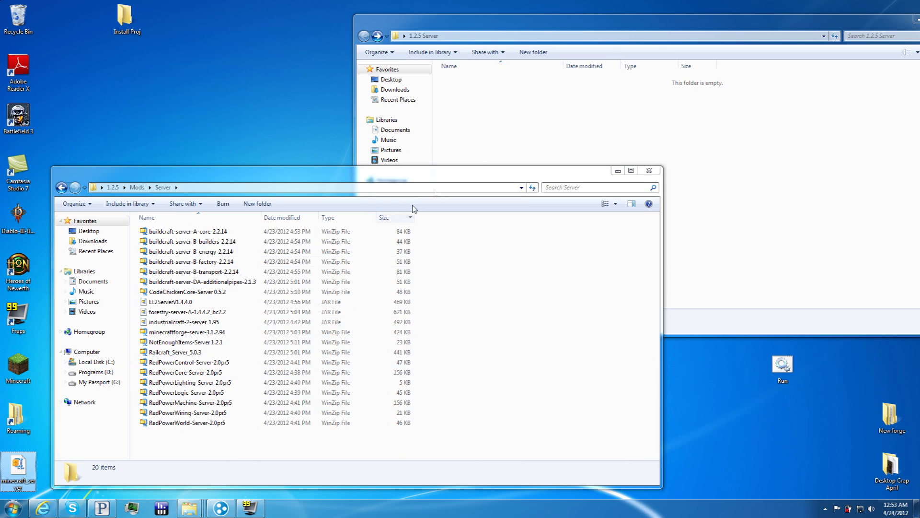
pyautogui.click(519, 127)
pyautogui.hotkey('ctrl', 'v')
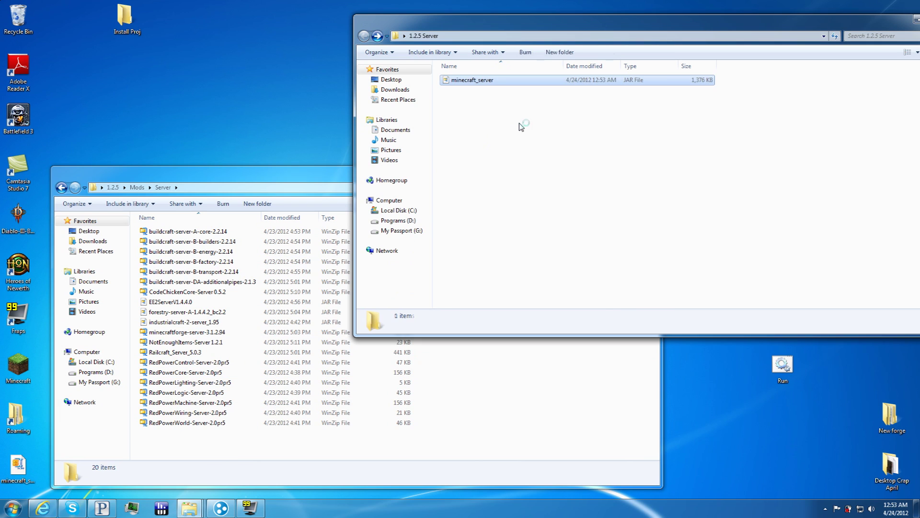
pyautogui.click(521, 127)
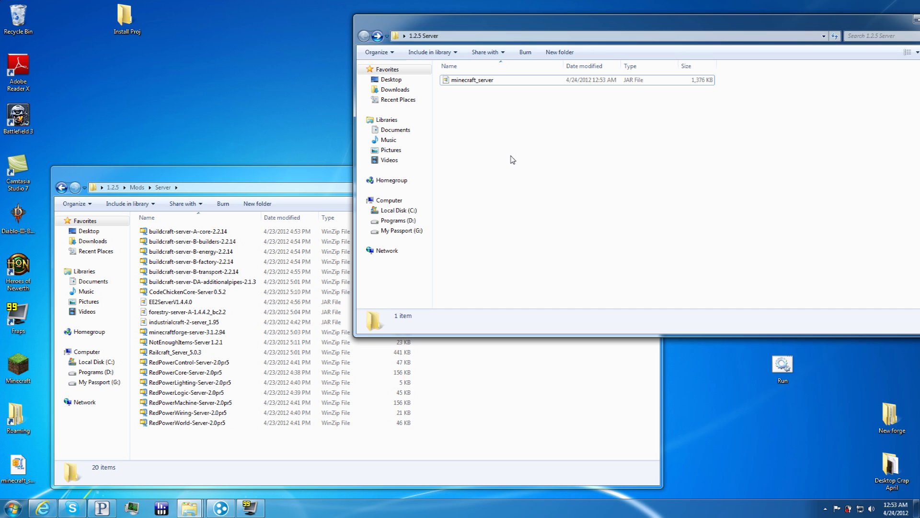
pyautogui.moveTo(554, 30); pyautogui.dragTo(510, 18)
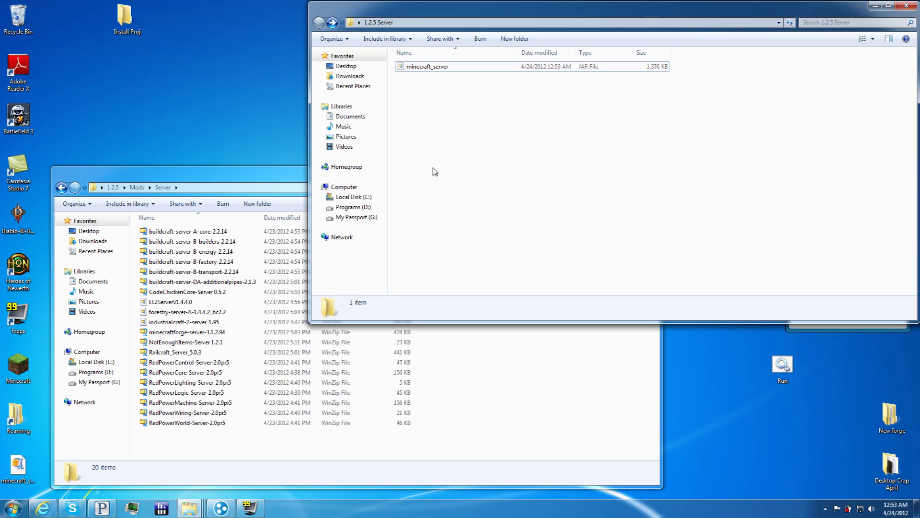
# Step: Create a new text document named Run in the 1.2.5 Server folder
pyautogui.rightClick(435, 135)
pyautogui.moveTo(465, 279)
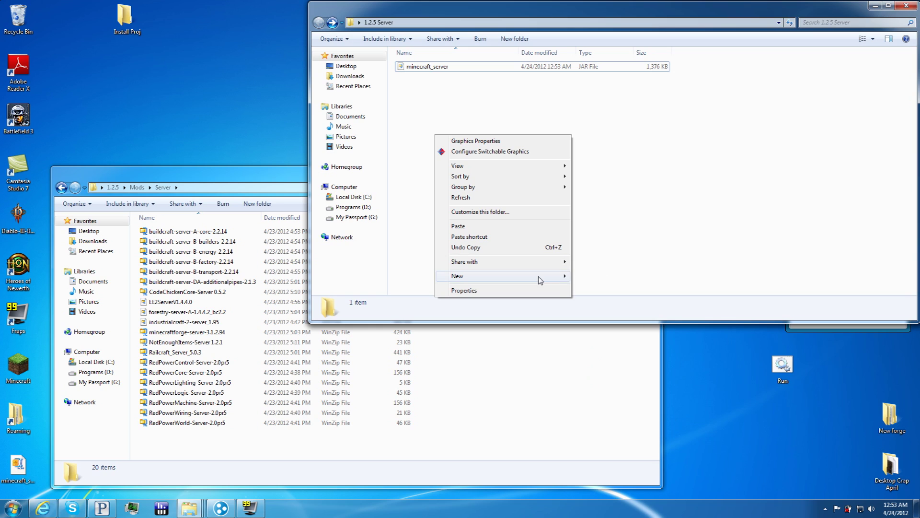
pyautogui.moveTo(540, 280)
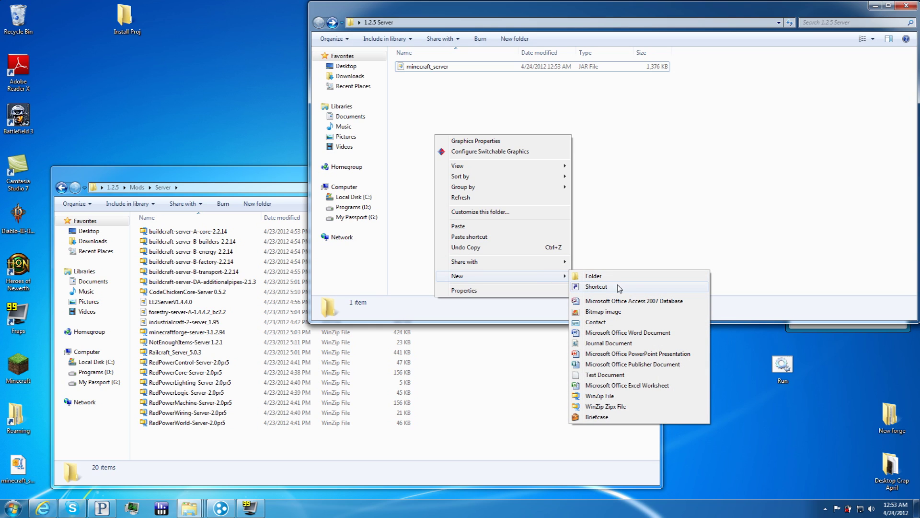
pyautogui.click(604, 374)
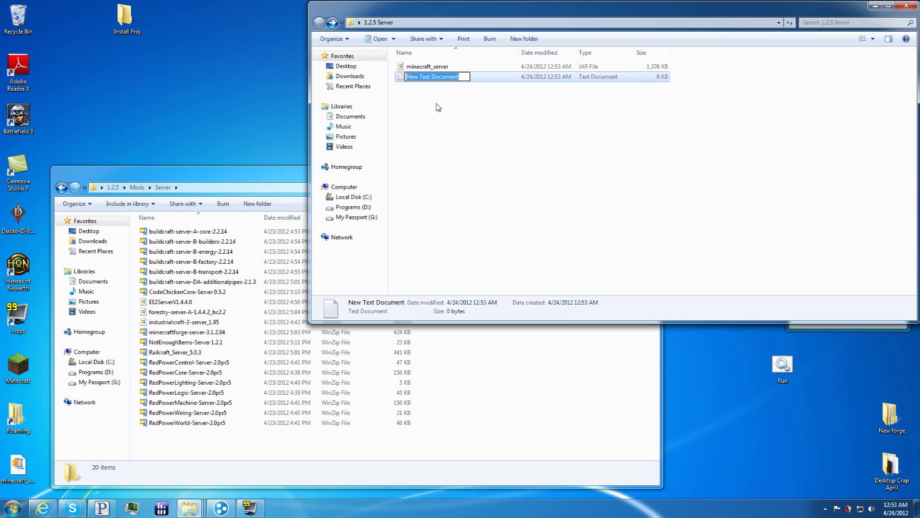
pyautogui.write('Run')
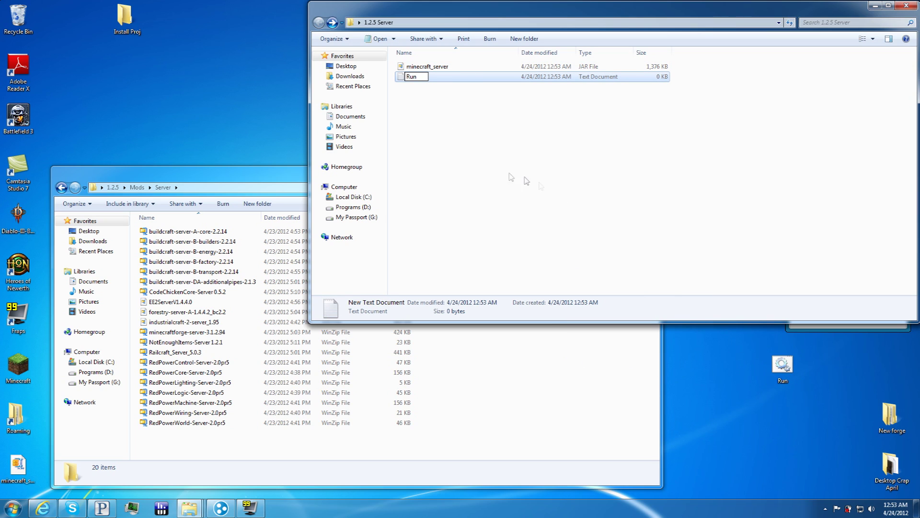
pyautogui.click(434, 113)
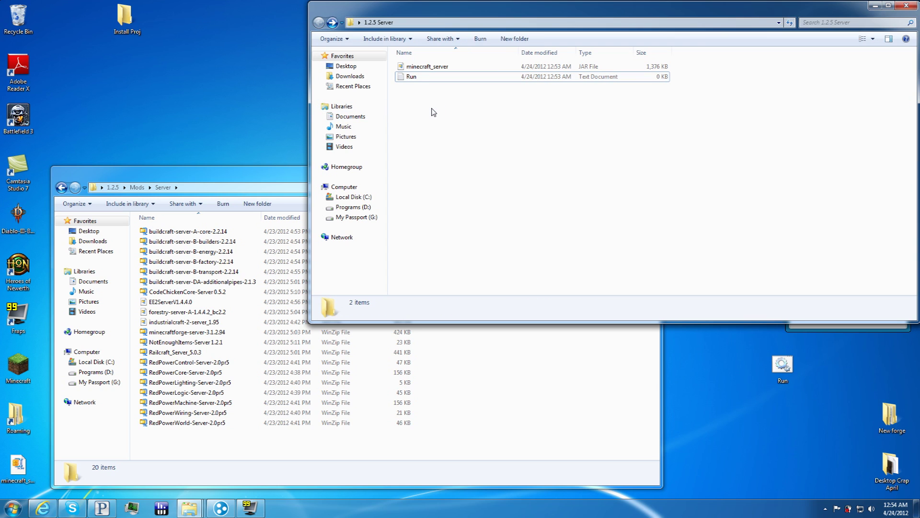
# Step: Enter placeholder text in the Run document and save it as Run.bat with the All Files type in the 1.2.5 Server folder
pyautogui.doubleClick(411, 77)
pyautogui.click(313, 66)
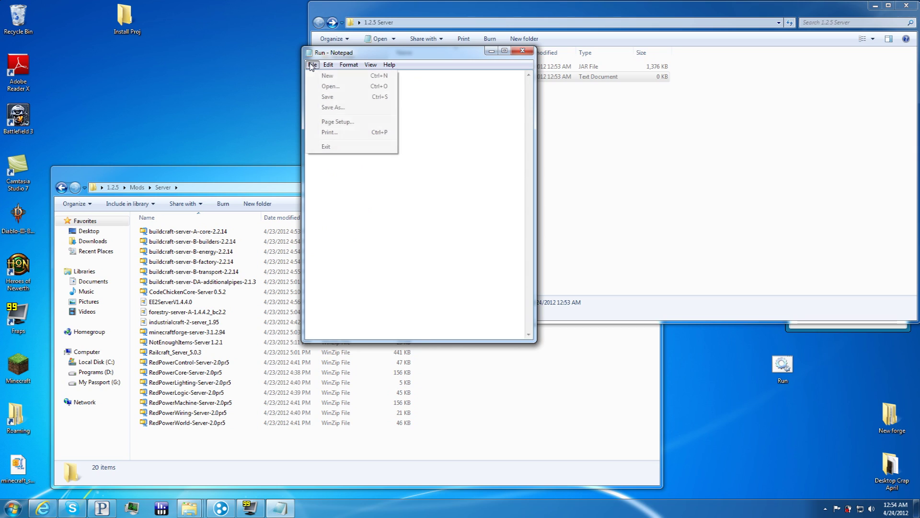
pyautogui.click(336, 107)
pyautogui.write('gasdfgh')
pyautogui.click(312, 64)
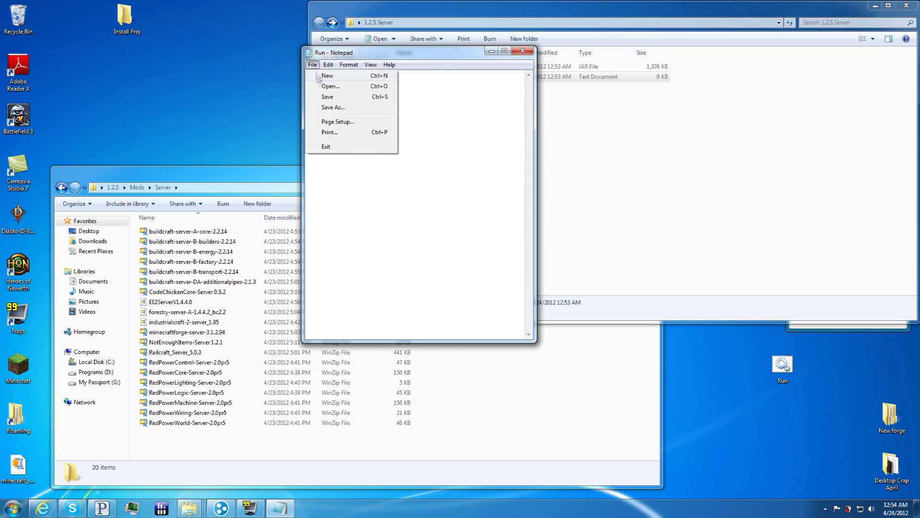
pyautogui.click(334, 107)
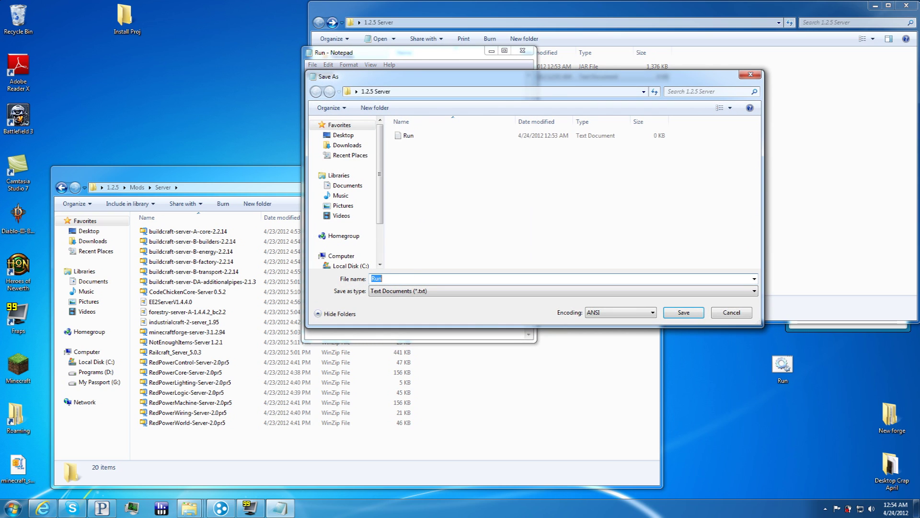
pyautogui.click(421, 291)
pyautogui.click(412, 309)
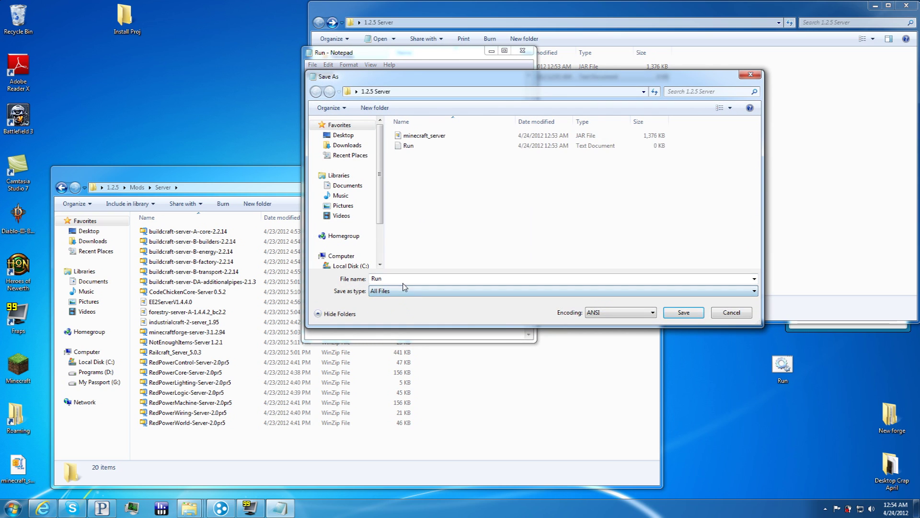
pyautogui.write('.bat')
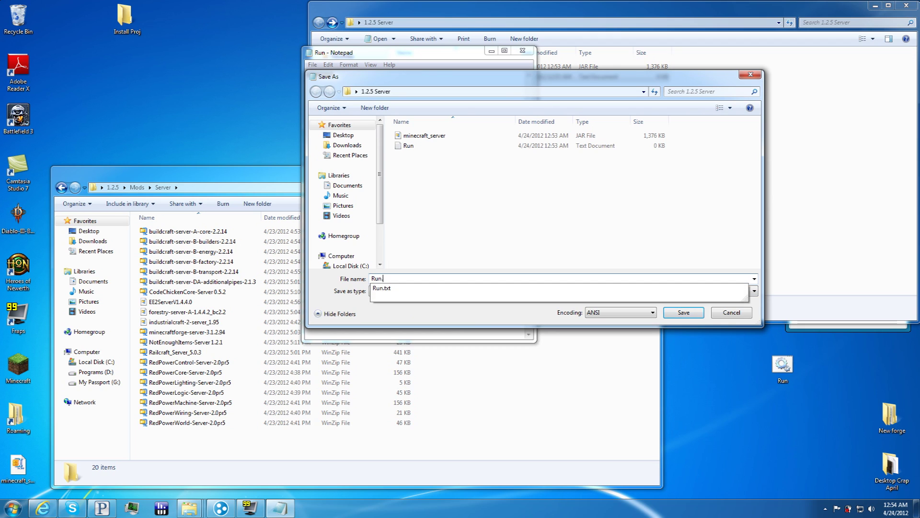
pyautogui.click(684, 313)
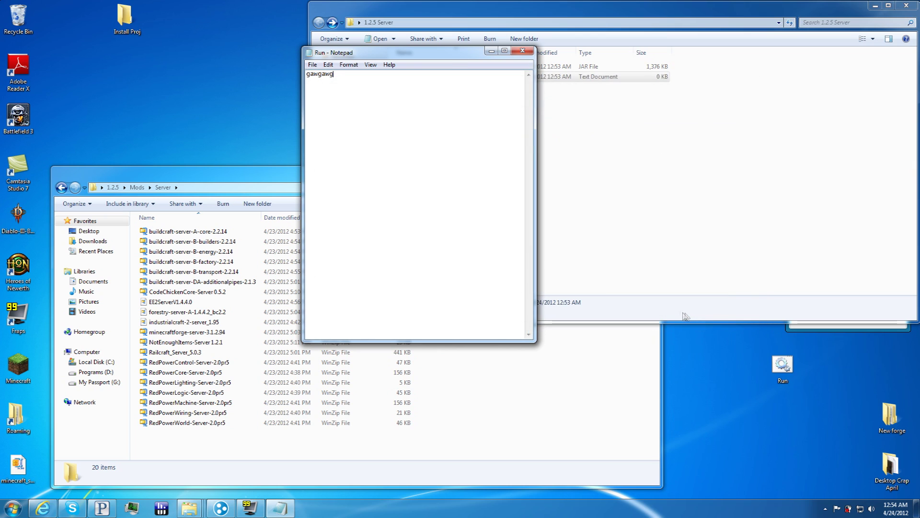
pyautogui.click(522, 50)
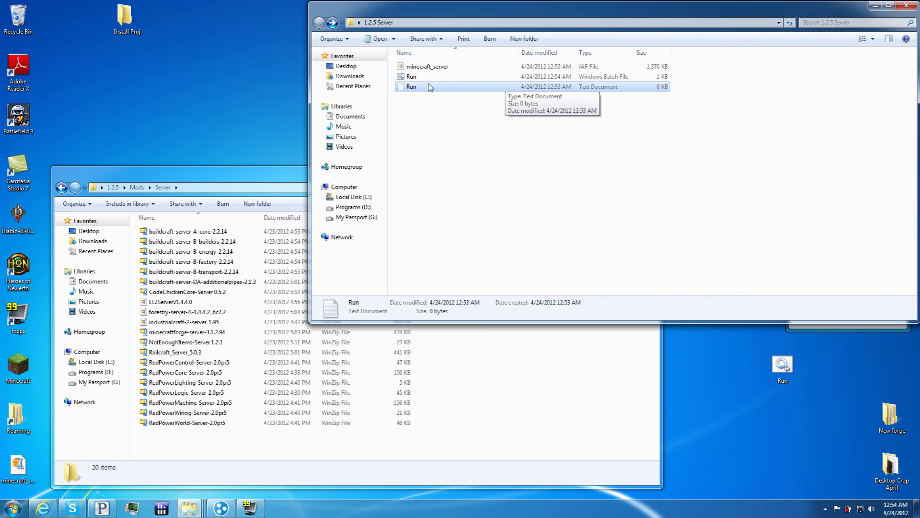
# Step: Delete the leftover Run text document from the 1.2.5 Server folder, keeping the batch file
pyautogui.click(414, 94)
pyautogui.click(414, 90)
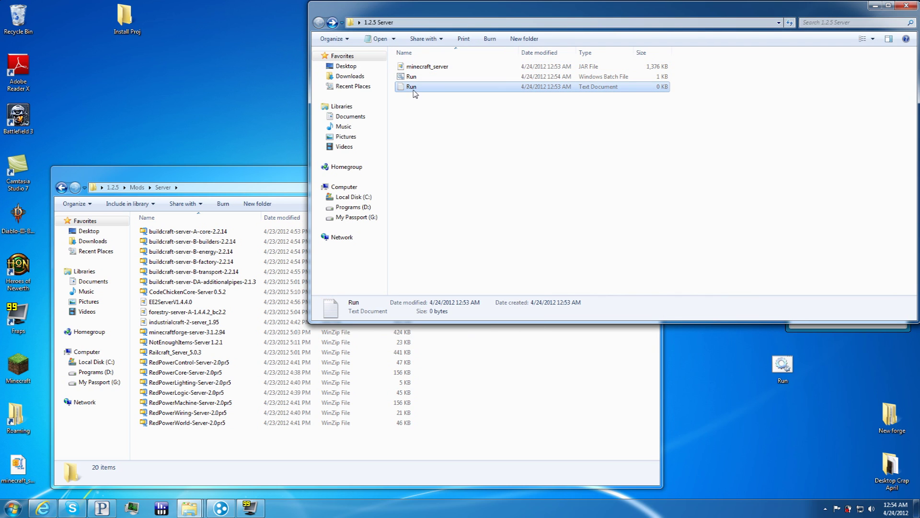
pyautogui.press('Delete')
pyautogui.press('Return')
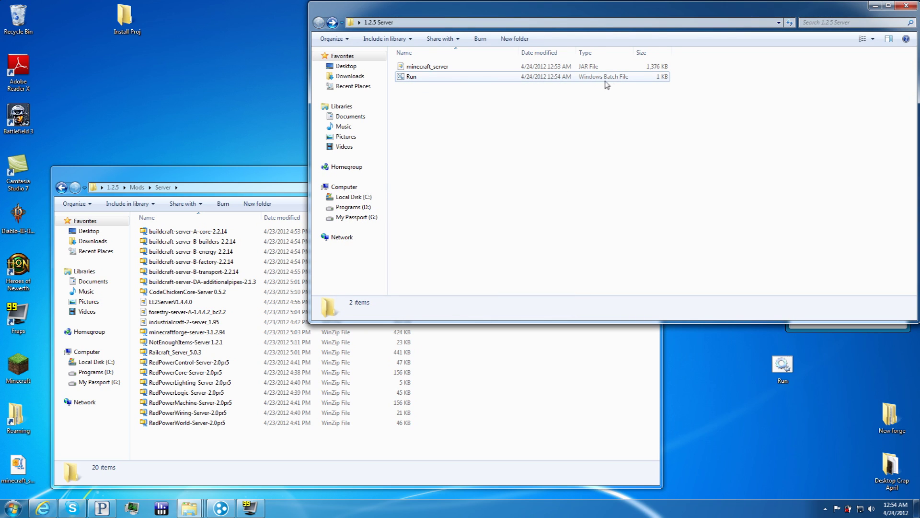
# Step: Open the desktop's Run batch file for editing in Notepad and select its whole script, from the java line to pause
pyautogui.rightClick(787, 365)
pyautogui.click(790, 169)
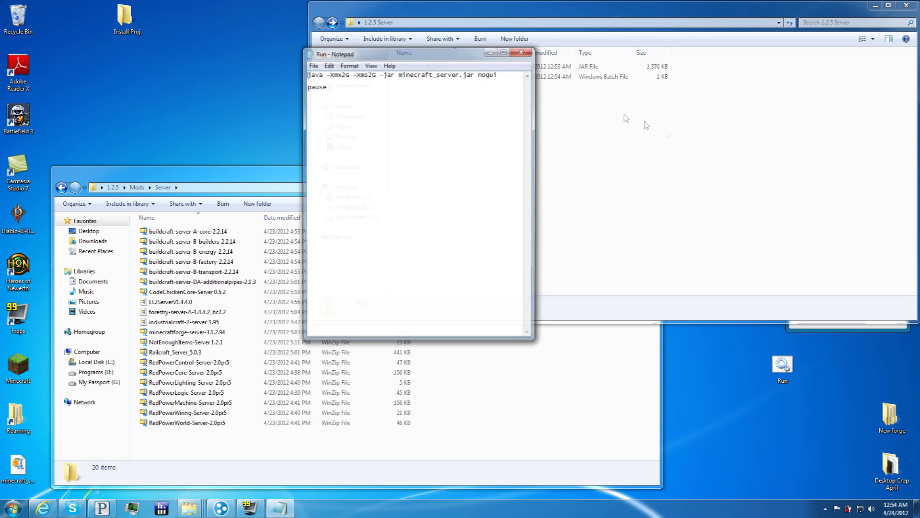
pyautogui.moveTo(326, 87); pyautogui.dragTo(307, 74)
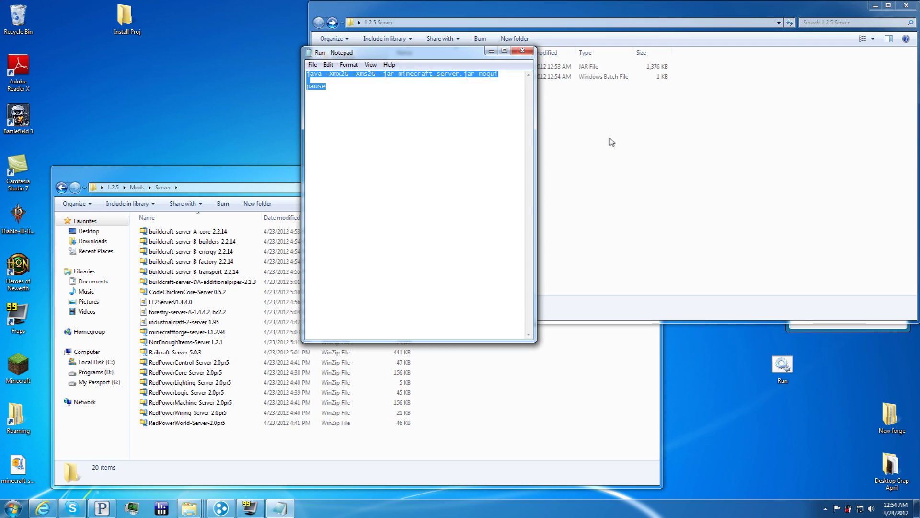
pyautogui.click(15, 509)
pyautogui.write('run')
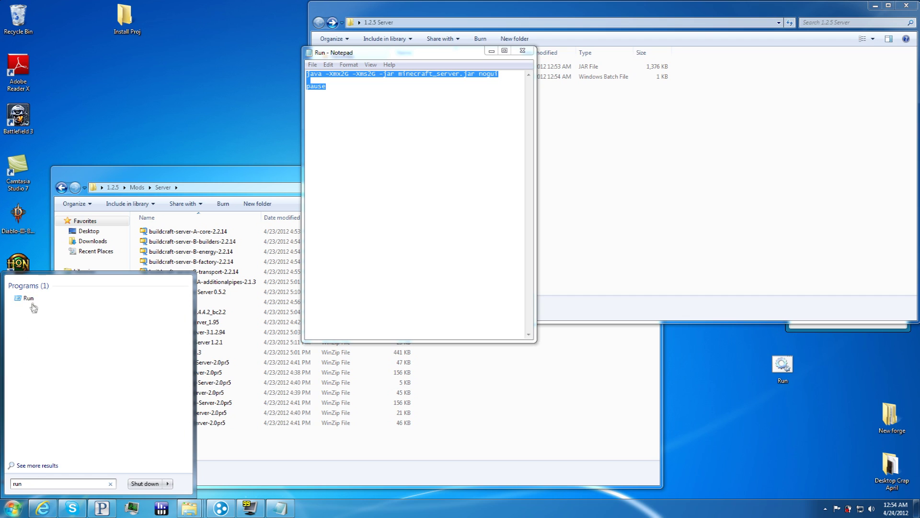
pyautogui.click(33, 297)
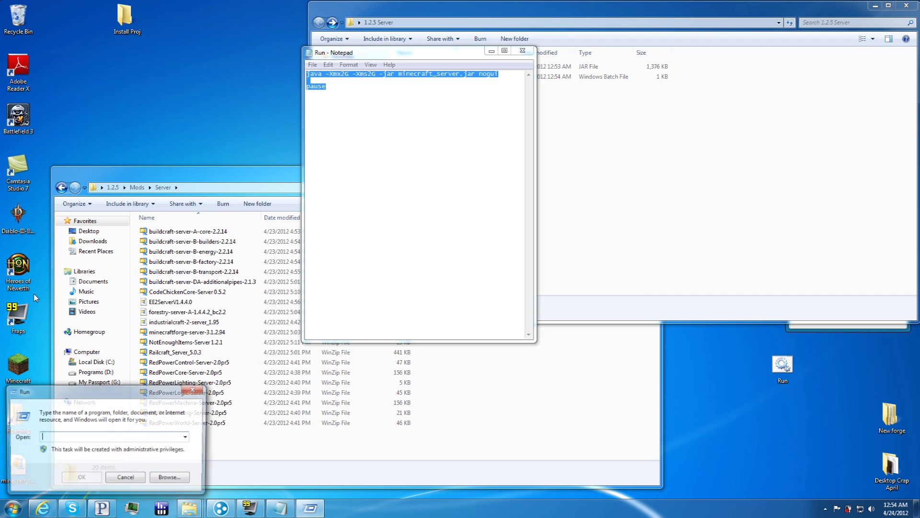
pyautogui.click(126, 478)
# Step: Open a Command Prompt window with cmd, close it, and return to the Run script in Notepad
pyautogui.click(14, 508)
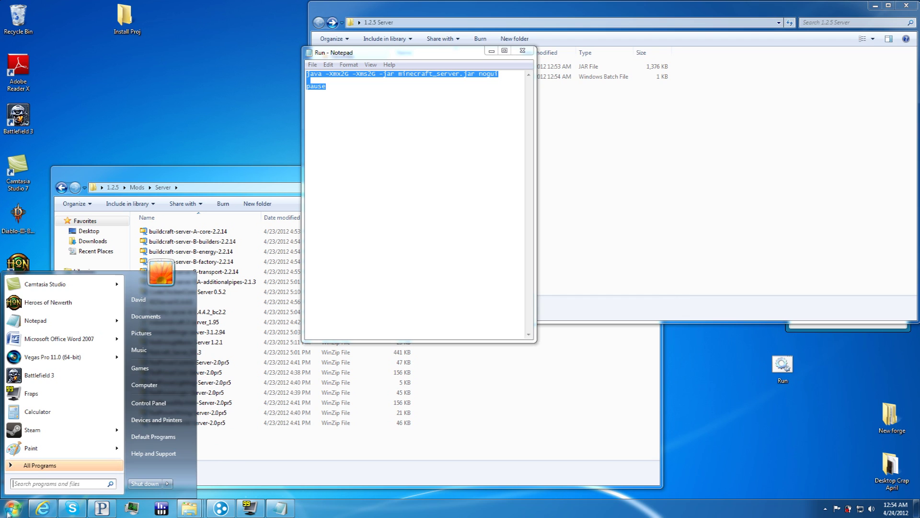
pyautogui.write('cmd')
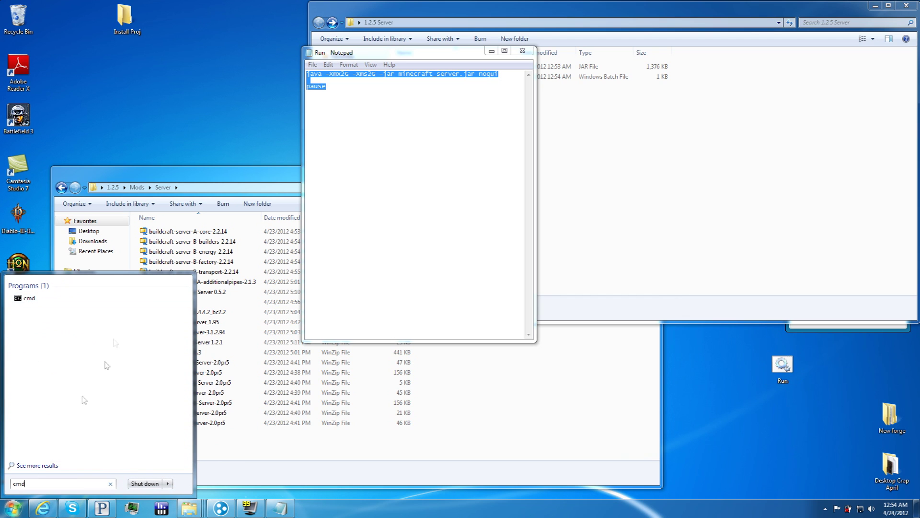
pyautogui.click(54, 295)
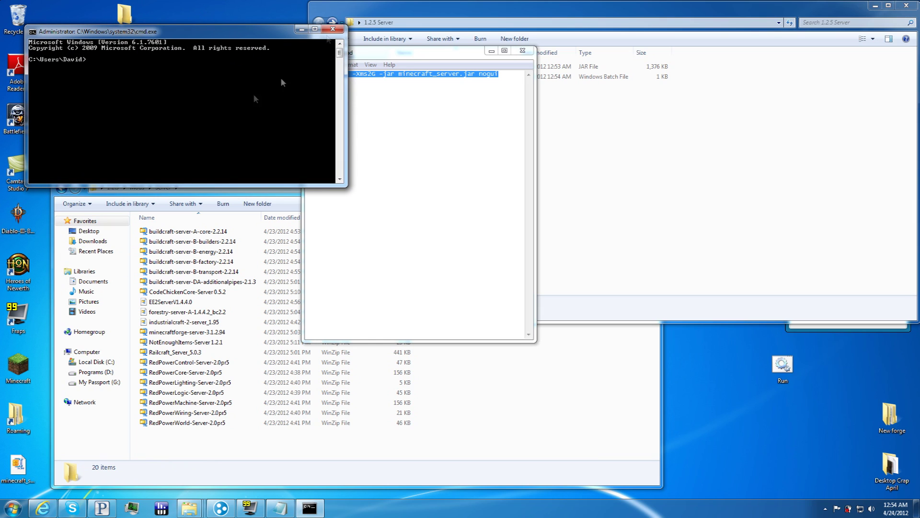
pyautogui.click(329, 30)
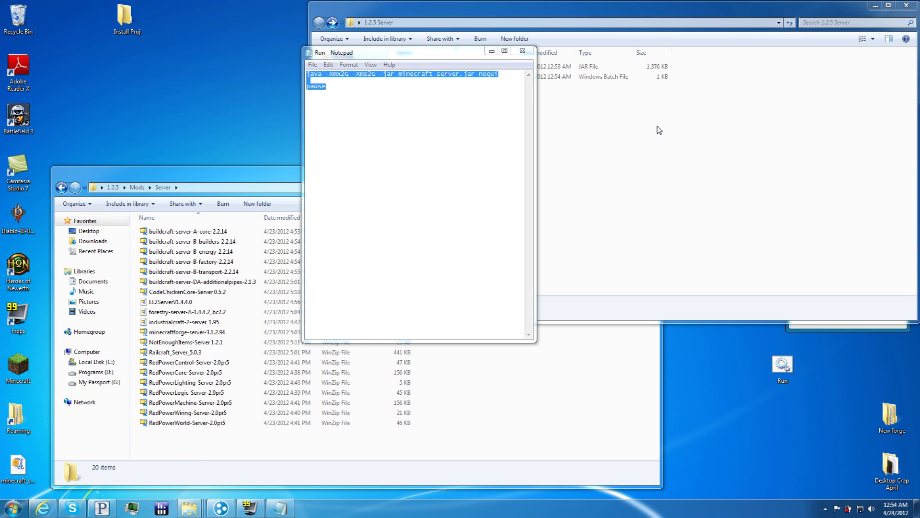
pyautogui.click(657, 134)
pyautogui.click(306, 56)
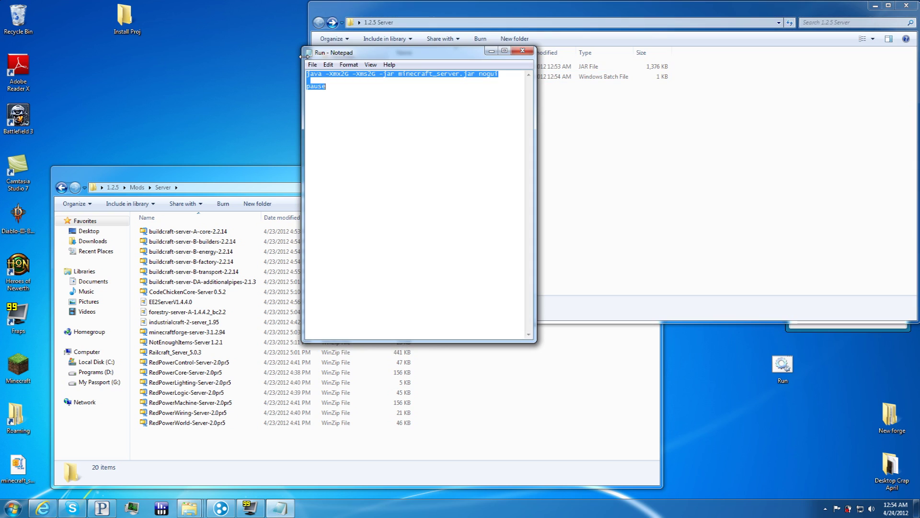
# Step: Copy the script "java -Xmx2G -Xms2G -jar minecraft_server.jar nogui" plus "pause" into the 1.2.5 Server folder's Run batch file and save it
pyautogui.moveTo(383, 53); pyautogui.dragTo(343, 87)
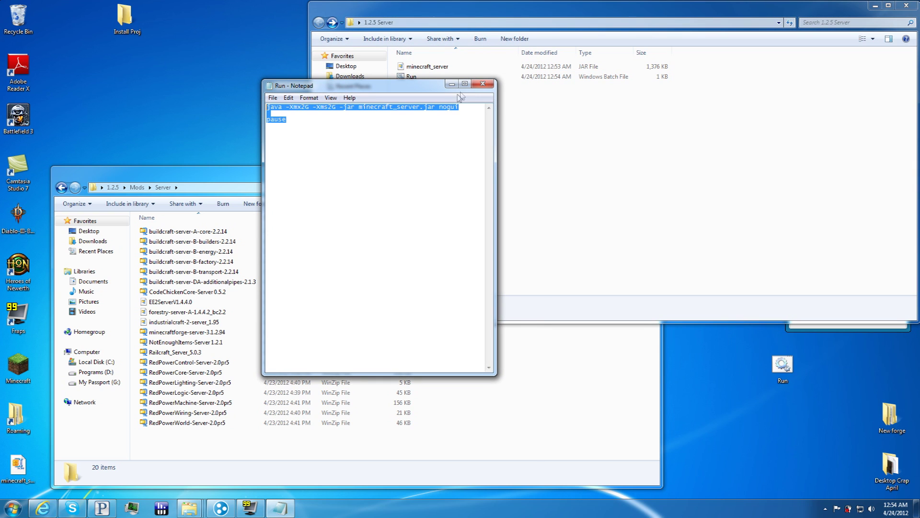
pyautogui.click(483, 83)
pyautogui.click(412, 76)
pyautogui.rightClick(413, 77)
pyautogui.click(427, 89)
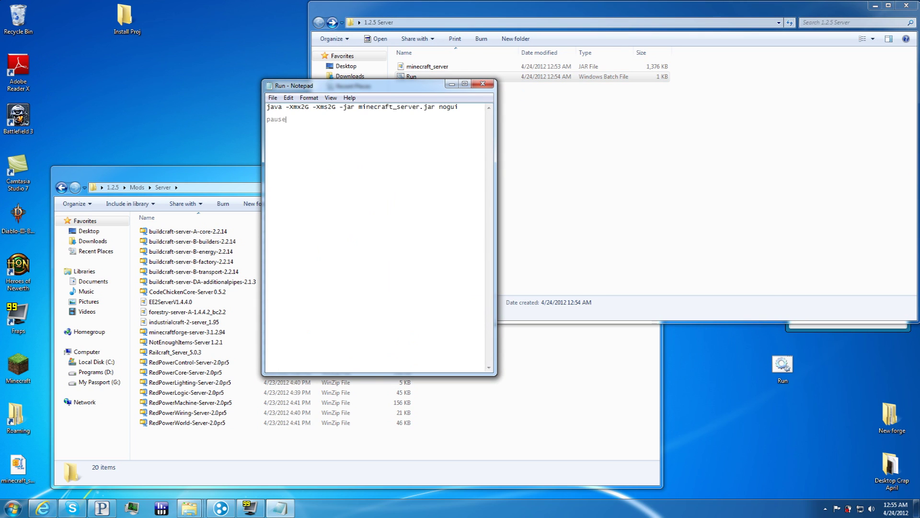
pyautogui.click(483, 83)
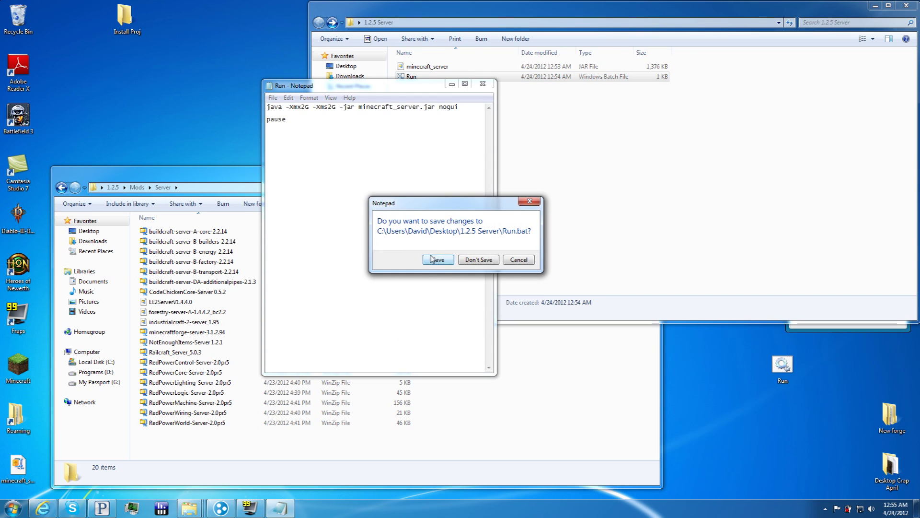
pyautogui.click(447, 262)
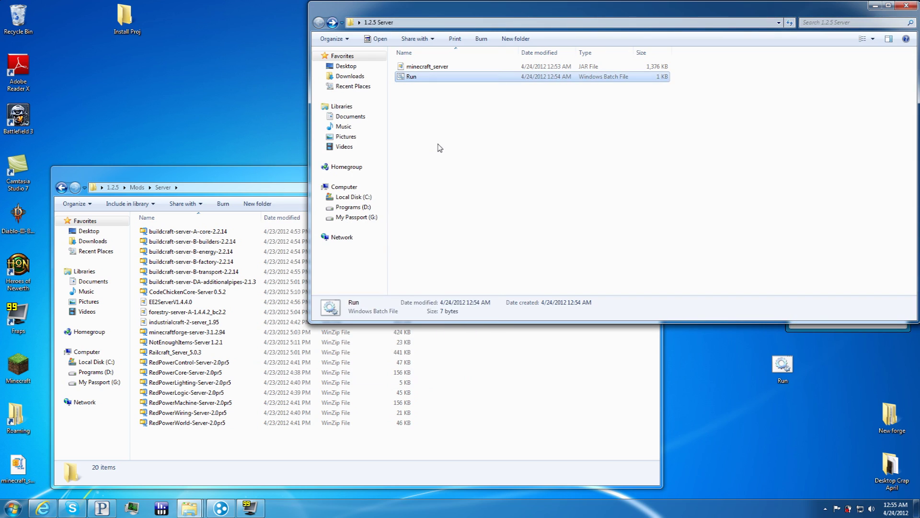
# Step: Reopen the 1.2.5 Server folder's Run batch file in Notepad to check its script, then return to the folder
pyautogui.rightClick(422, 76)
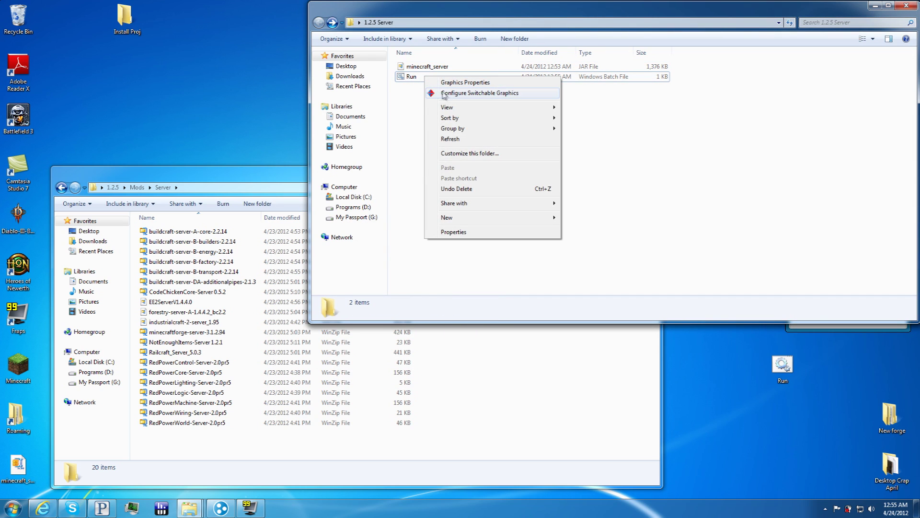
pyautogui.click(410, 80)
pyautogui.rightClick(410, 79)
pyautogui.click(421, 98)
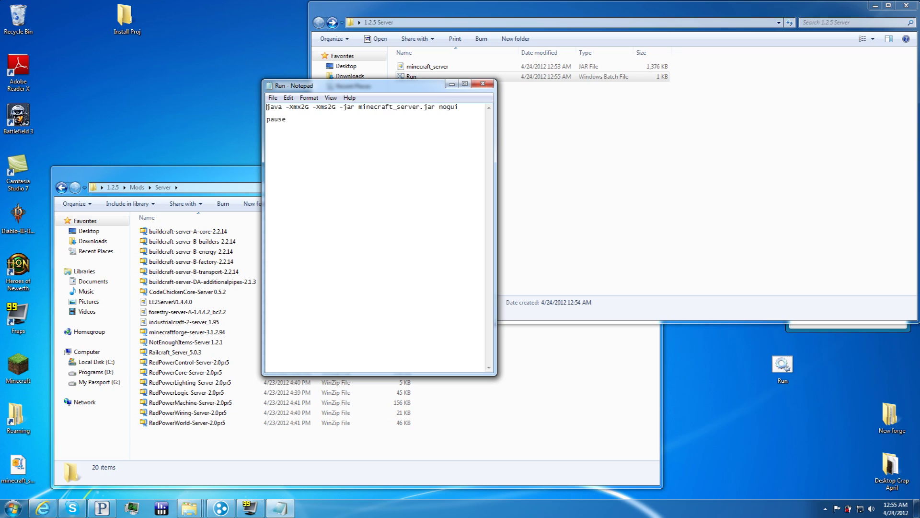
pyautogui.click(527, 144)
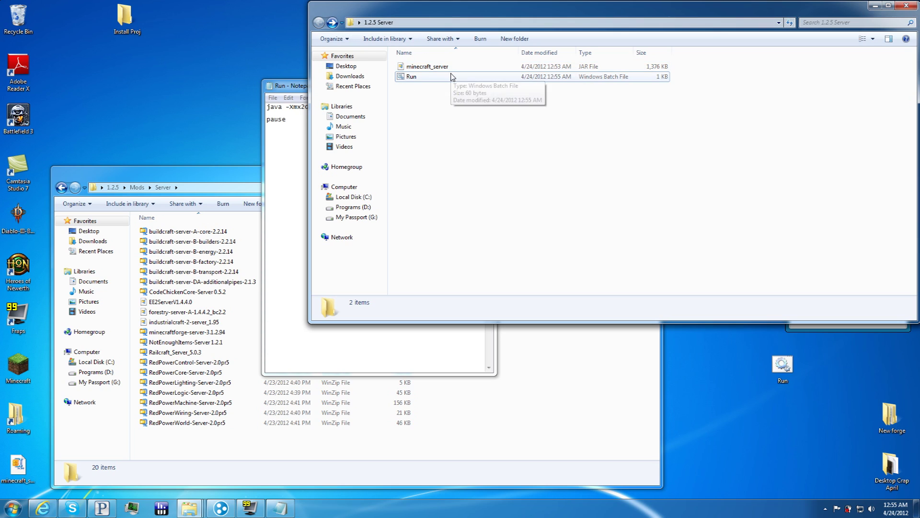
pyautogui.rightClick(411, 78)
pyautogui.click(432, 95)
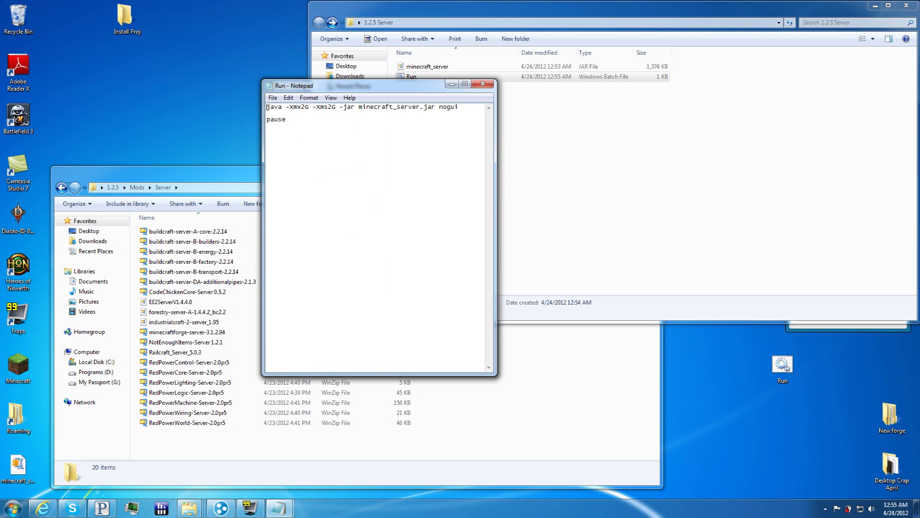
pyautogui.click(502, 90)
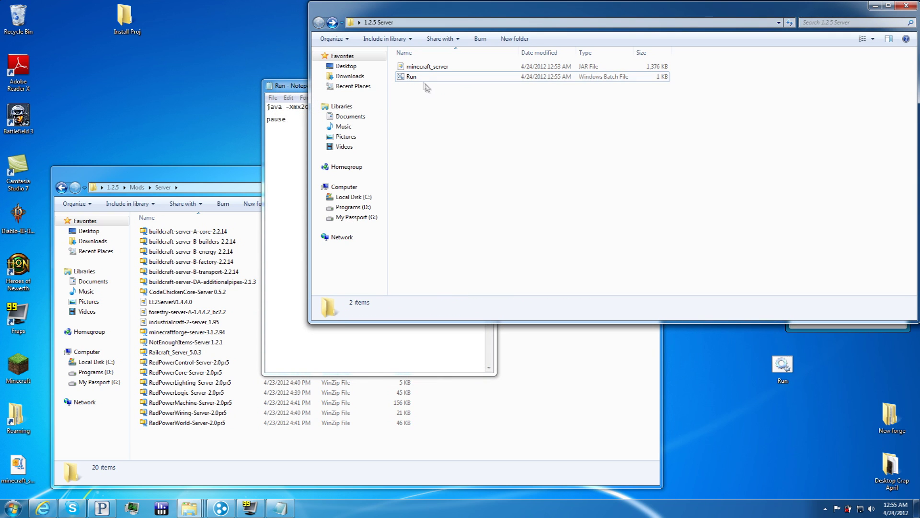
# Step: Start the server with the Run batch file and arrange its console beside the 1.2.5 Server folder window
pyautogui.doubleClick(411, 77)
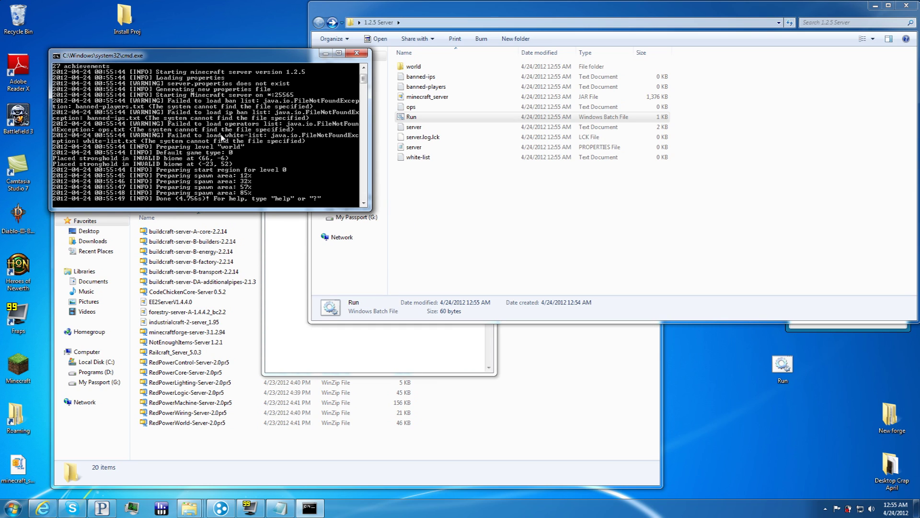
pyautogui.moveTo(276, 60); pyautogui.dragTo(232, 19)
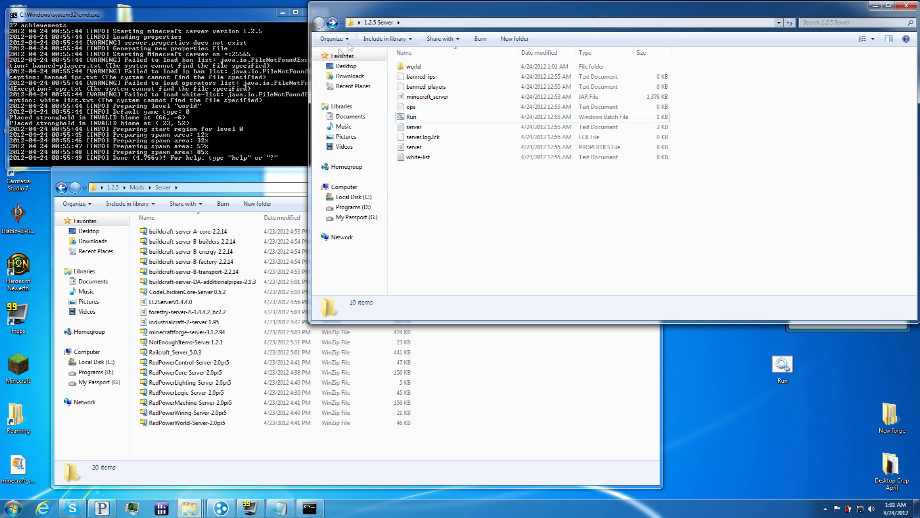
pyautogui.moveTo(310, 68); pyautogui.dragTo(332, 76)
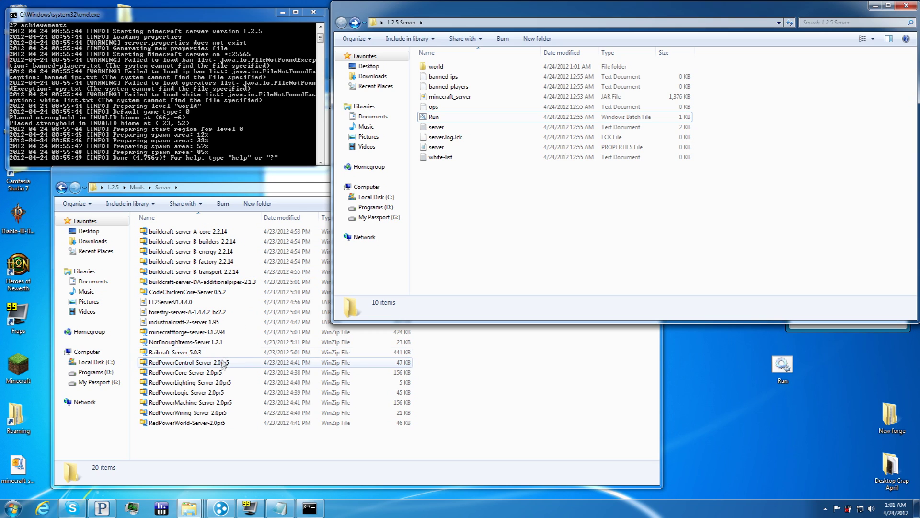
pyautogui.moveTo(217, 511)
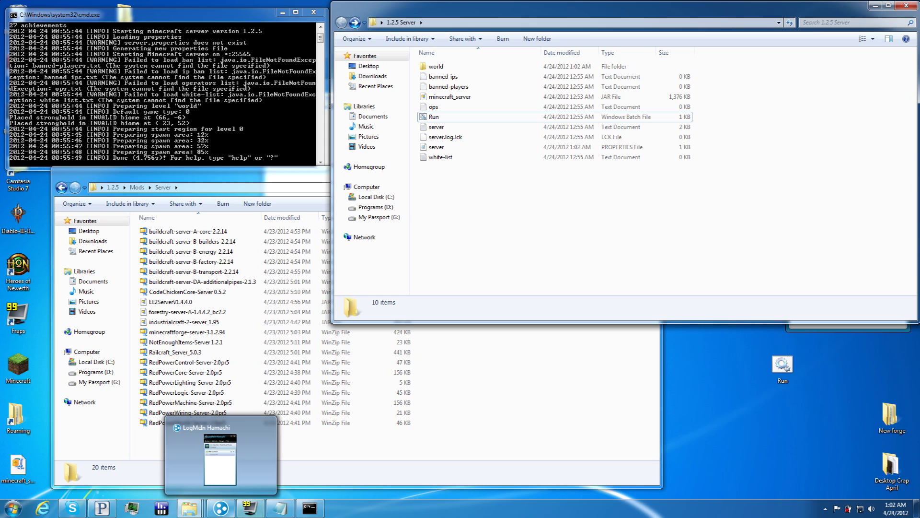
pyautogui.click(386, 454)
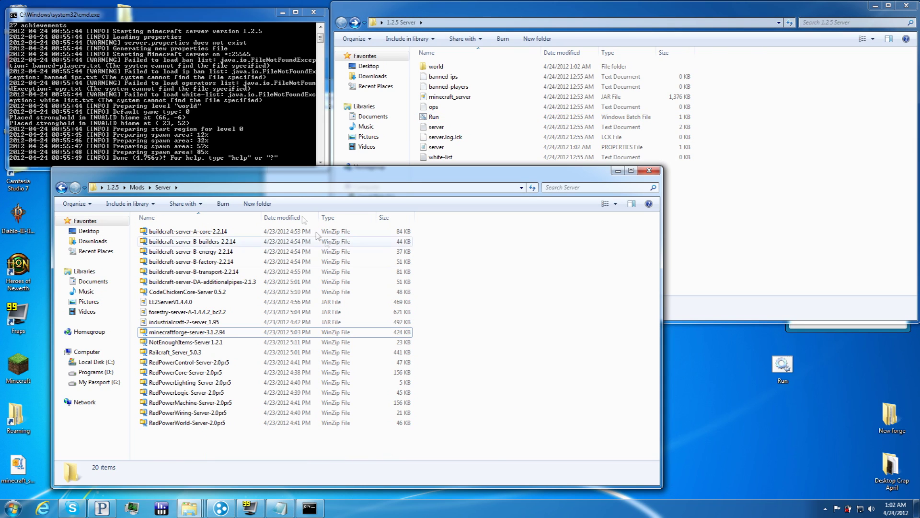
# Step: Close the running server console and the Run script in Notepad
pyautogui.click(257, 19)
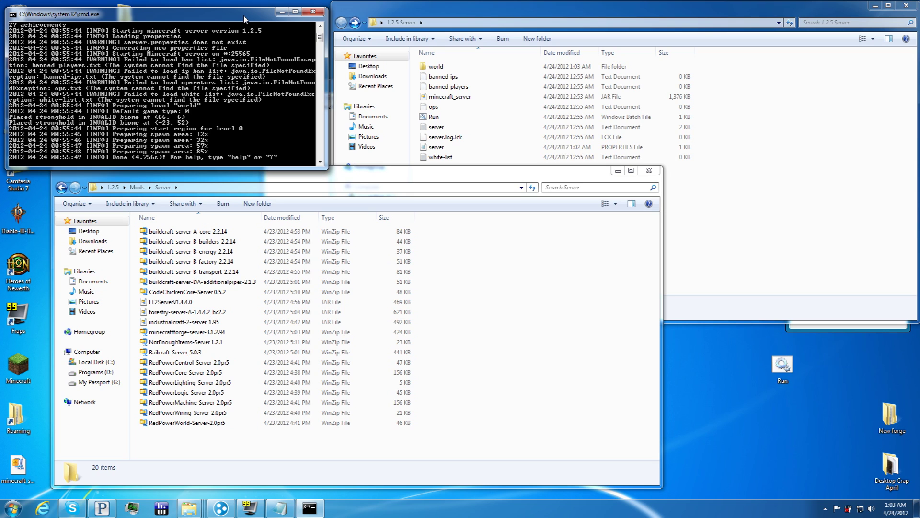
pyautogui.click(311, 13)
pyautogui.click(315, 89)
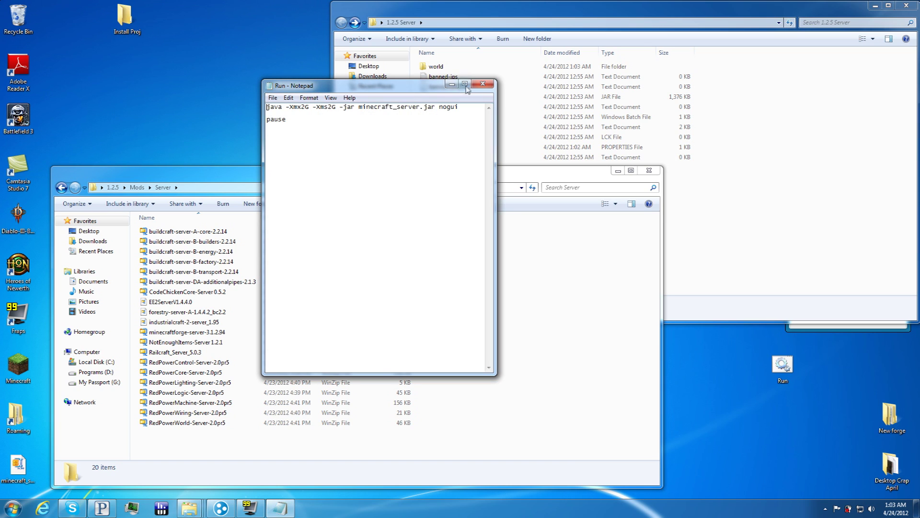
pyautogui.click(482, 83)
# Step: Arrange the Mods Server folder and the 1.2.5 Server folder side by side, each filling half the screen
pyautogui.moveTo(529, 14); pyautogui.dragTo(504, 77)
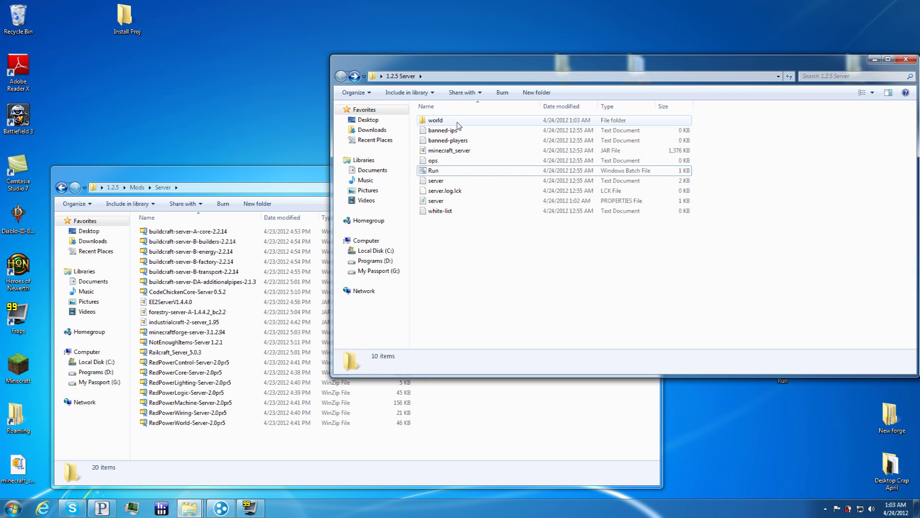
pyautogui.moveTo(318, 178); pyautogui.dragTo(264, 112)
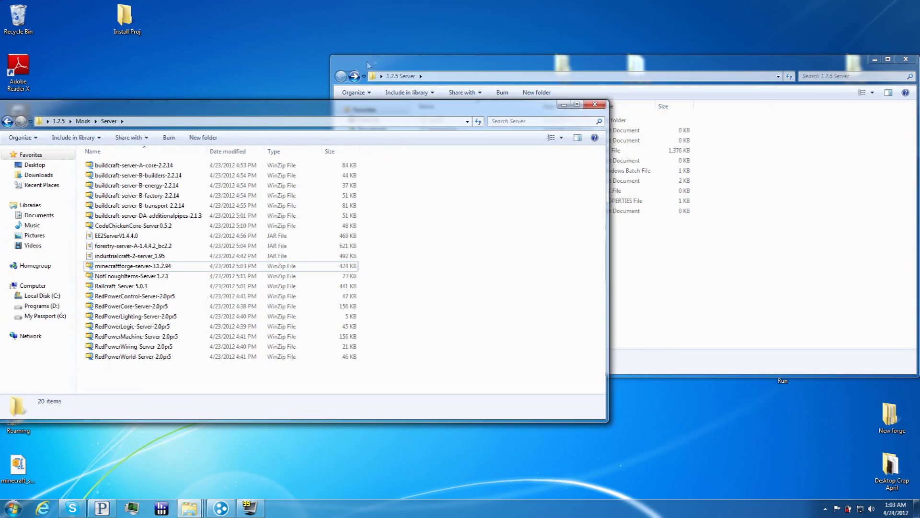
pyautogui.moveTo(362, 64); pyautogui.dragTo(919, 63)
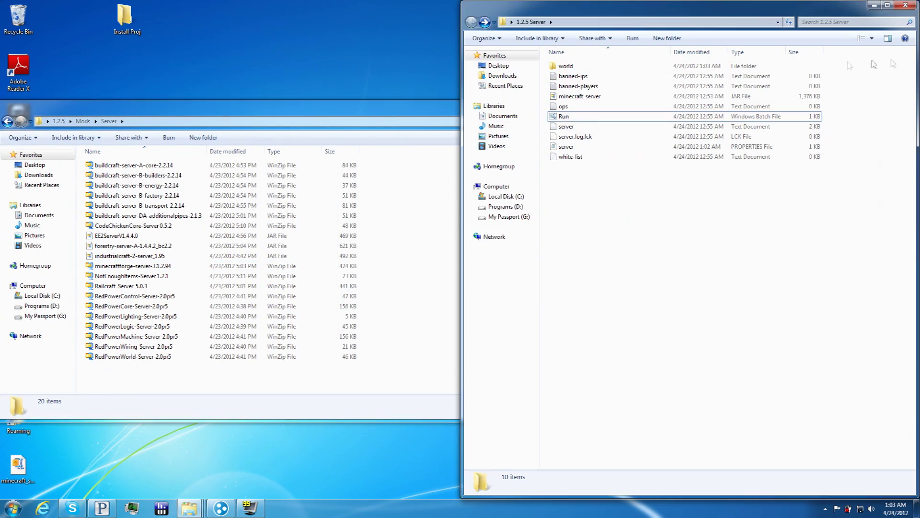
pyautogui.click(340, 105)
pyautogui.press('super+Left')
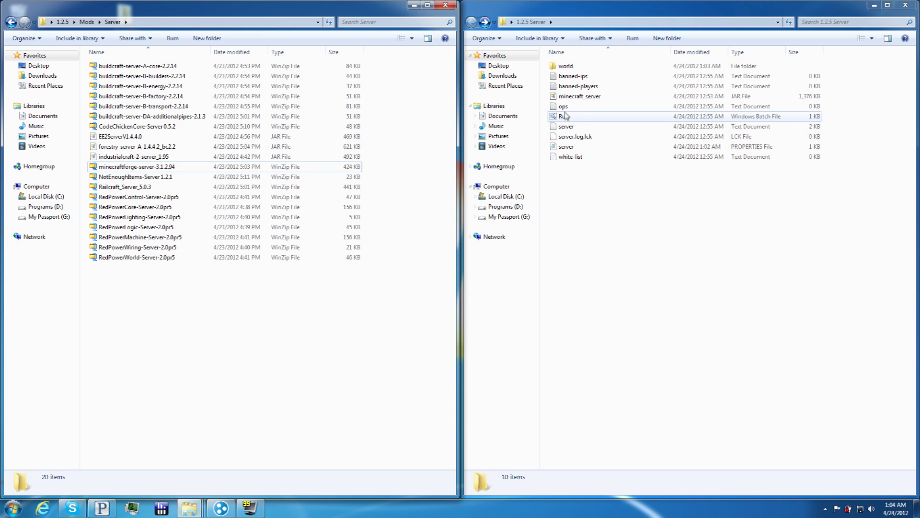
# Step: Open the minecraft_server JAR file from the 1.2.5 Server folder with WinZip
pyautogui.moveTo(149, 171)
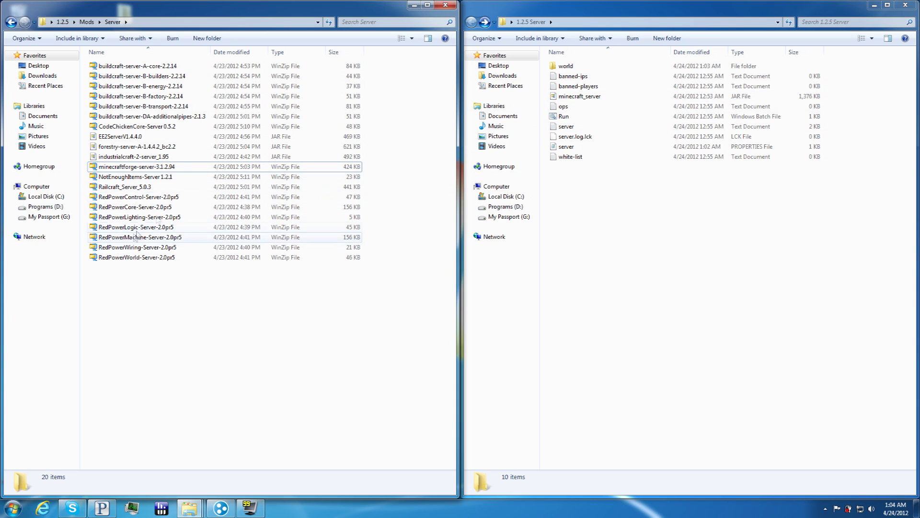
pyautogui.click(574, 98)
pyautogui.rightClick(575, 97)
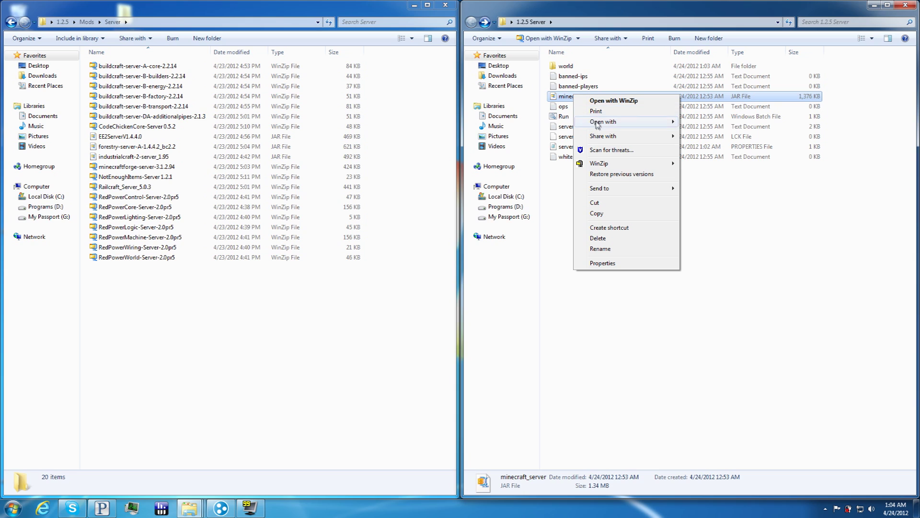
pyautogui.moveTo(610, 165)
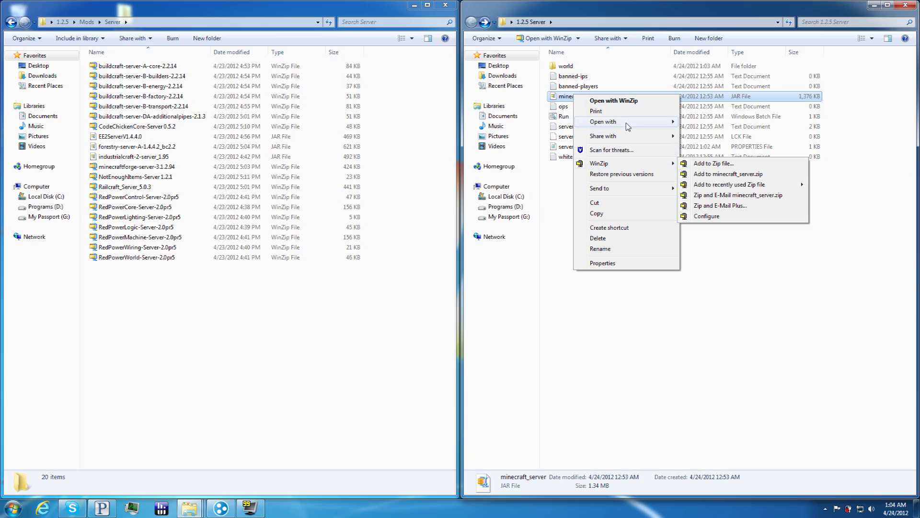
pyautogui.moveTo(628, 122)
pyautogui.click(704, 132)
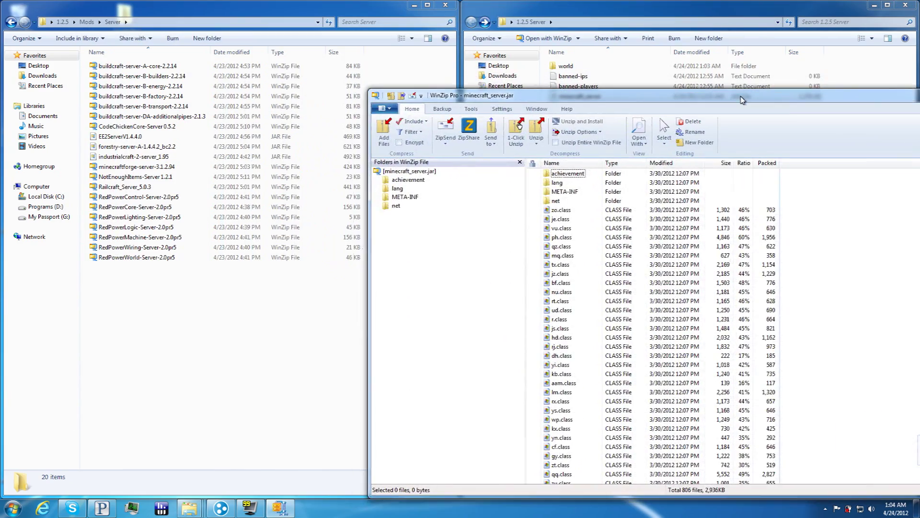
# Step: Copy the entire contents of the minecraftforge-server-3.1.2.94 archive into minecraft_server.jar and close both archives
pyautogui.click(139, 168)
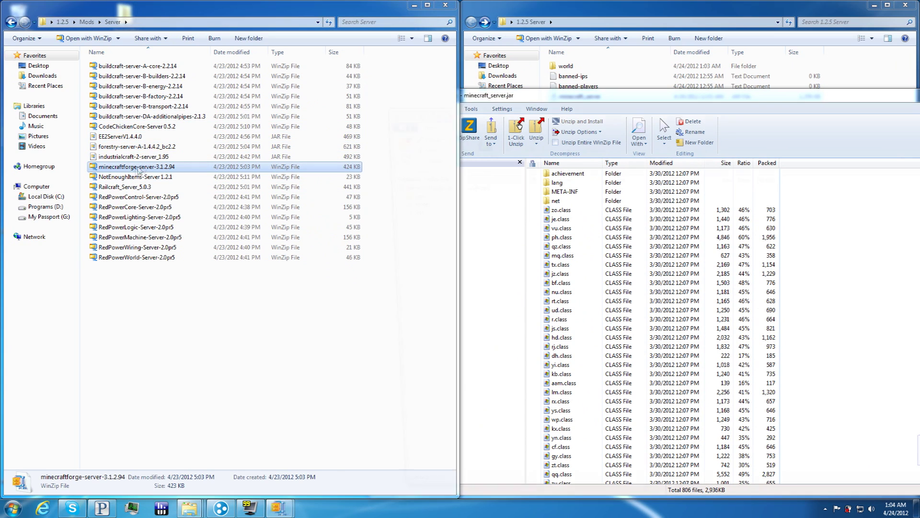
pyautogui.doubleClick(139, 168)
pyautogui.moveTo(785, 111); pyautogui.dragTo(371, 70)
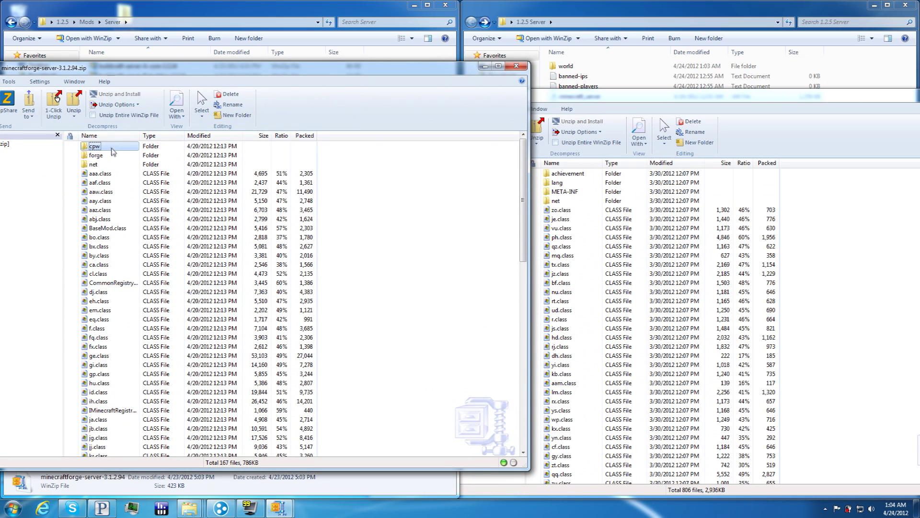
pyautogui.hotkey('ctrl', 'a')
pyautogui.moveTo(103, 192); pyautogui.dragTo(812, 310)
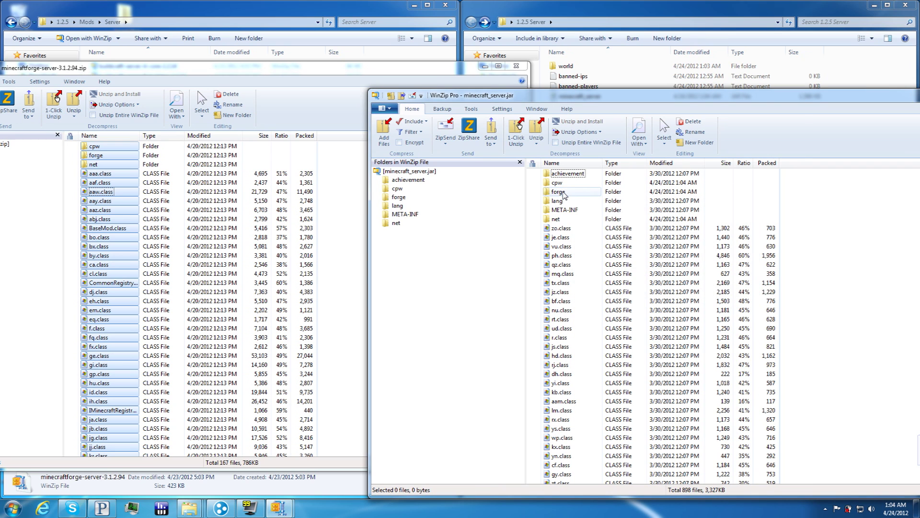
pyautogui.click(517, 67)
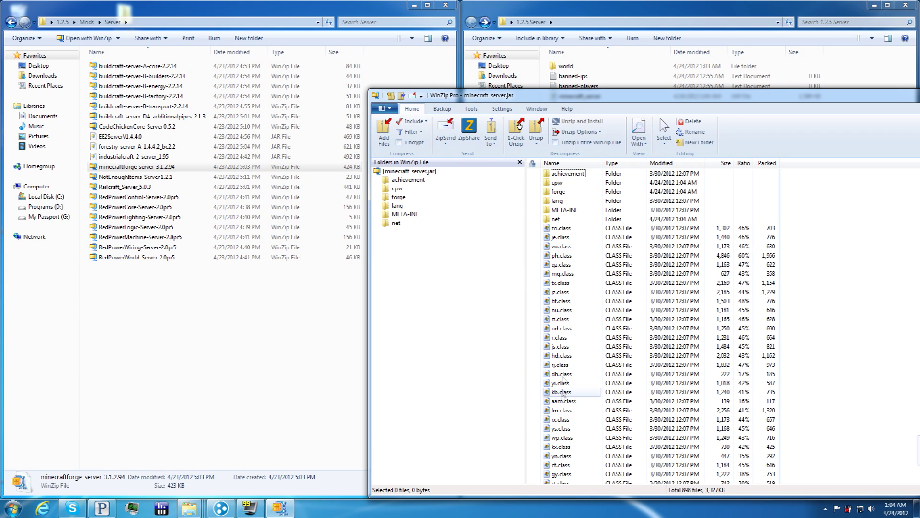
pyautogui.moveTo(809, 92); pyautogui.dragTo(524, 69)
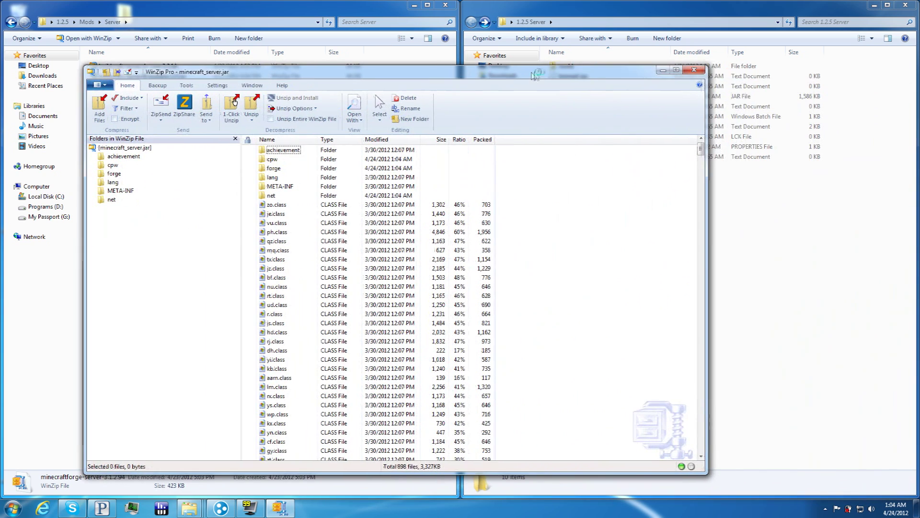
pyautogui.click(703, 72)
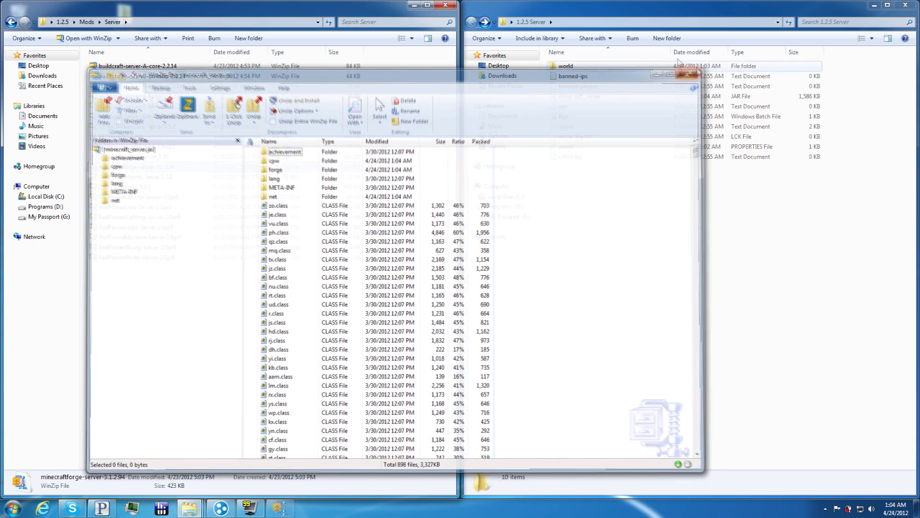
# Step: Run the Forge-patched server once from the Run batch file to generate its folders, then close the console
pyautogui.moveTo(420, 6); pyautogui.dragTo(417, 177)
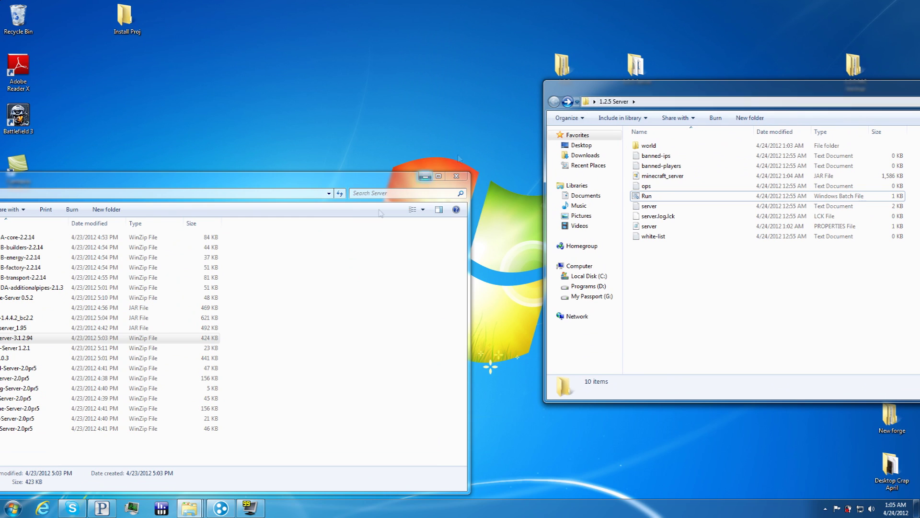
pyautogui.click(647, 196)
pyautogui.doubleClick(646, 196)
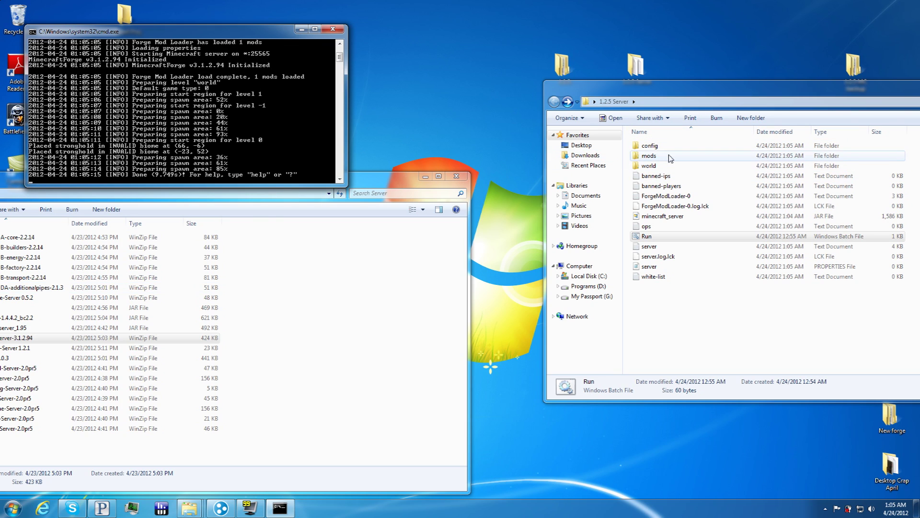
pyautogui.click(333, 30)
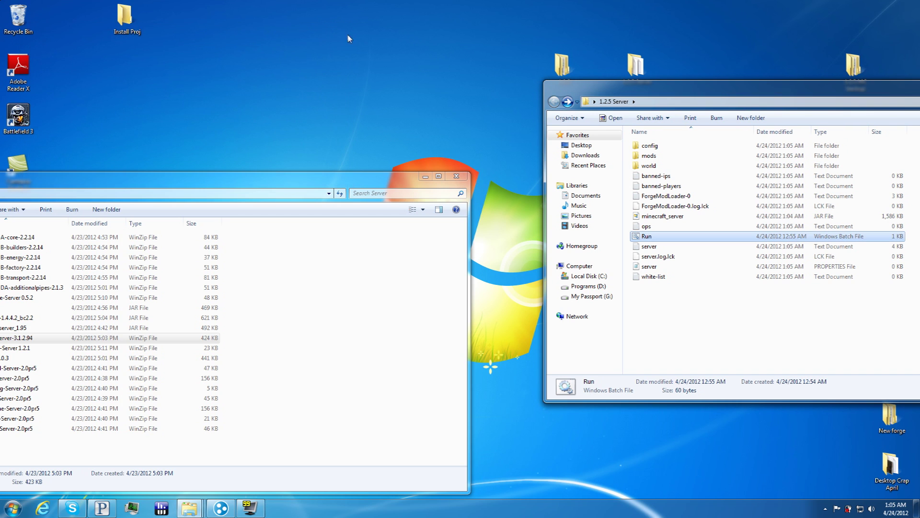
# Step: Open minecraft_server from the 1.2.5 Server folder with WinZip and arrange it beside the Mods Server folder
pyautogui.moveTo(696, 90); pyautogui.dragTo(483, 26)
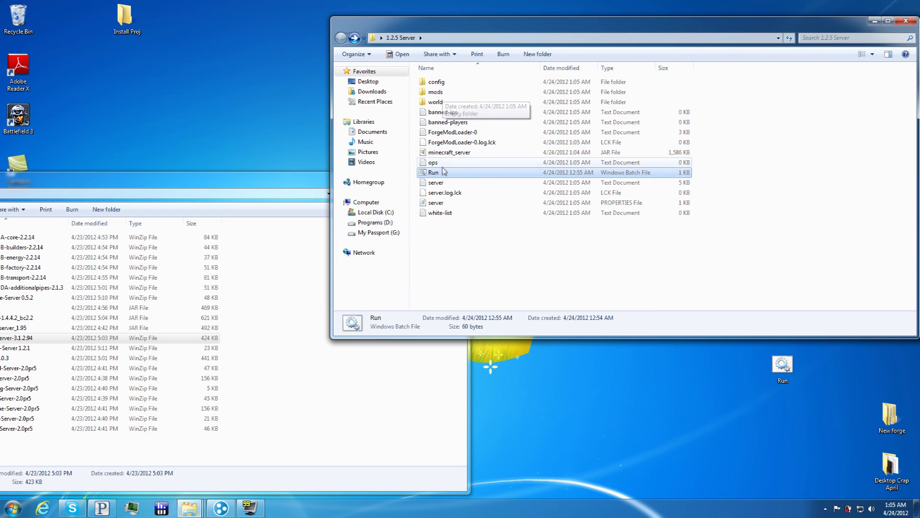
pyautogui.rightClick(448, 153)
pyautogui.moveTo(480, 184)
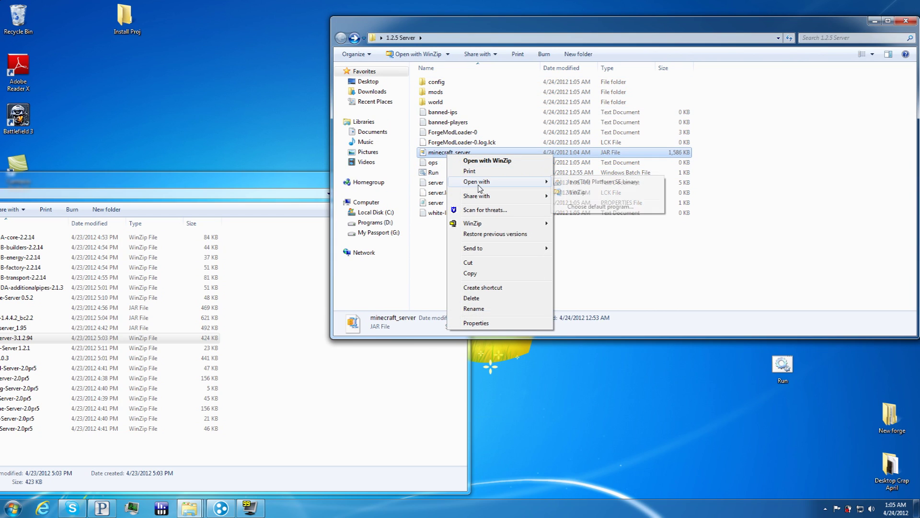
pyautogui.click(576, 194)
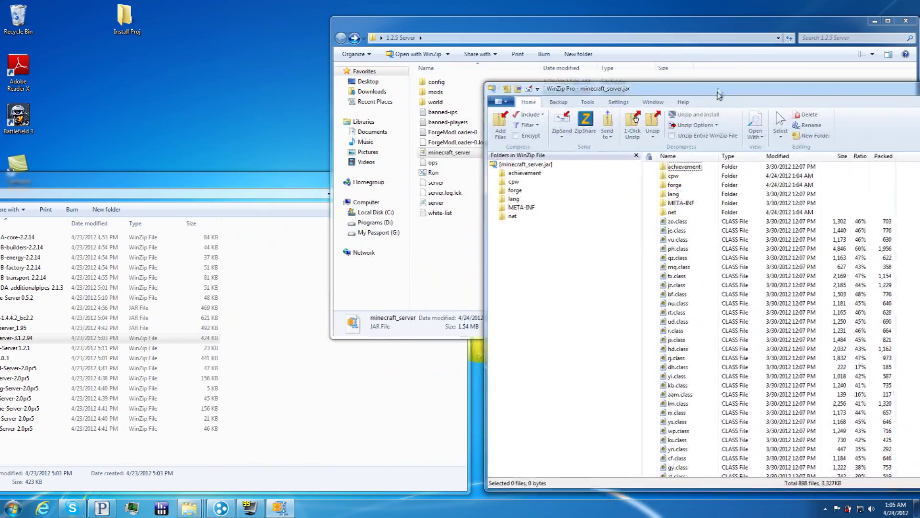
pyautogui.moveTo(227, 184); pyautogui.dragTo(338, 139)
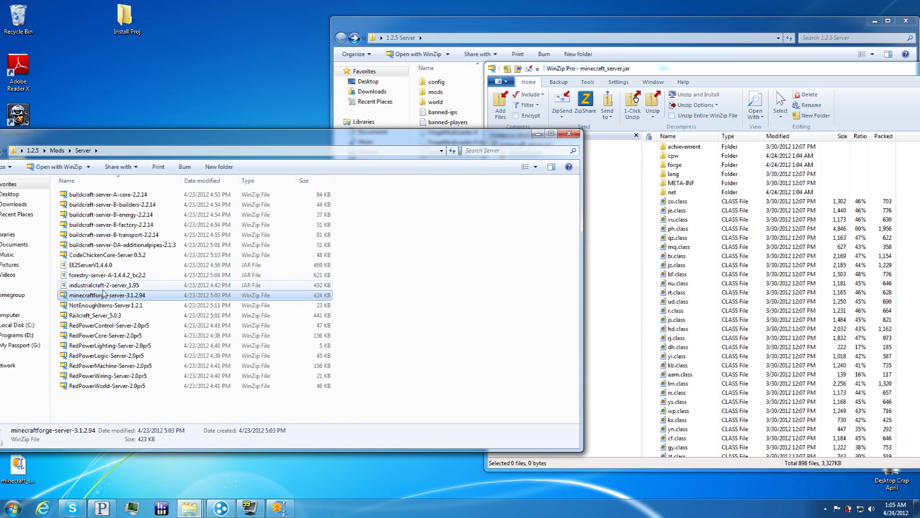
pyautogui.click(112, 308)
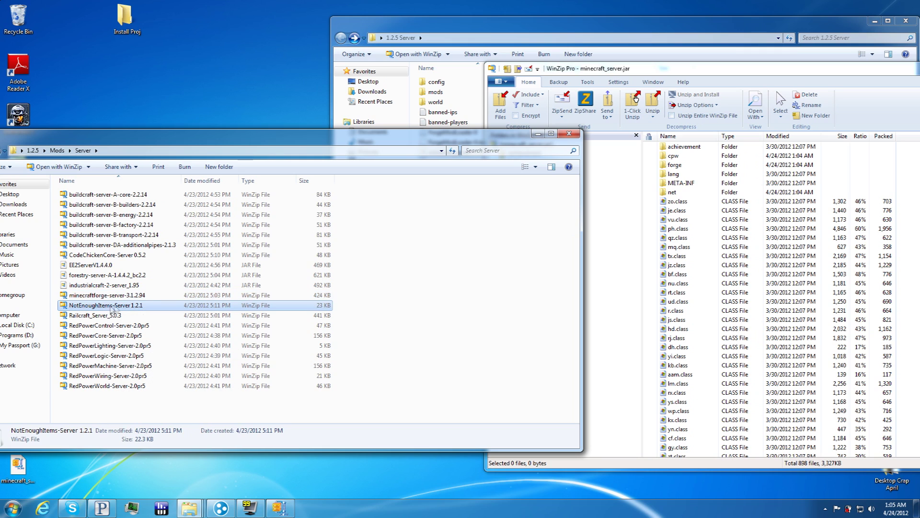
pyautogui.click(677, 75)
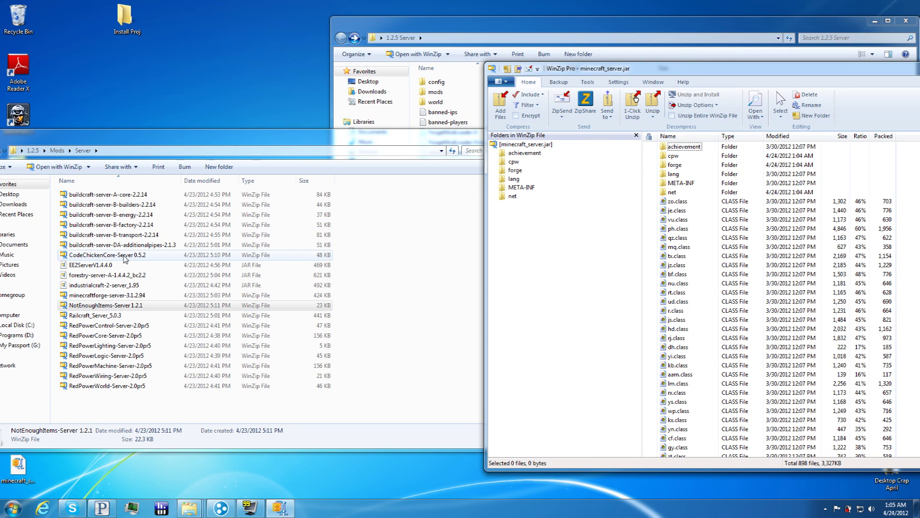
# Step: Copy the entire contents of the CodeChickenCore-Server 0.5.2 archive into minecraft_server.jar and close the CodeChickenCore archive
pyautogui.doubleClick(126, 257)
pyautogui.moveTo(563, 119); pyautogui.dragTo(128, 73)
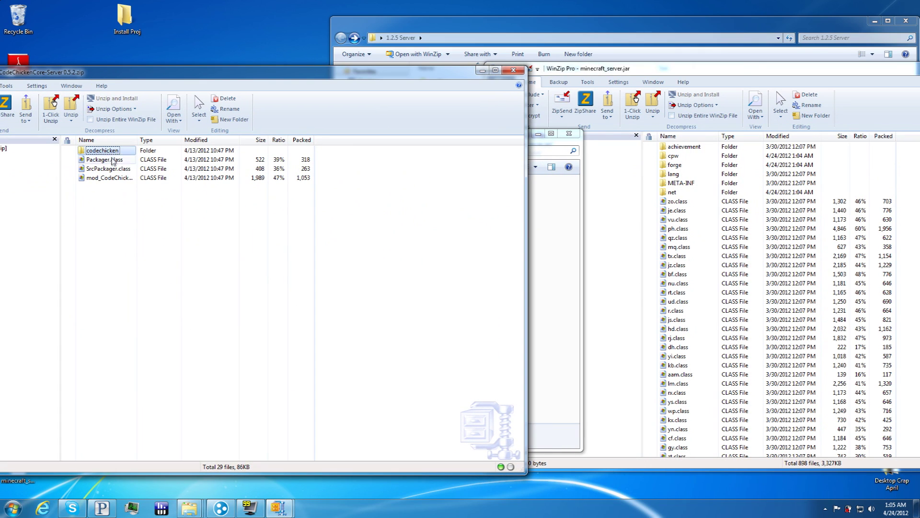
pyautogui.hotkey('ctrl', 'a')
pyautogui.moveTo(114, 175); pyautogui.dragTo(843, 182)
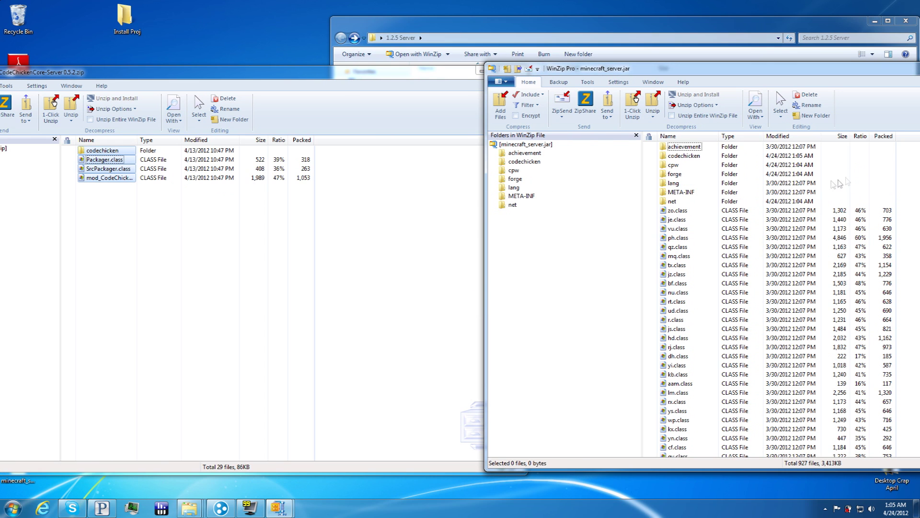
pyautogui.click(477, 71)
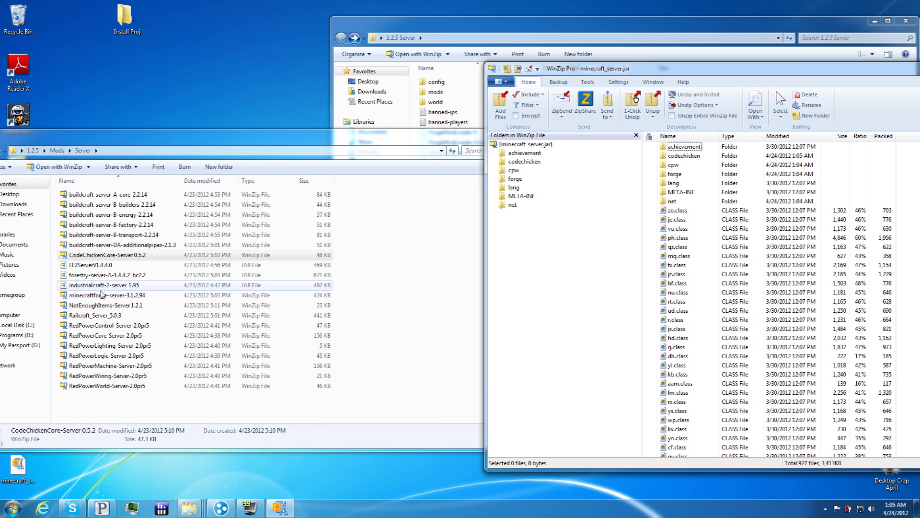
# Step: Copy the entire contents of the NotEnoughItems-Server 1.2.1 archive into minecraft_server.jar and close the NotEnoughItems archive
pyautogui.doubleClick(101, 306)
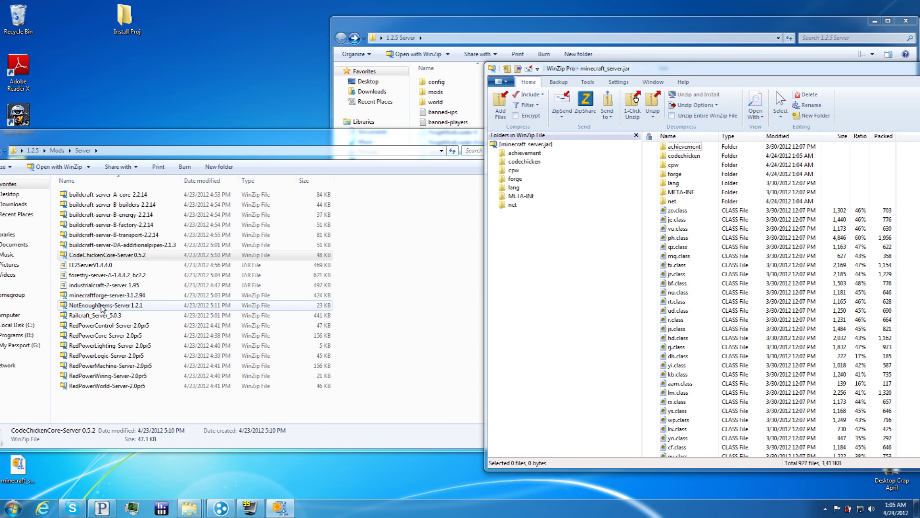
pyautogui.moveTo(623, 82); pyautogui.dragTo(29, 97)
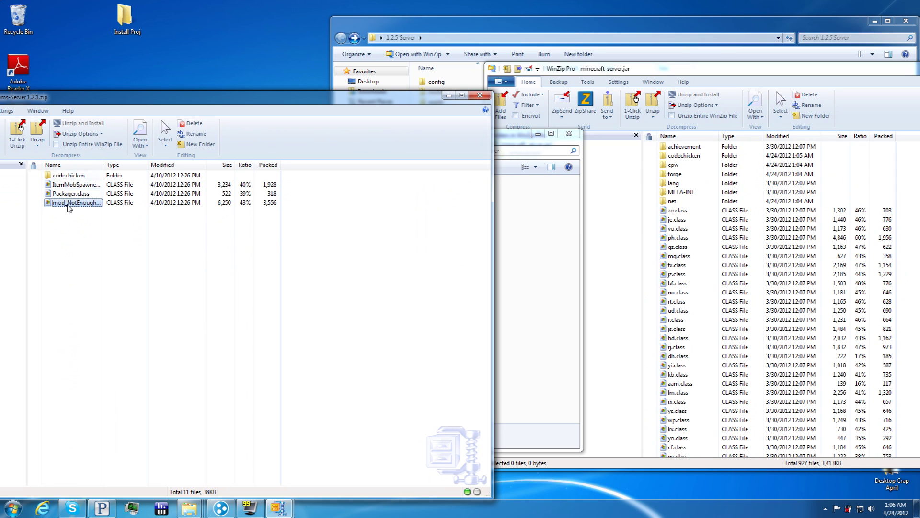
pyautogui.hotkey('ctrl', 'a')
pyautogui.moveTo(69, 204); pyautogui.dragTo(839, 216)
pyautogui.click(479, 95)
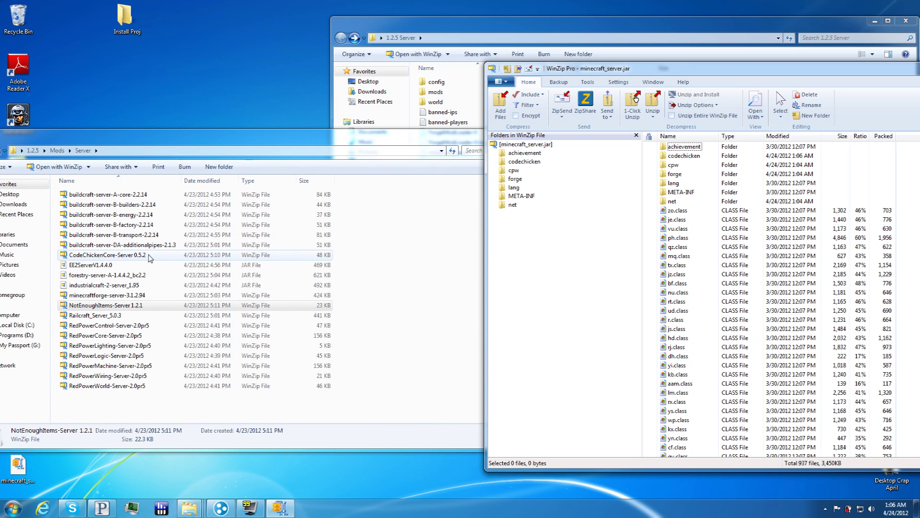
# Step: Close minecraft_server.jar and open the mods folder of 1.2.5 Server, keeping the Mods Server folder in view
pyautogui.moveTo(656, 66); pyautogui.dragTo(297, 123)
pyautogui.click(748, 122)
pyautogui.moveTo(430, 142); pyautogui.dragTo(648, 156)
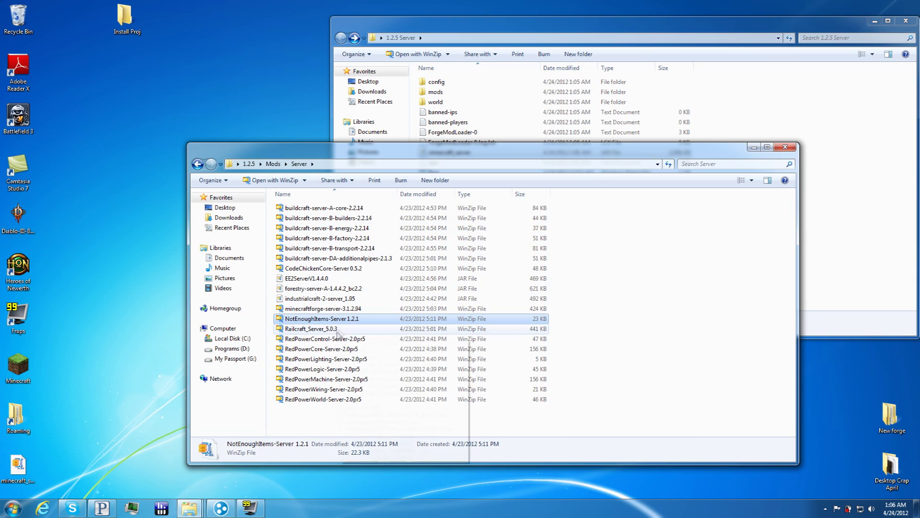
pyautogui.moveTo(462, 145); pyautogui.dragTo(413, 180)
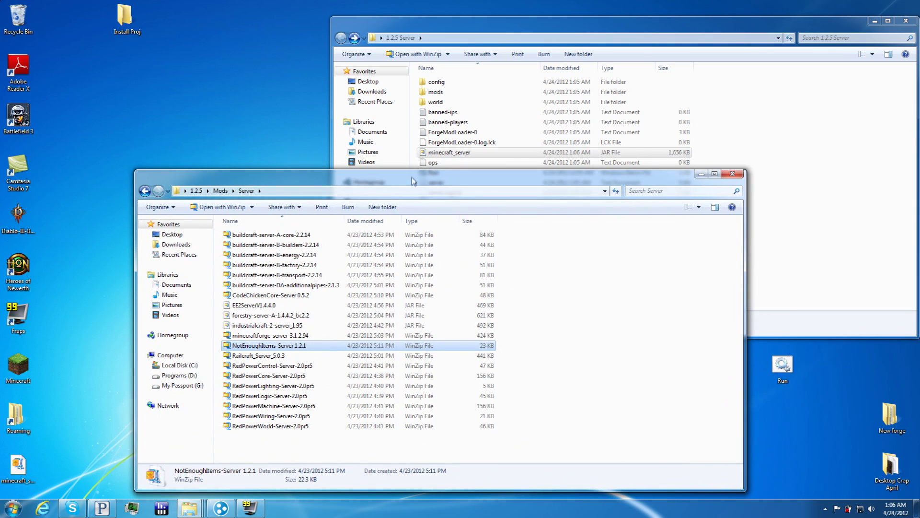
pyautogui.doubleClick(437, 92)
pyautogui.moveTo(268, 185); pyautogui.dragTo(205, 157)
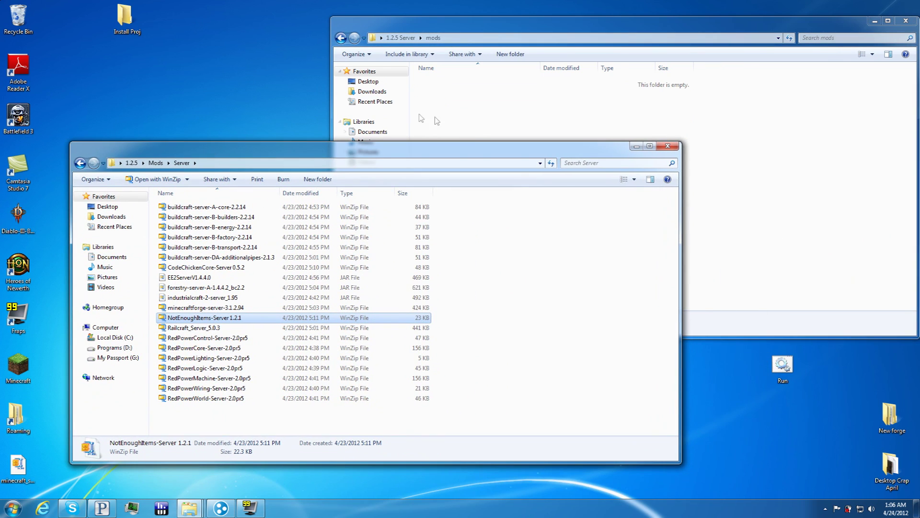
# Step: Copy the seven RedPower 2.0pr5 server archives from the Mods Server folder into the server's mods folder
pyautogui.click(195, 209)
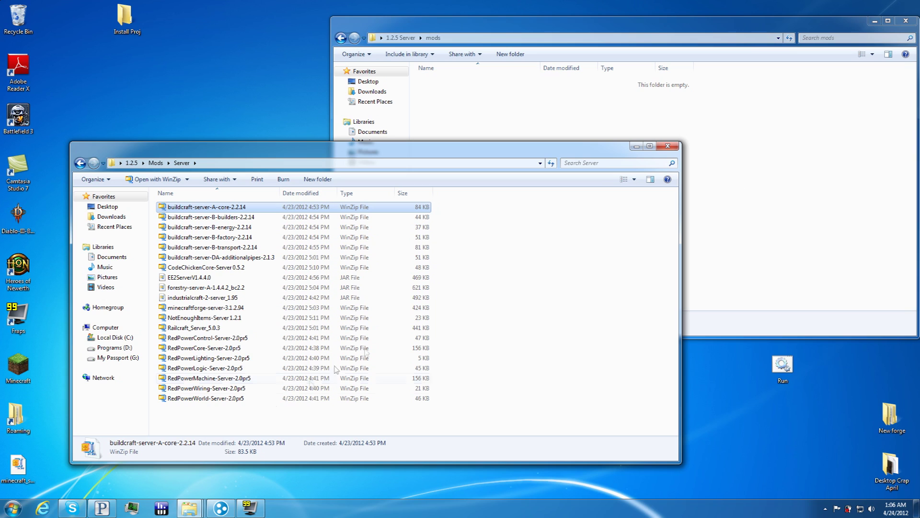
pyautogui.moveTo(216, 413); pyautogui.dragTo(195, 335)
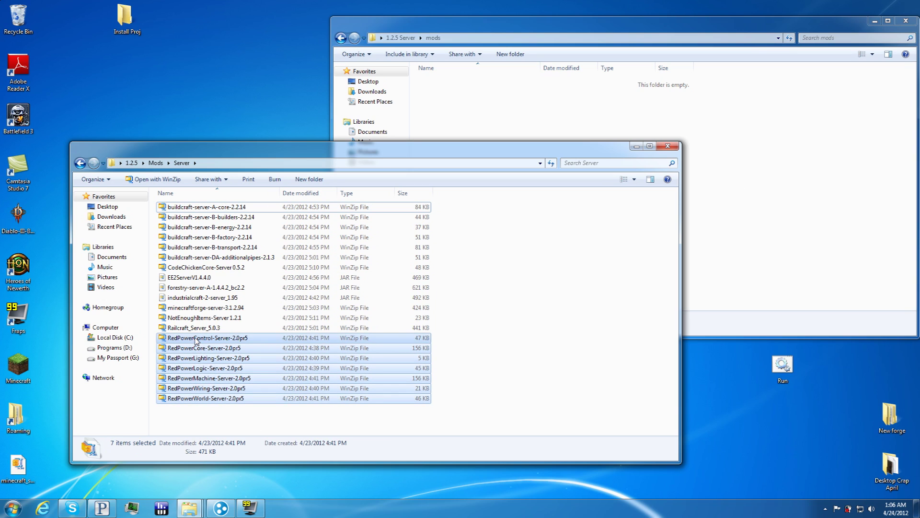
pyautogui.click(732, 191)
pyautogui.hotkey('ctrl', 'v')
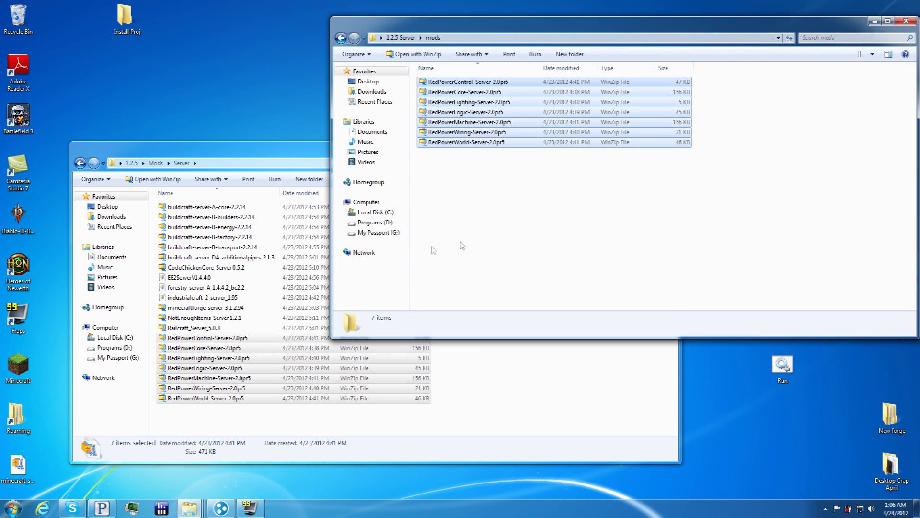
# Step: Copy the five buildcraft-server 2.2.14 archives (core, builders, energy, factory, transport) into the server's mods folder
pyautogui.click(230, 416)
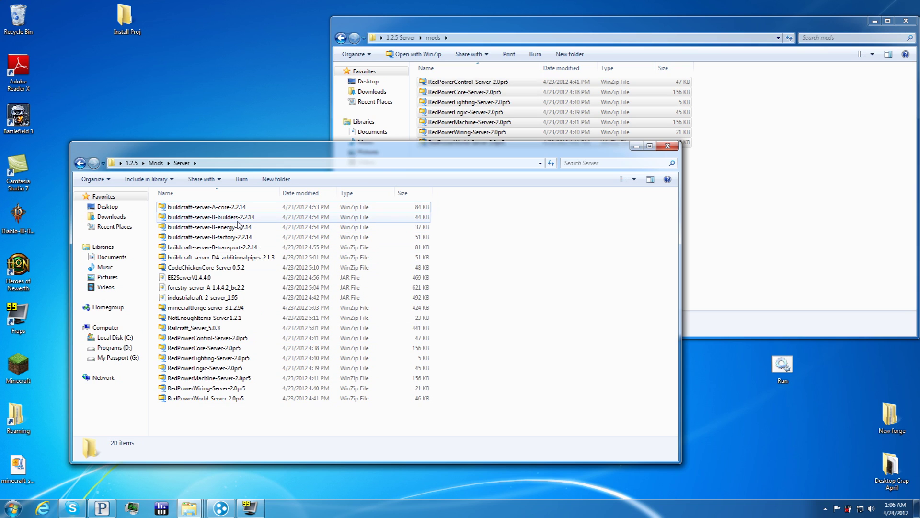
pyautogui.click(750, 214)
pyautogui.click(179, 416)
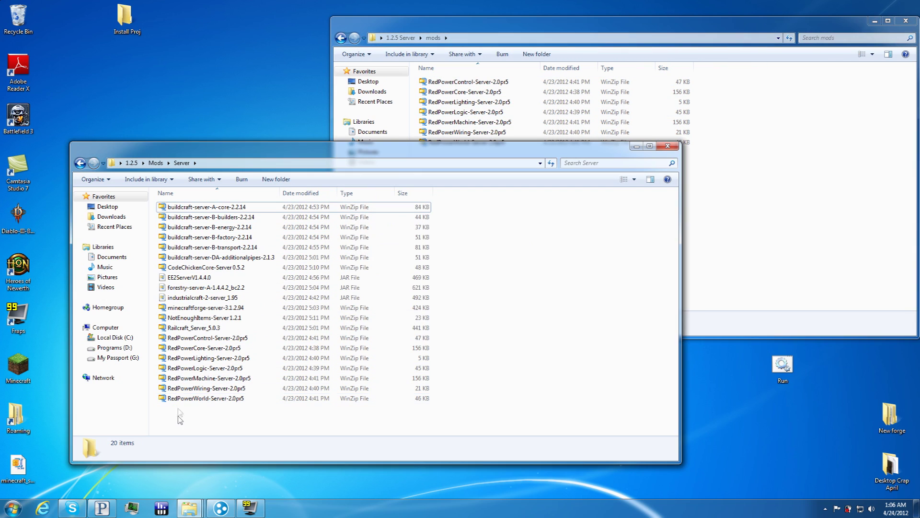
pyautogui.click(208, 211)
pyautogui.keyDown('shift'); pyautogui.click(226, 247); pyautogui.keyUp('shift')
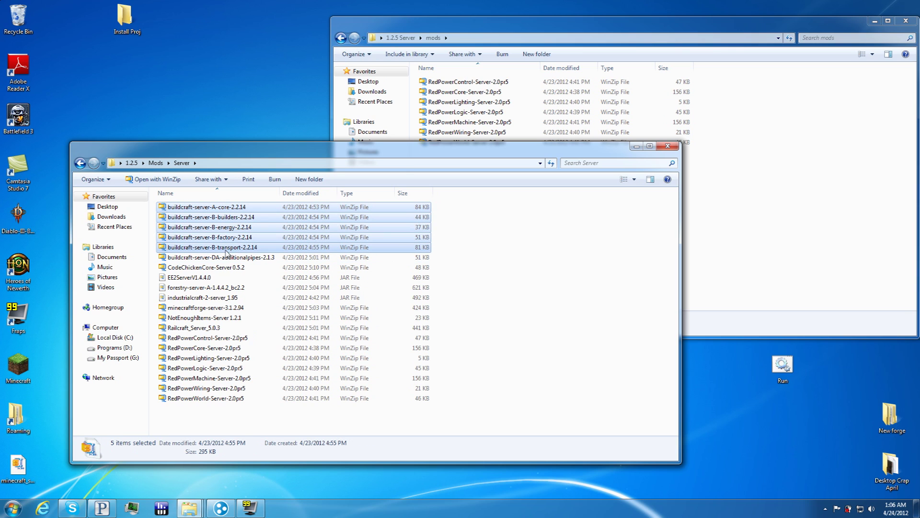
pyautogui.hotkey('ctrl', 'c')
pyautogui.click(745, 218)
pyautogui.hotkey('ctrl', 'v')
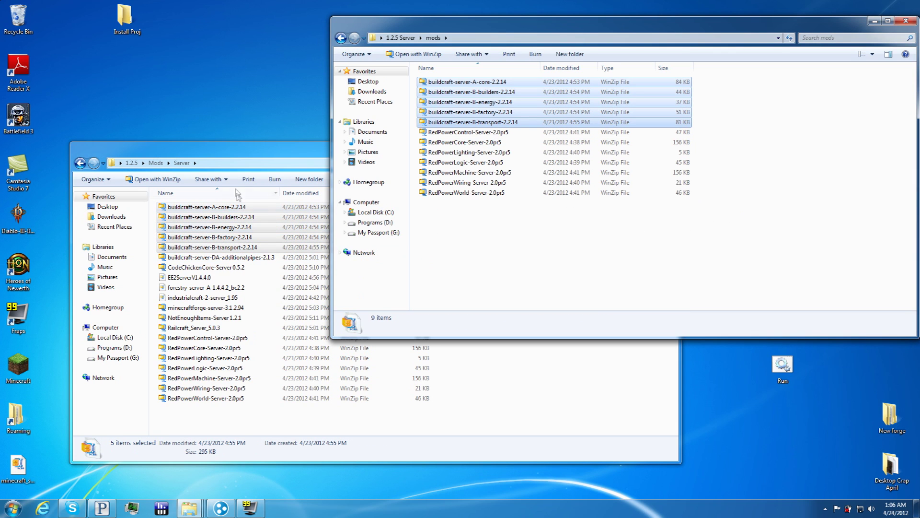
# Step: Copy industrialcraft-2-server_1.95 and EE2ServerV1.4.4.0 from the Mods Server folder into the server's mods folder
pyautogui.click(242, 297)
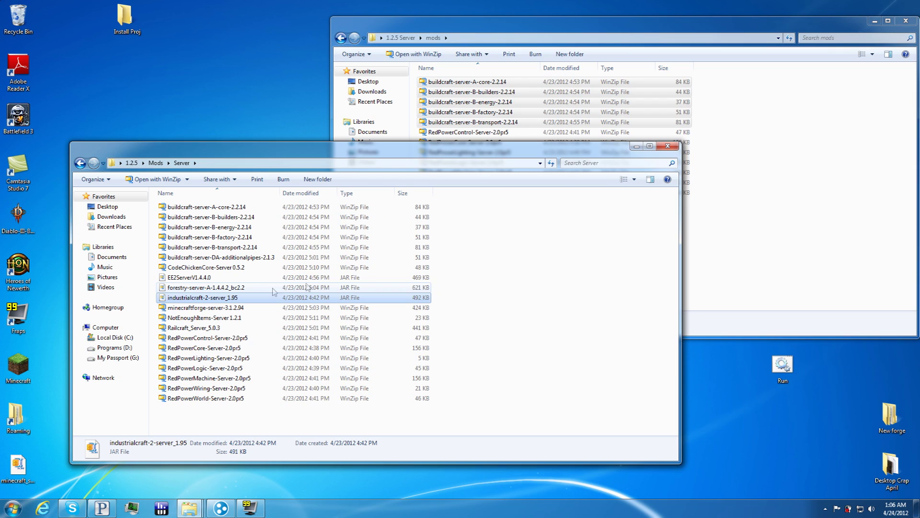
pyautogui.hotkey('ctrl', 'c')
pyautogui.click(718, 267)
pyautogui.hotkey('ctrl', 'v')
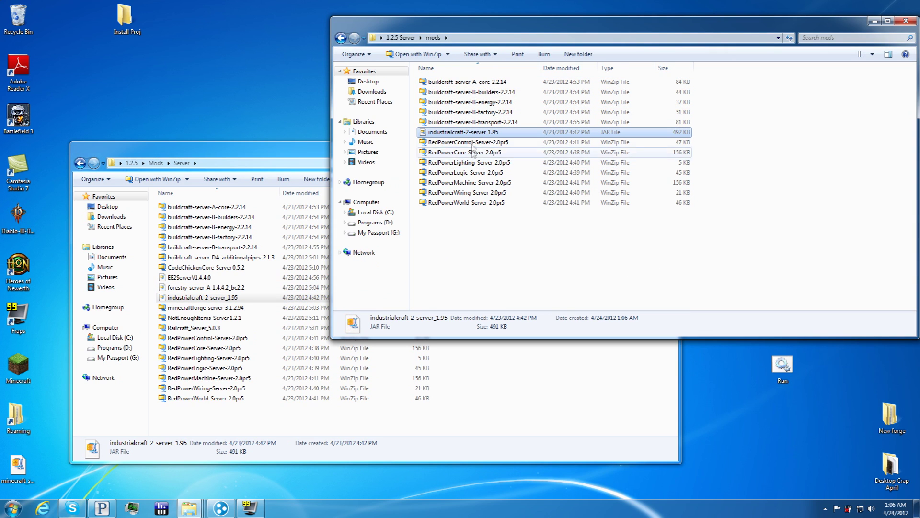
pyautogui.click(222, 277)
pyautogui.hotkey('ctrl', 'c')
pyautogui.click(741, 237)
pyautogui.hotkey('ctrl', 'v')
# Step: Return to the 1.2.5 Server folder, run the modded server from the Run batch file, review its startup log, and close the console
pyautogui.moveTo(230, 148); pyautogui.dragTo(206, 156)
pyautogui.click(401, 38)
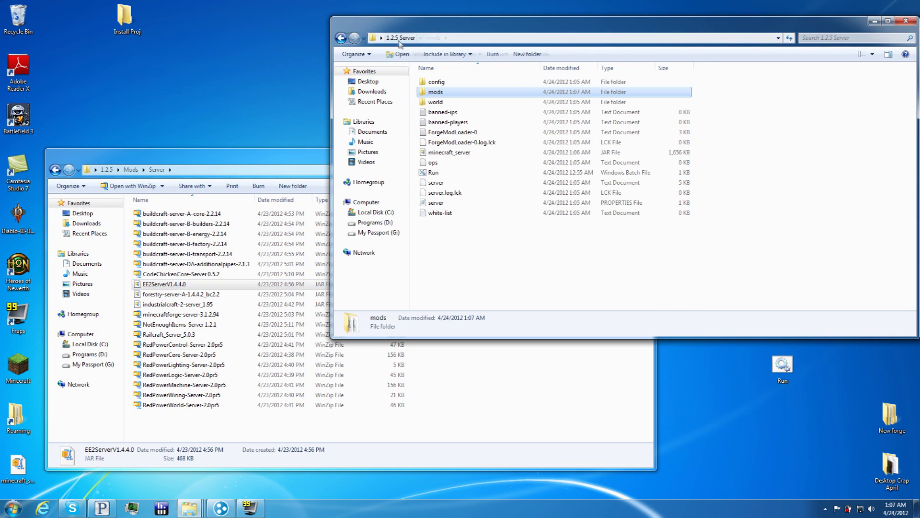
pyautogui.doubleClick(435, 173)
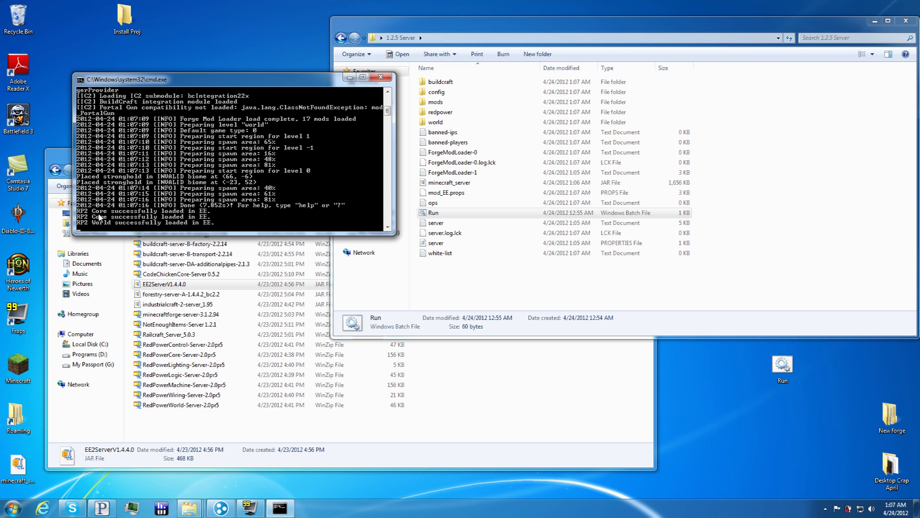
pyautogui.moveTo(387, 111); pyautogui.dragTo(389, 104)
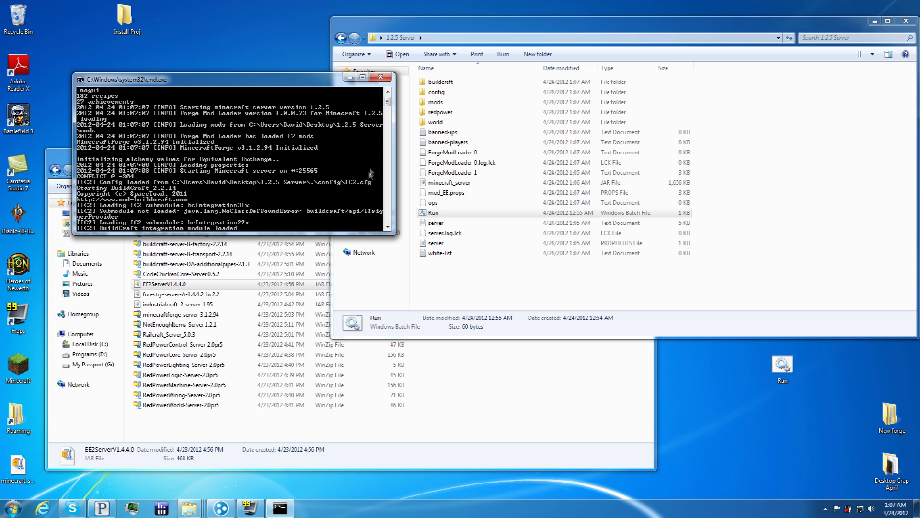
pyautogui.moveTo(389, 104); pyautogui.dragTo(389, 108)
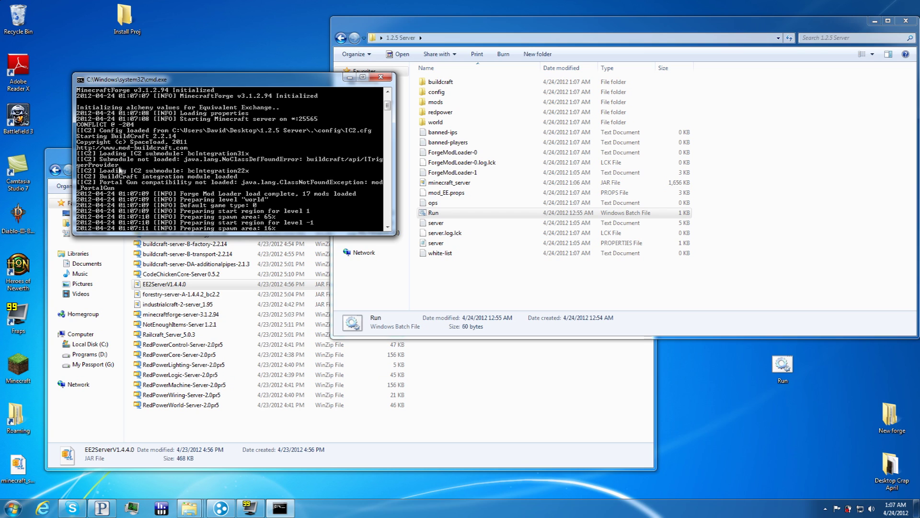
pyautogui.click(381, 77)
# Step: Check the mod configuration files in the server's config folder and return to the 1.2.5 Server folder
pyautogui.click(458, 284)
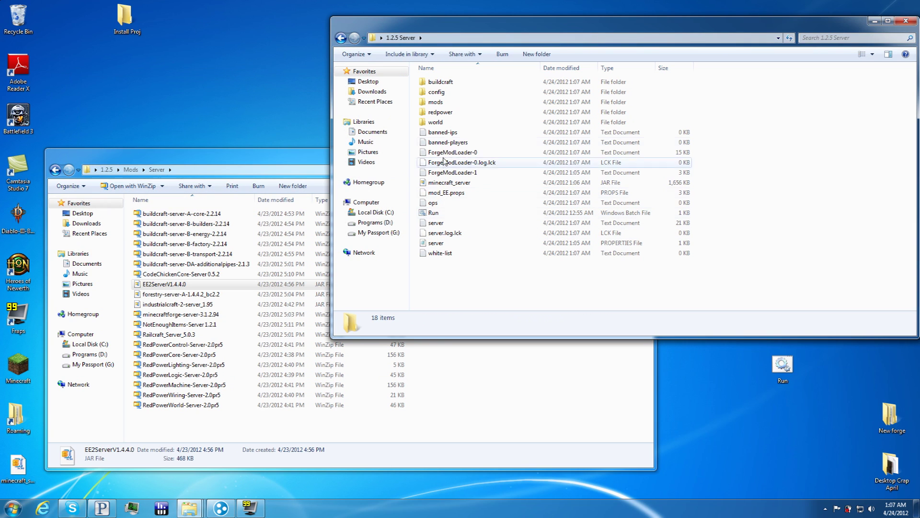
pyautogui.doubleClick(442, 93)
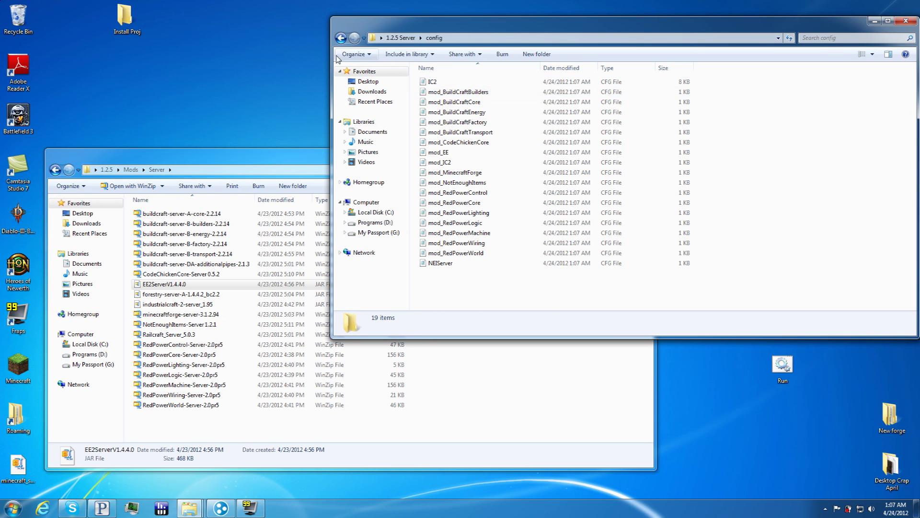
pyautogui.click(341, 38)
# Step: Copy forestry-server-A-1.4.4.2_bc2.2 from the Mods Server folder into the server's mods folder
pyautogui.click(275, 154)
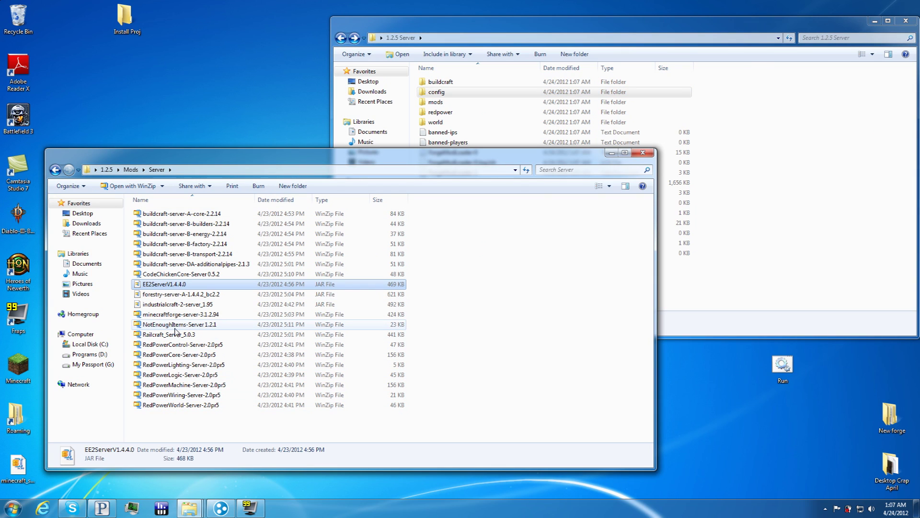
pyautogui.doubleClick(435, 101)
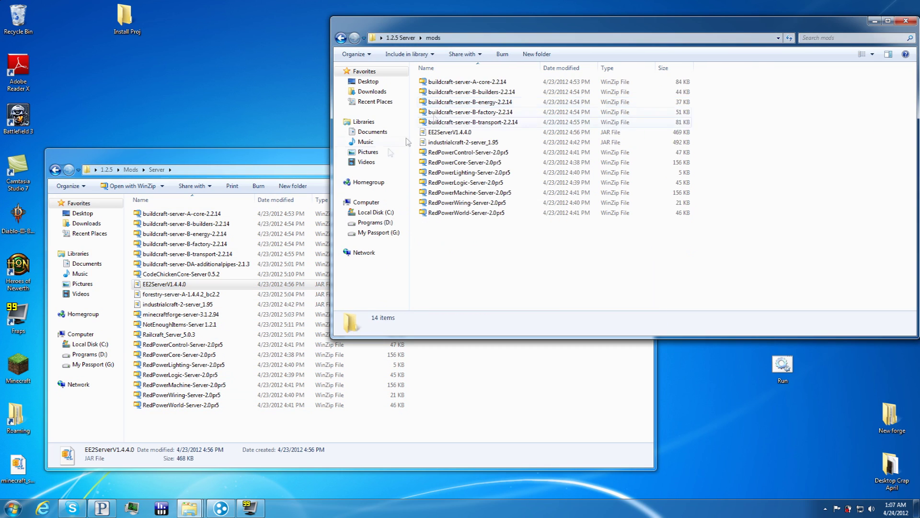
pyautogui.click(205, 296)
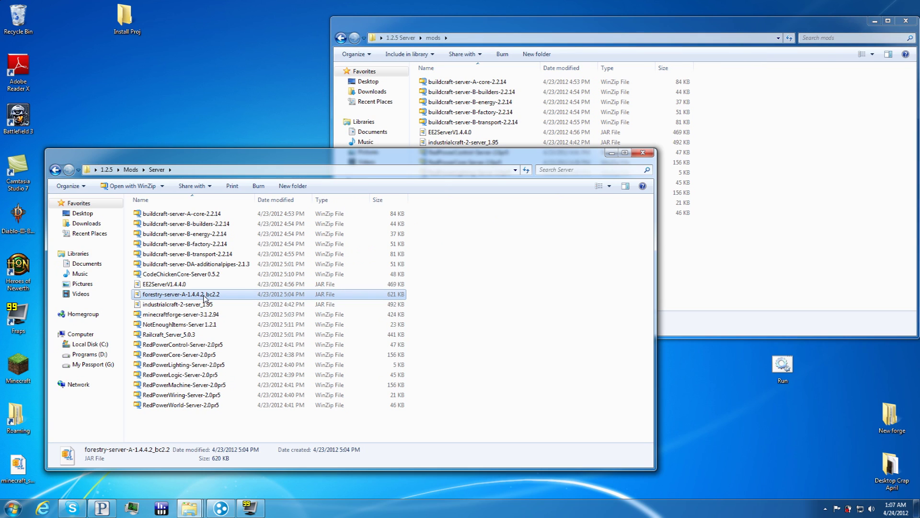
pyautogui.click(731, 255)
pyautogui.moveTo(476, 311); pyautogui.dragTo(475, 312)
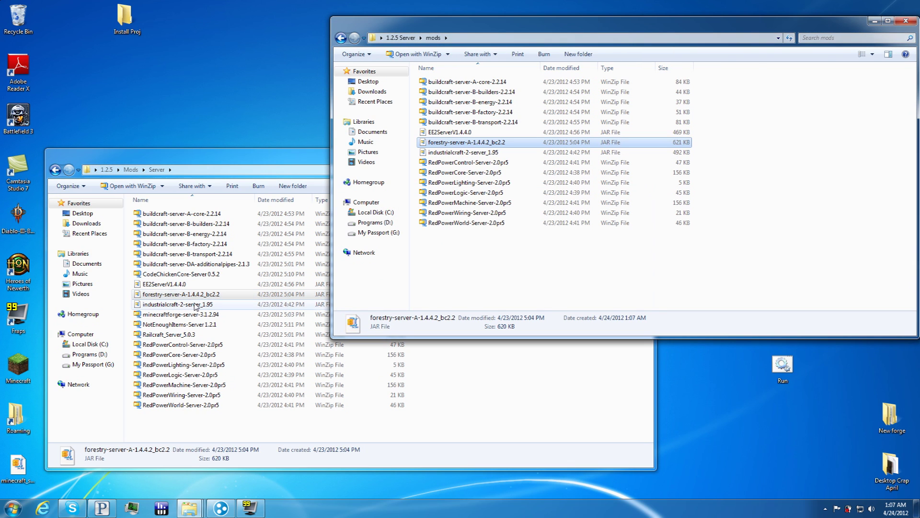
# Step: Copy Railcraft_Server_5.0.3 and buildcraft-server-DA-additionalpipes-2.1.3 from the Mods Server folder into the server's mods folder
pyautogui.click(194, 336)
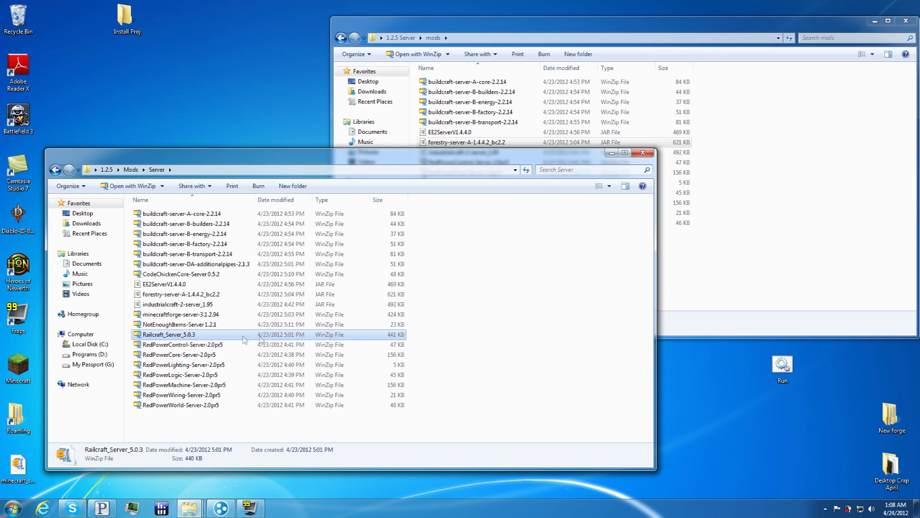
pyautogui.click(695, 273)
pyautogui.moveTo(193, 334); pyautogui.dragTo(355, 316)
pyautogui.doubleClick(202, 264)
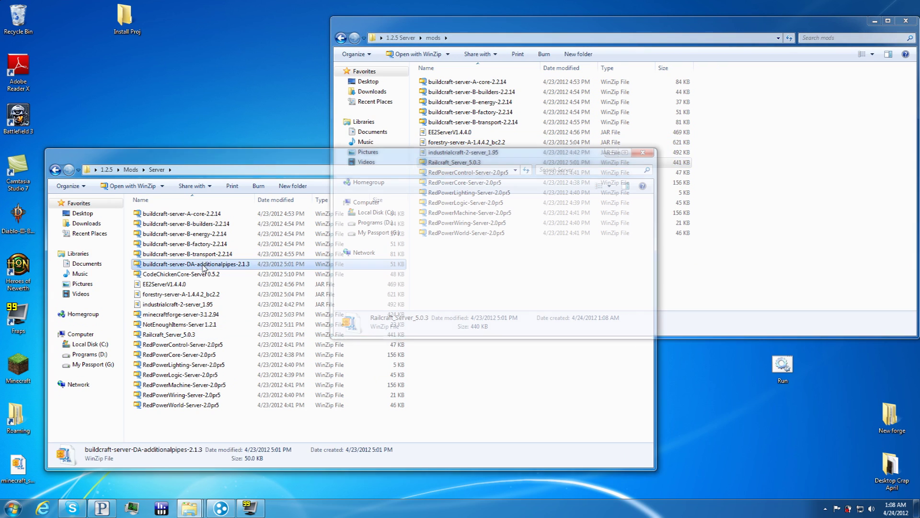
pyautogui.click(729, 121)
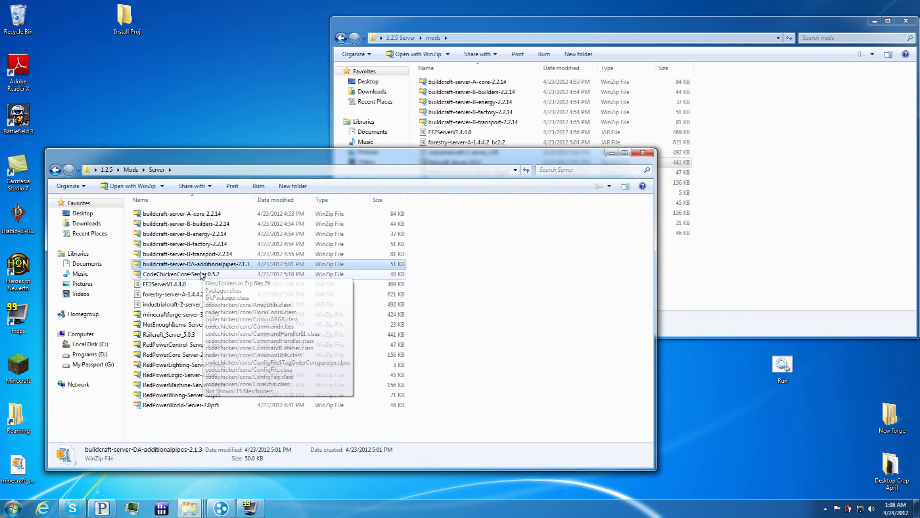
pyautogui.click(672, 263)
pyautogui.hotkey('ctrl', 'v')
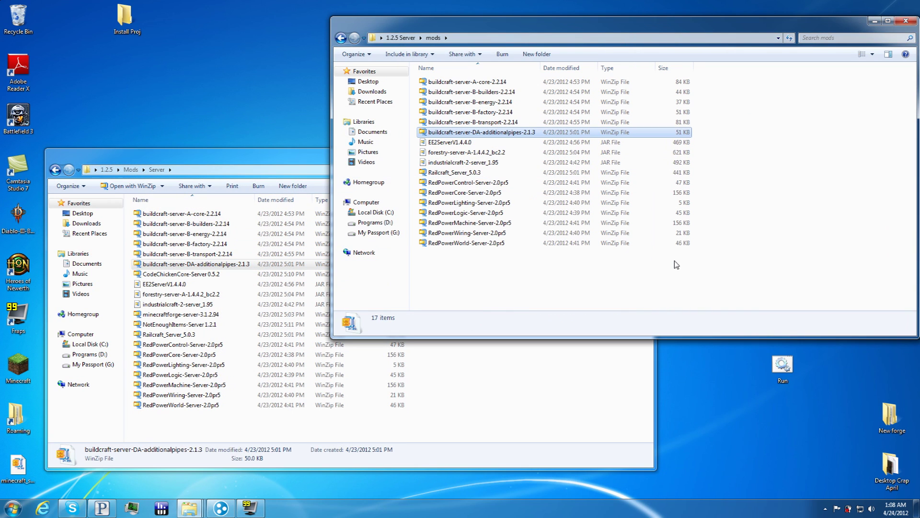
pyautogui.click(611, 286)
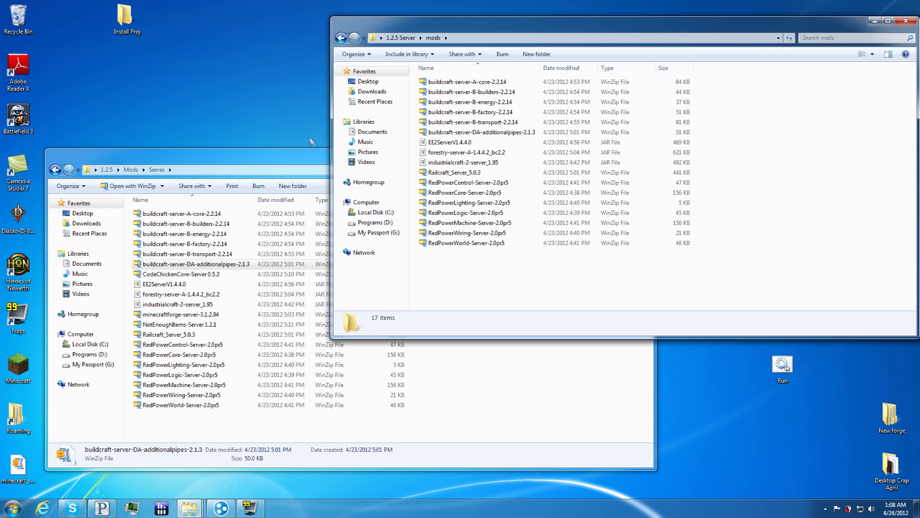
# Step: Return to the 1.2.5 Server folder, run the server from the Run batch file, and review its startup log
pyautogui.click(313, 157)
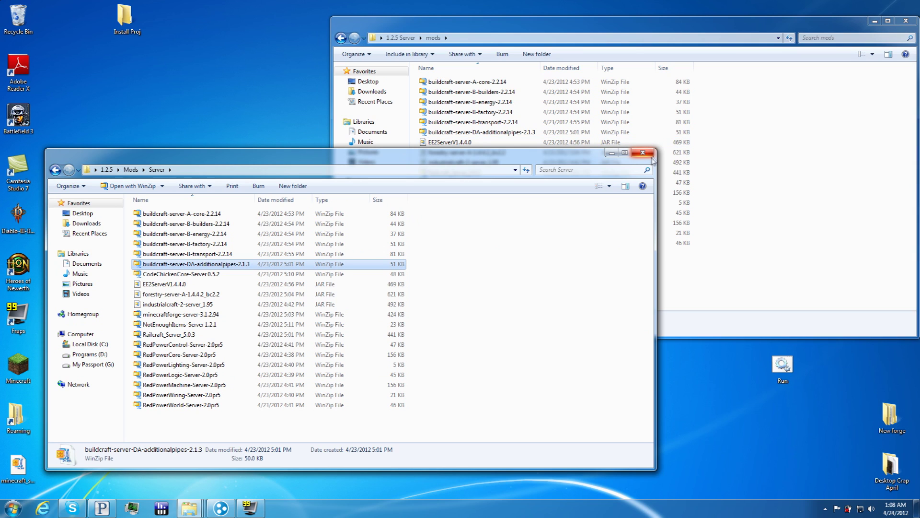
pyautogui.click(401, 38)
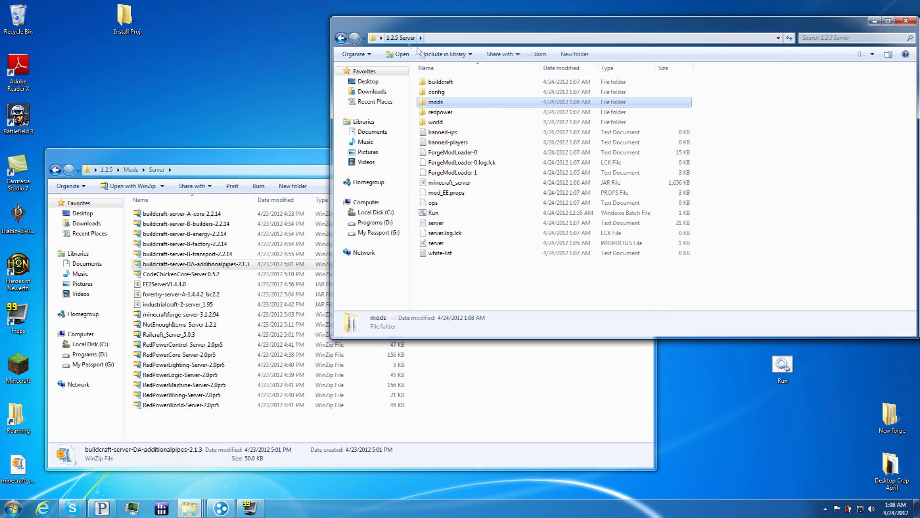
pyautogui.doubleClick(450, 212)
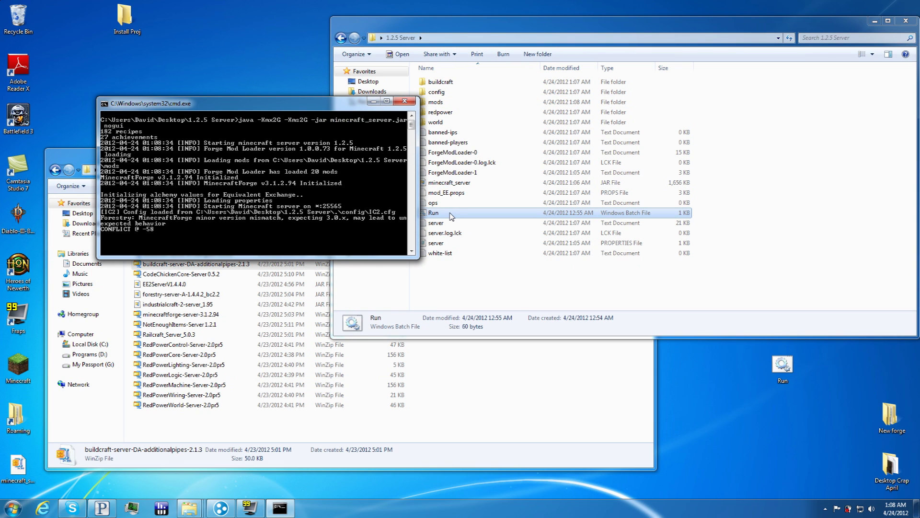
pyautogui.moveTo(410, 142); pyautogui.dragTo(413, 136)
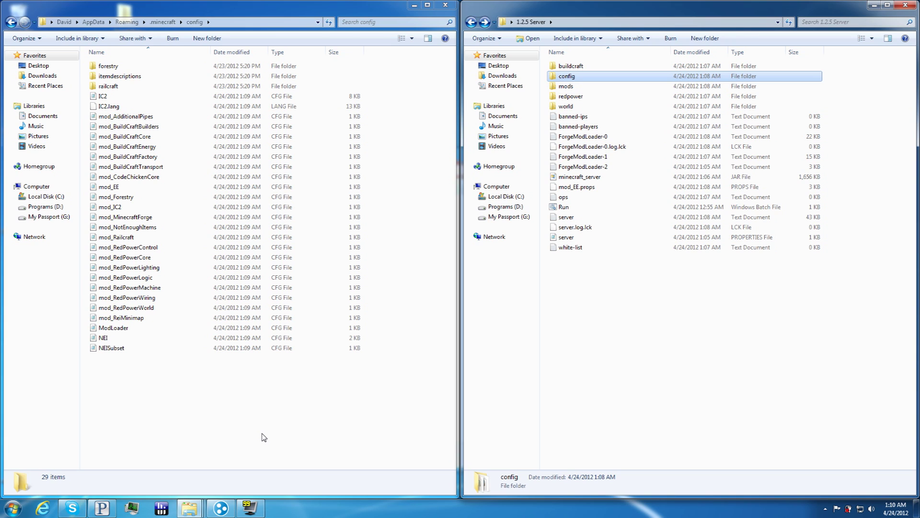
# Step: Show the buildcraft config folders of the client's .minecraft folder and the 1.2.5 Server folder side by side
pyautogui.click(233, 395)
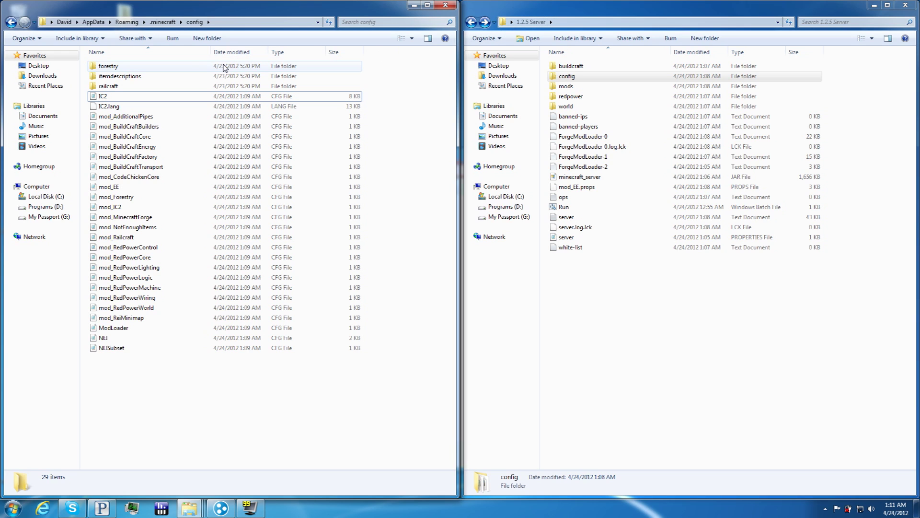
pyautogui.click(14, 25)
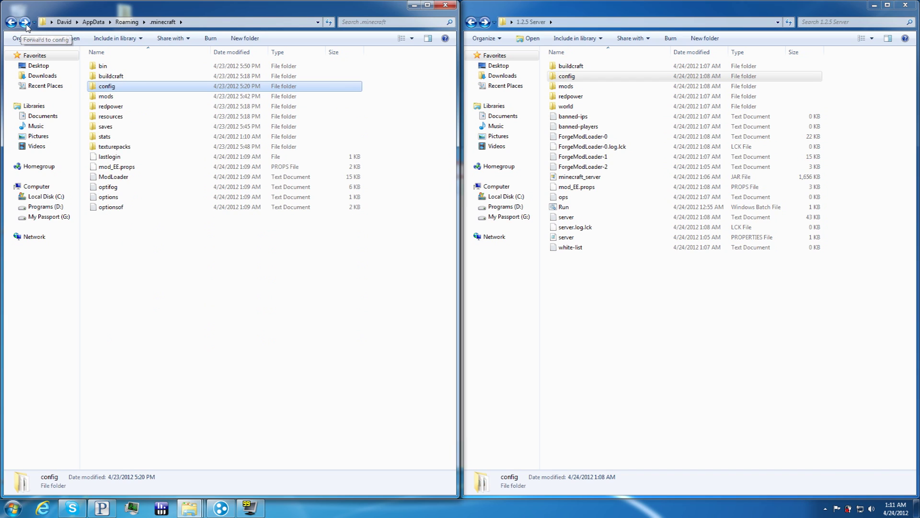
pyautogui.click(25, 23)
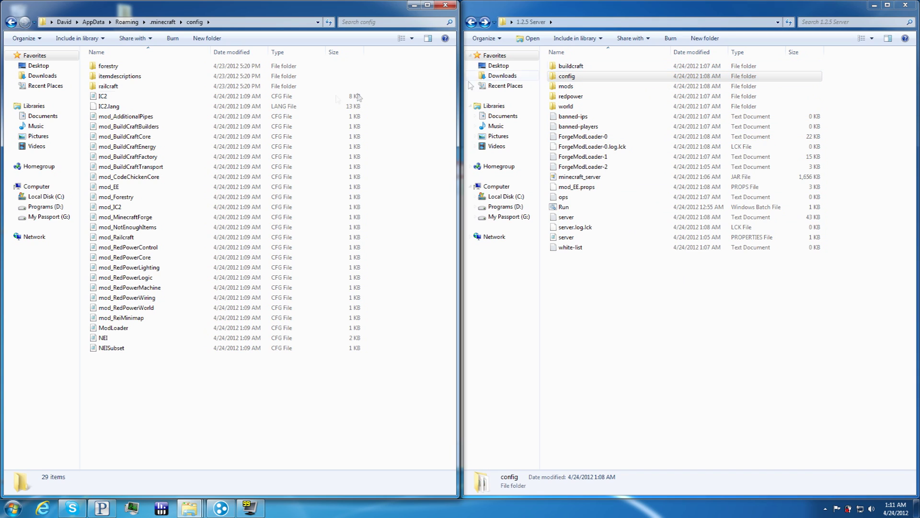
pyautogui.click(159, 24)
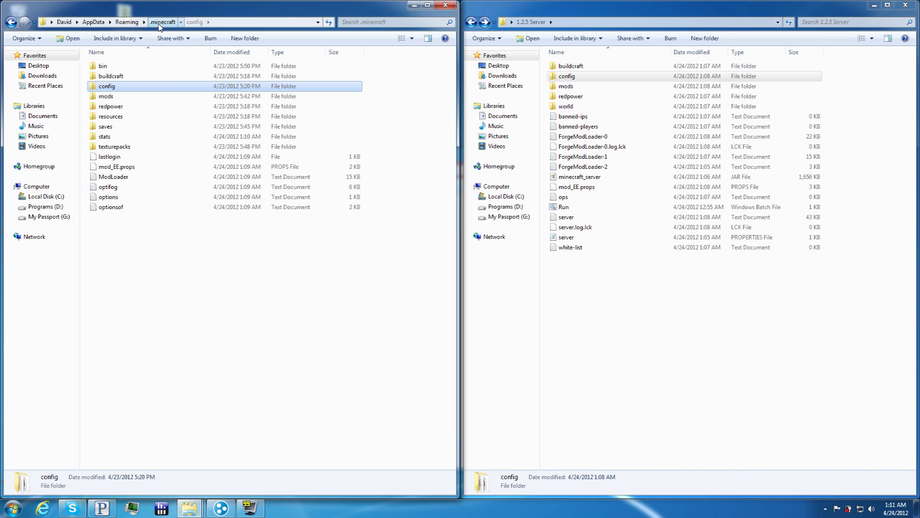
pyautogui.doubleClick(131, 78)
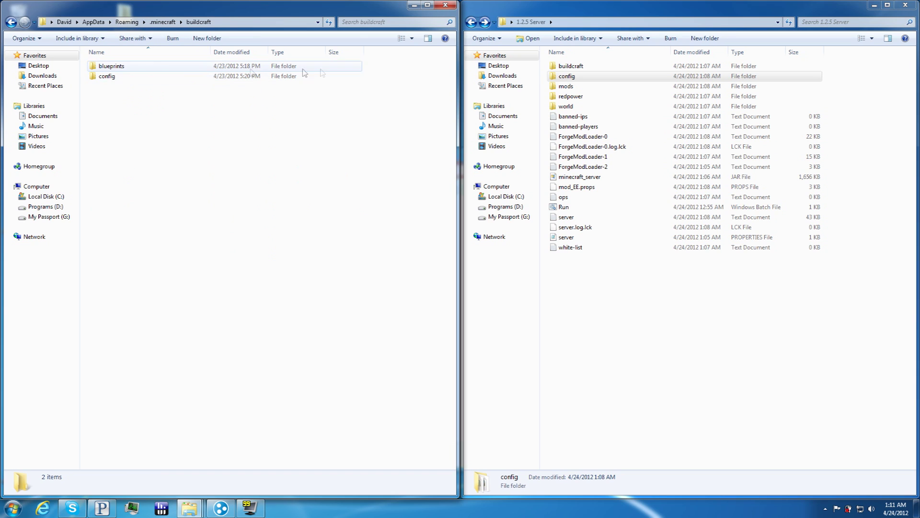
pyautogui.doubleClick(557, 67)
pyautogui.doubleClick(564, 76)
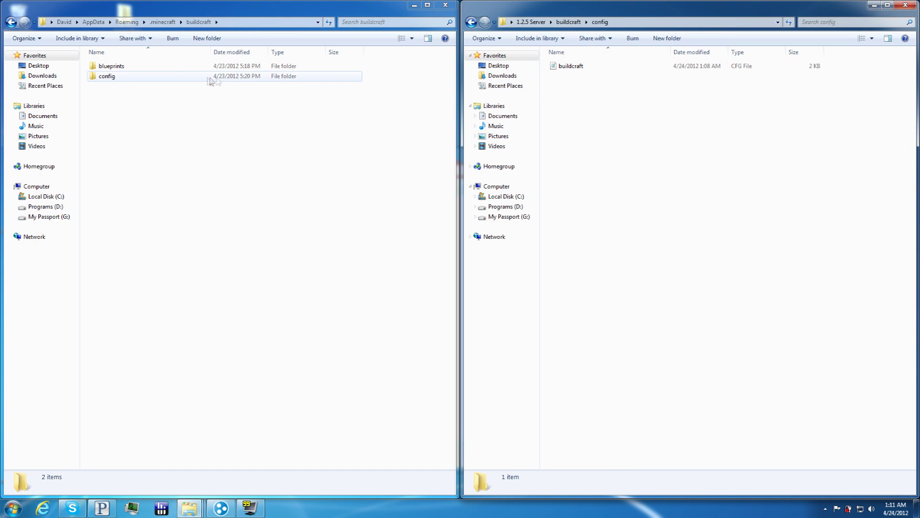
pyautogui.doubleClick(115, 77)
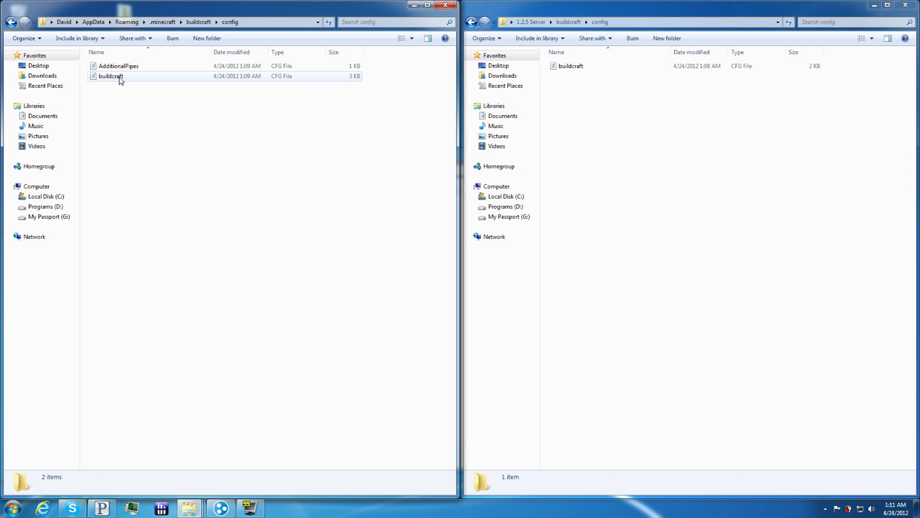
# Step: Check the server's mods folder for the additional pipes mod, and return to the server's buildcraft config folder
pyautogui.click(470, 24)
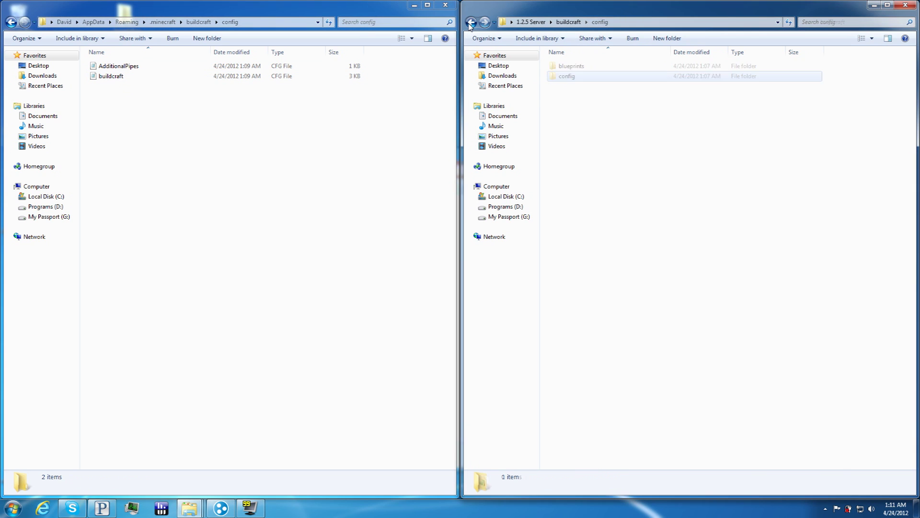
pyautogui.click(470, 24)
pyautogui.doubleClick(590, 87)
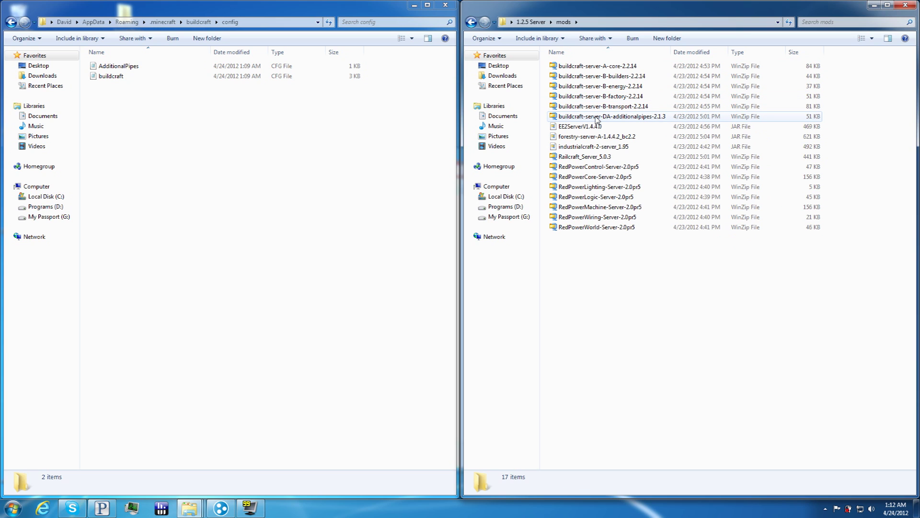
pyautogui.click(472, 22)
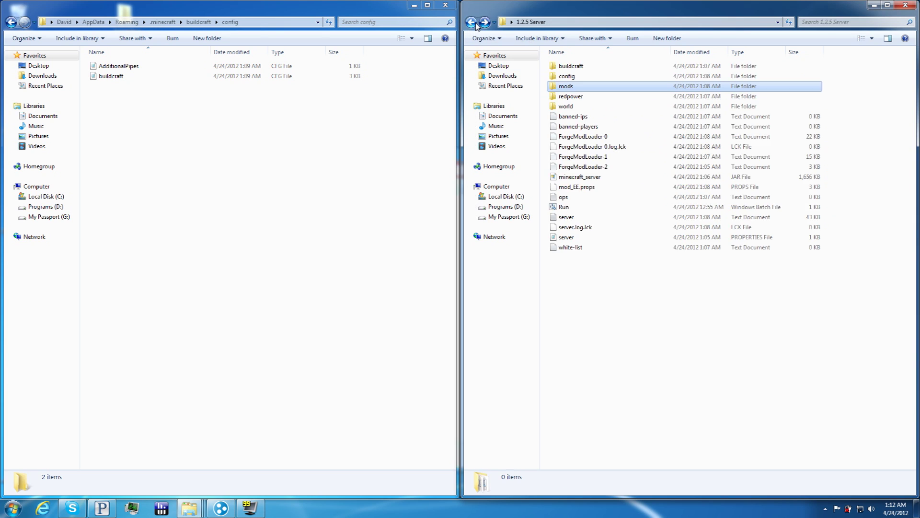
pyautogui.click(476, 24)
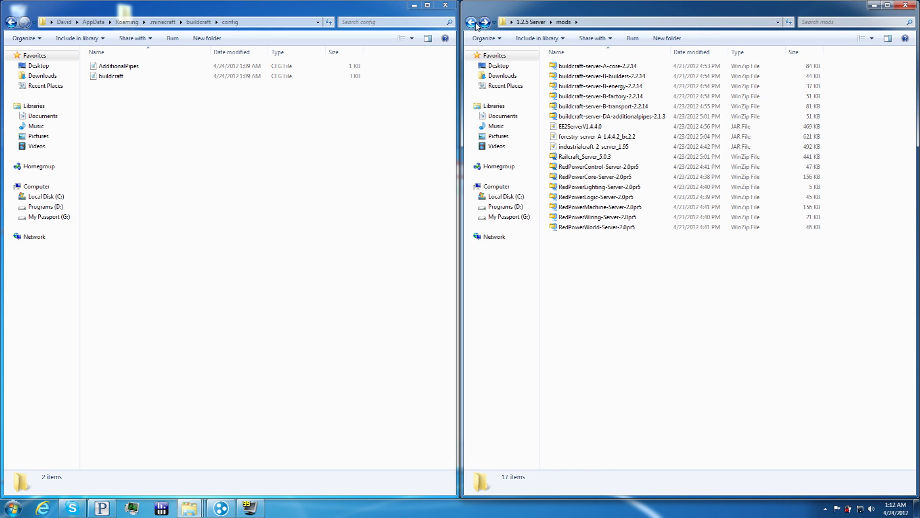
pyautogui.click(472, 23)
pyautogui.click(494, 22)
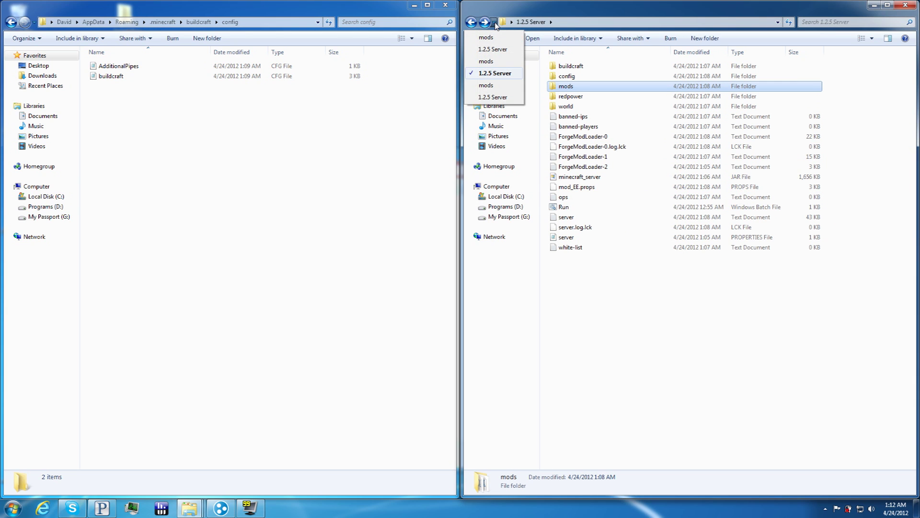
pyautogui.doubleClick(571, 65)
pyautogui.doubleClick(569, 75)
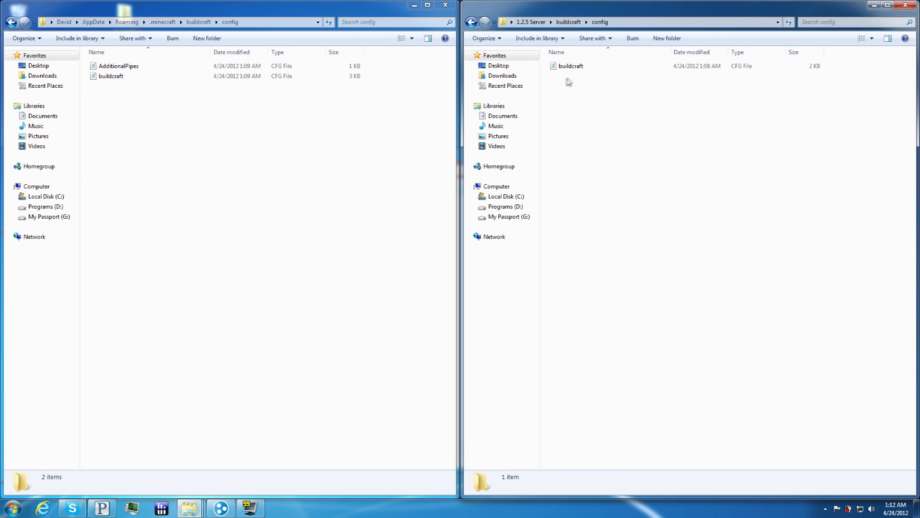
# Step: View the client's buildcraft configuration file, close it, and copy it over the server's buildcraft file, replacing the existing one
pyautogui.doubleClick(117, 75)
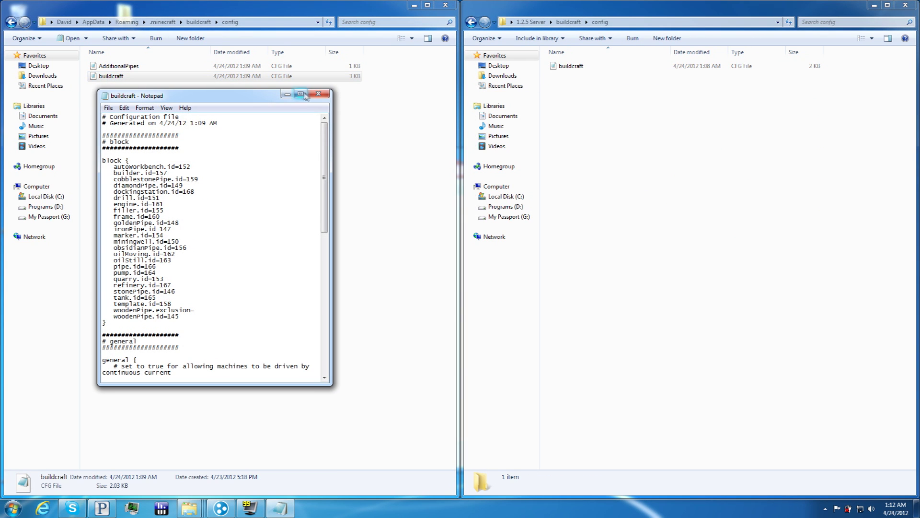
pyautogui.click(327, 94)
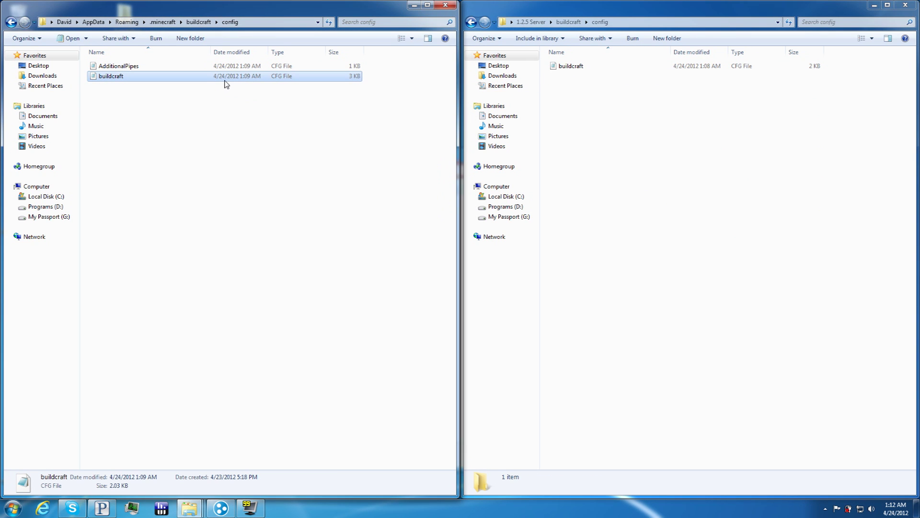
pyautogui.click(639, 156)
pyautogui.hotkey('ctrl', 'v')
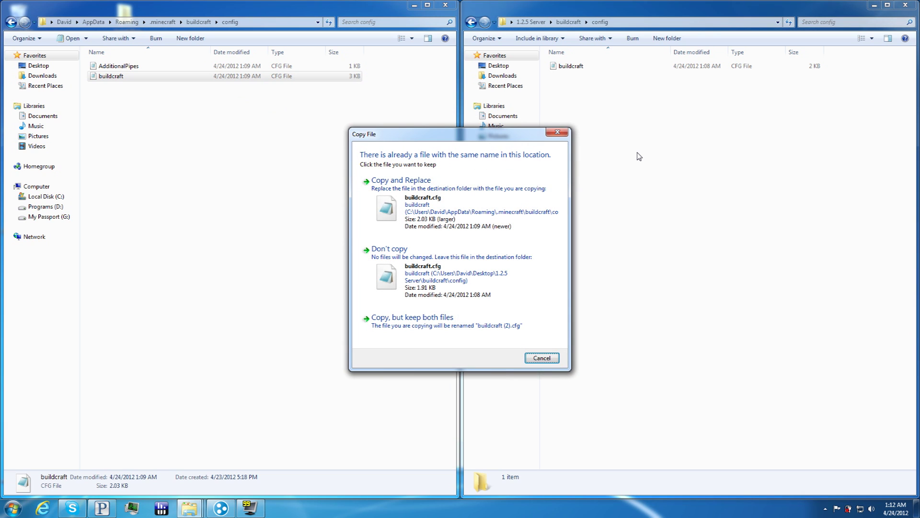
pyautogui.click(432, 211)
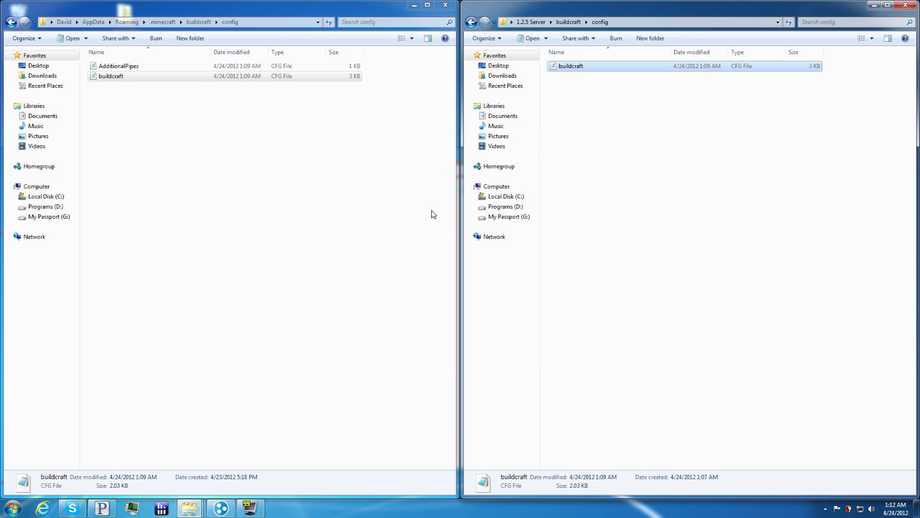
# Step: Go to the forestry folder inside the main config folder of both .minecraft and 1.2.5 Server
pyautogui.click(11, 22)
pyautogui.click(13, 21)
pyautogui.doubleClick(106, 86)
pyautogui.click(541, 22)
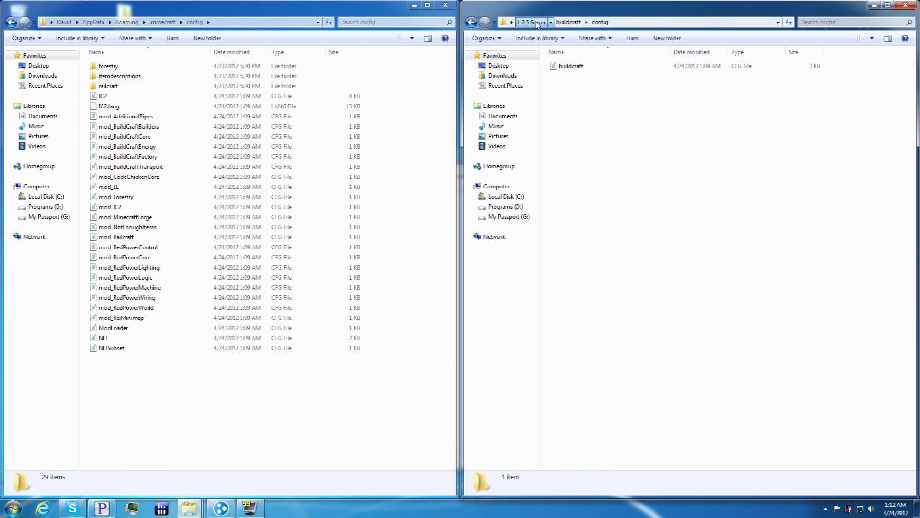
pyautogui.doubleClick(570, 73)
pyautogui.doubleClick(569, 67)
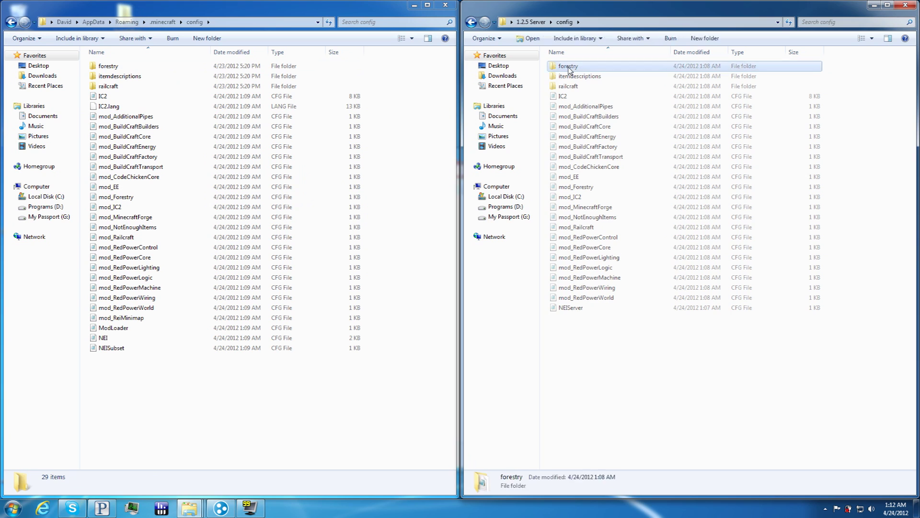
pyautogui.doubleClick(148, 67)
# Step: Compare the client's and server's forestry base configuration files side by side, and close both
pyautogui.doubleClick(125, 70)
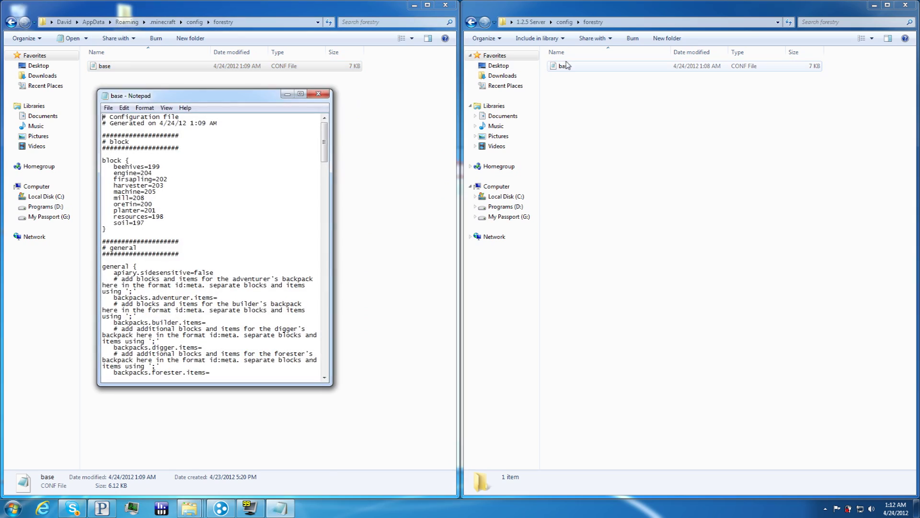
pyautogui.doubleClick(567, 66)
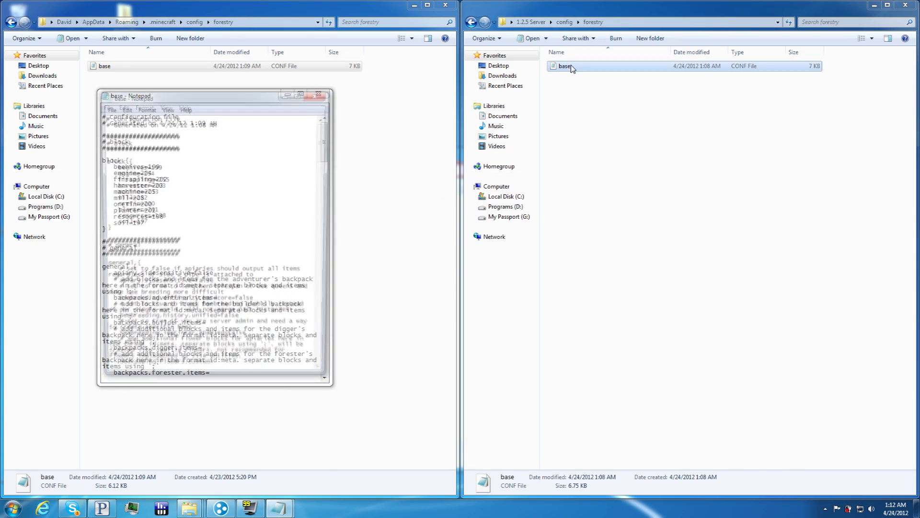
pyautogui.moveTo(243, 93); pyautogui.dragTo(508, 96)
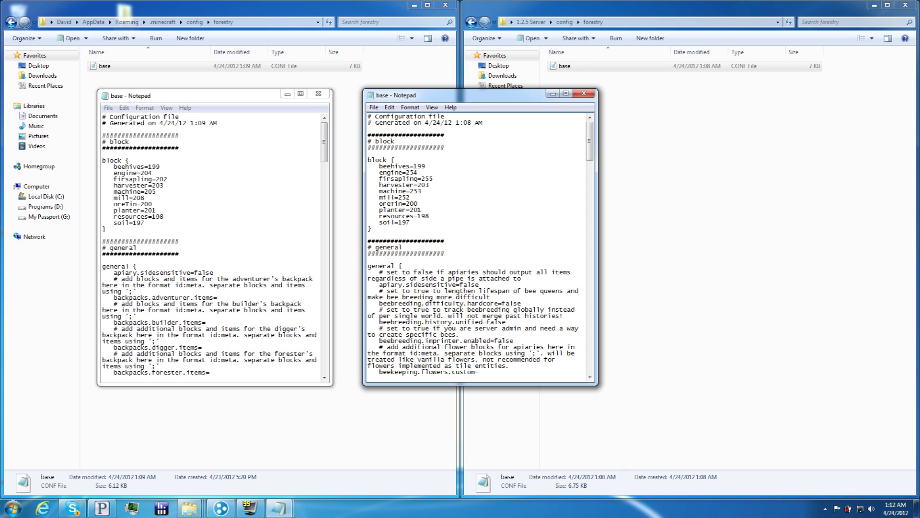
pyautogui.click(584, 93)
pyautogui.click(318, 93)
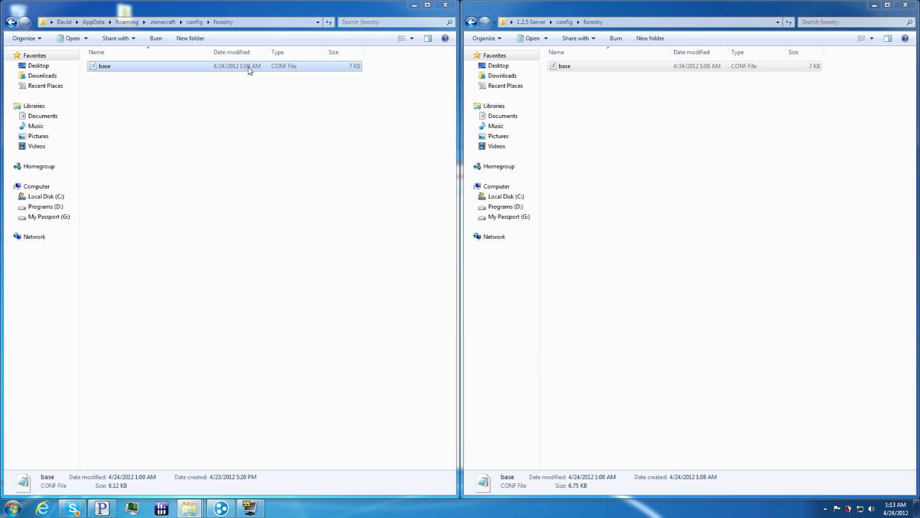
# Step: Replace the server's forestry base file with a copy of the client's, and return both windows to their config folders
pyautogui.click(669, 160)
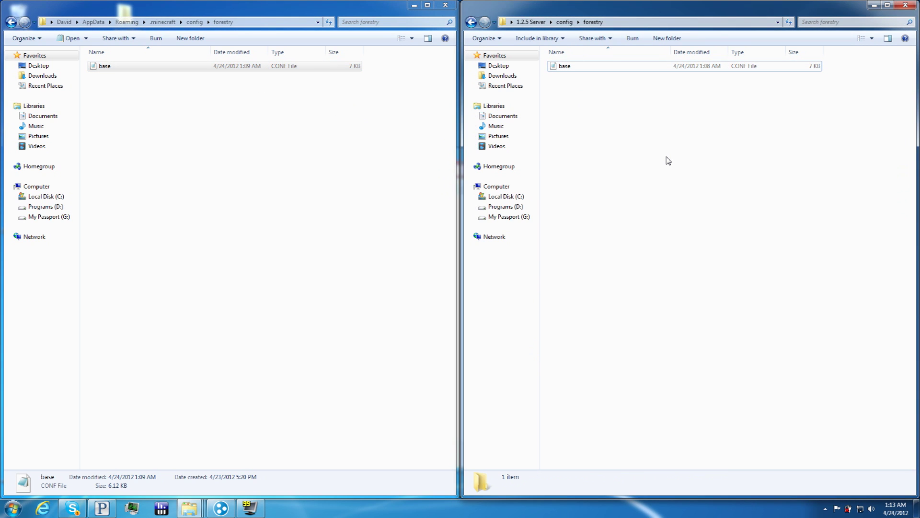
pyautogui.hotkey('ctrl', 'v')
pyautogui.click(416, 206)
pyautogui.click(564, 22)
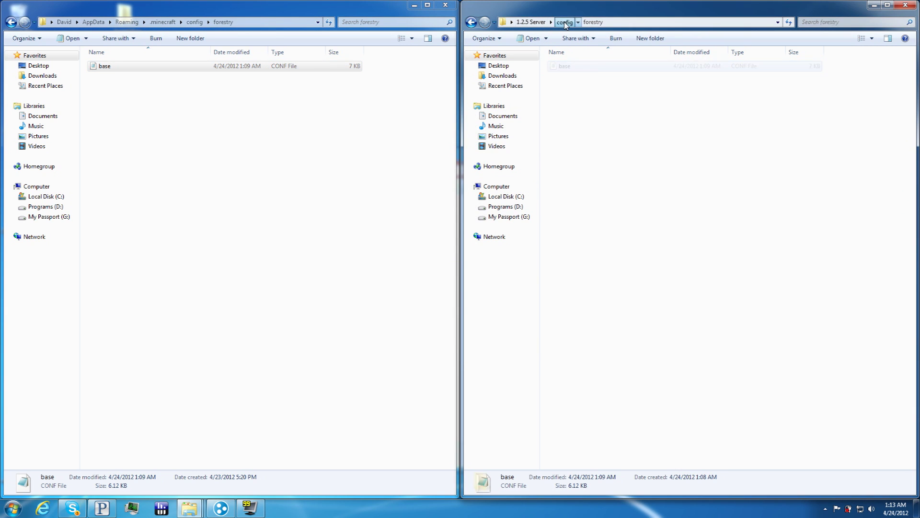
pyautogui.click(194, 22)
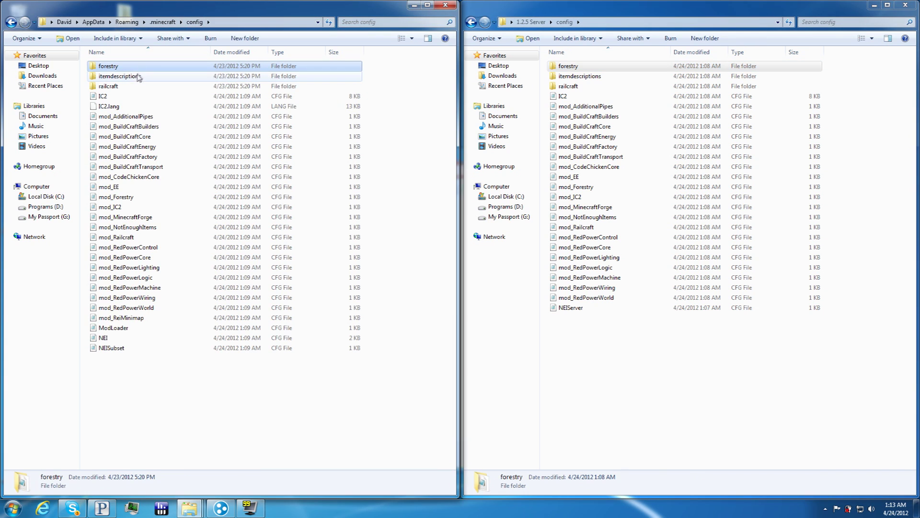
# Step: Replace the server's railcraft configuration file with the client's copy from the railcraft folder, and return both windows to their config folders
pyautogui.doubleClick(167, 86)
pyautogui.doubleClick(568, 86)
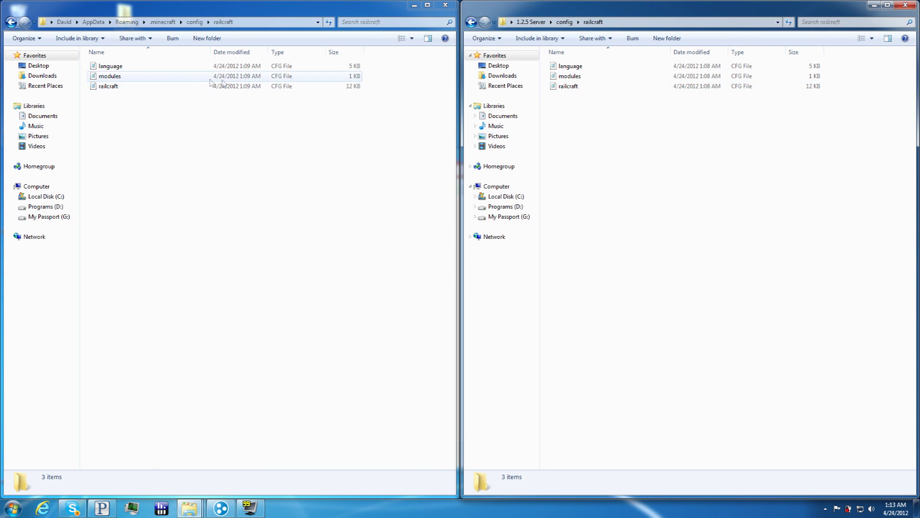
pyautogui.click(148, 87)
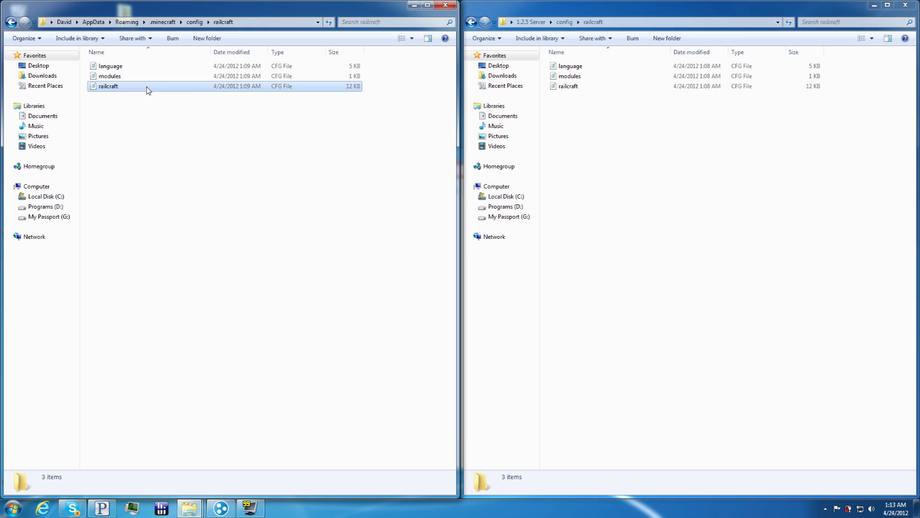
pyautogui.click(596, 152)
pyautogui.hotkey('ctrl', 'v')
pyautogui.click(387, 209)
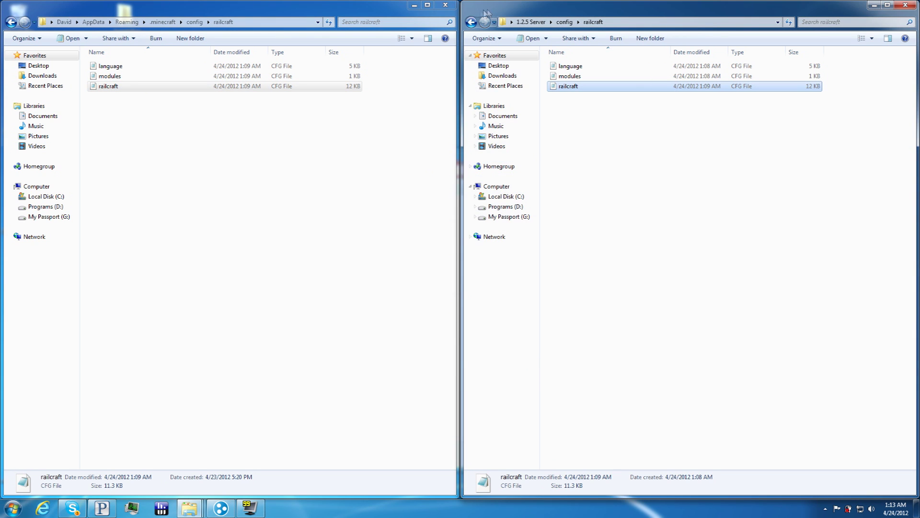
pyautogui.click(471, 22)
pyautogui.click(11, 22)
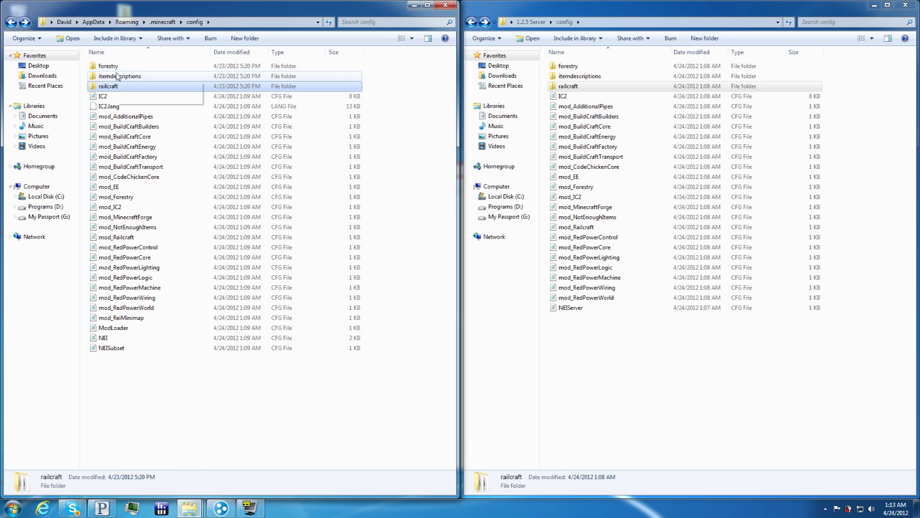
# Step: View the client's IC2 configuration file, close it, and copy it over the server's IC2 file, replacing the existing one
pyautogui.doubleClick(115, 97)
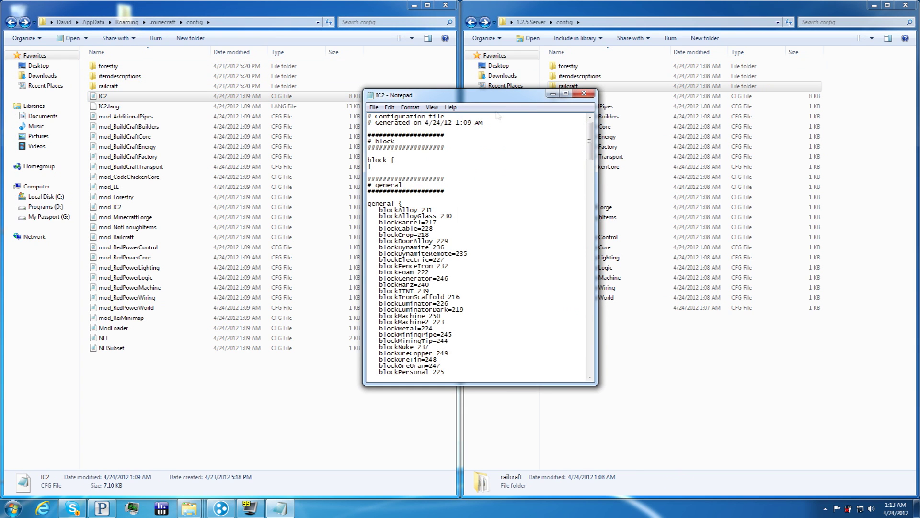
pyautogui.click(582, 95)
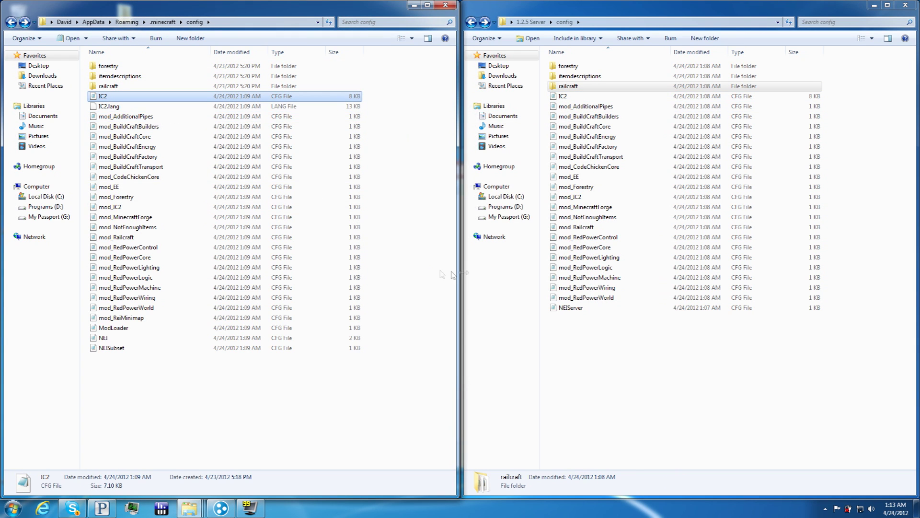
pyautogui.click(633, 390)
pyautogui.hotkey('ctrl', 'v')
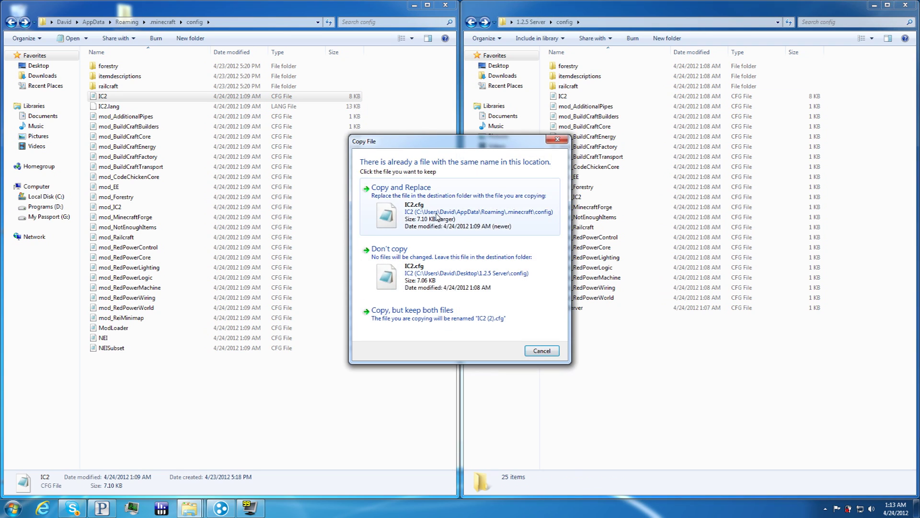
pyautogui.click(436, 215)
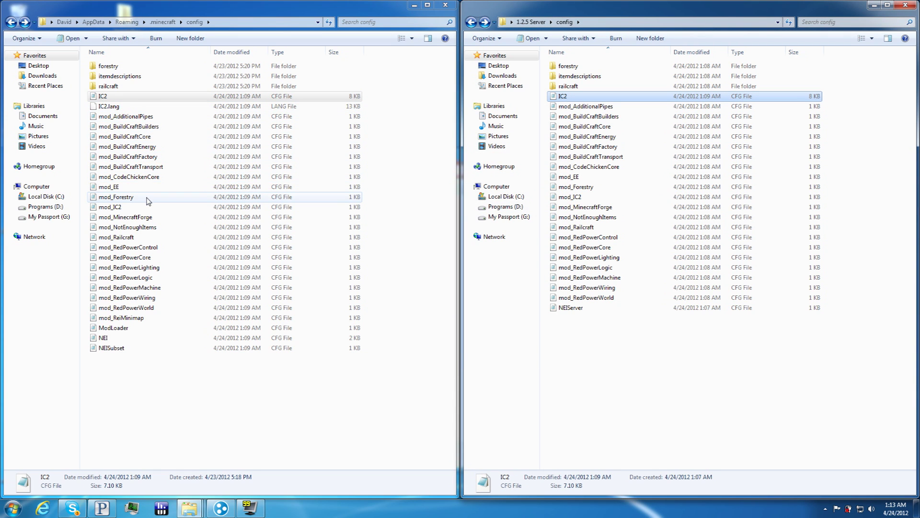
# Step: View the client's mod_EE configuration file, close it, and go back to the main .minecraft and 1.2.5 Server folders
pyautogui.doubleClick(110, 187)
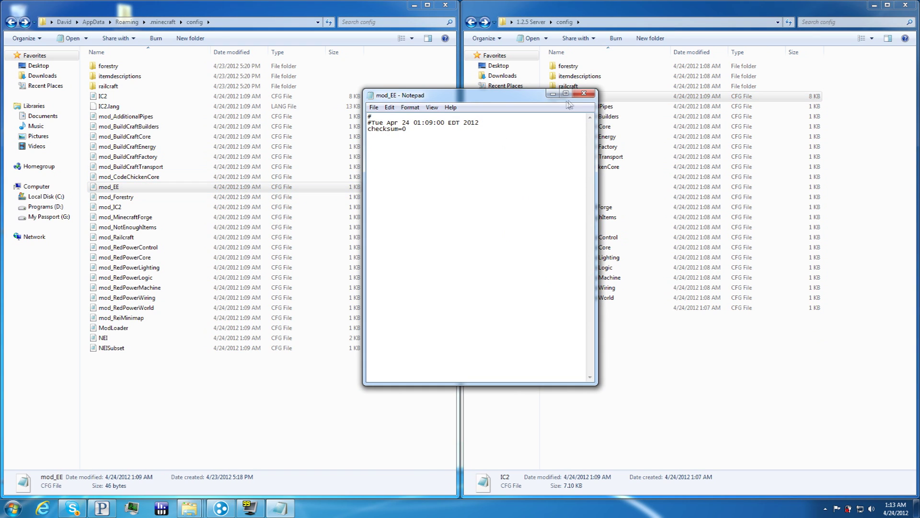
pyautogui.click(585, 104)
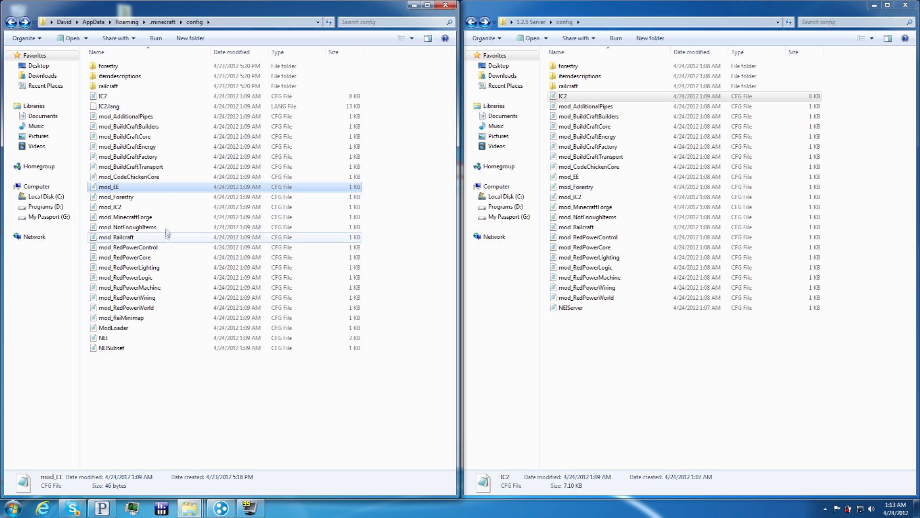
pyautogui.click(11, 22)
pyautogui.click(472, 23)
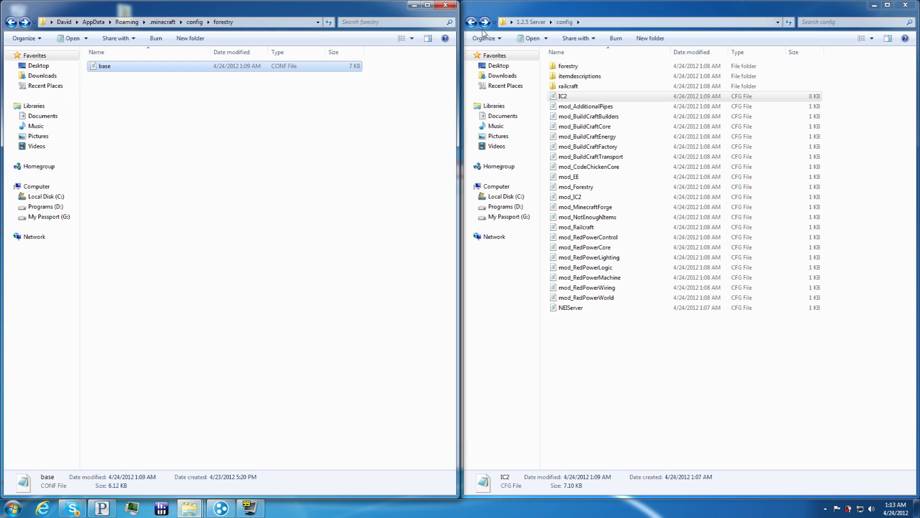
pyautogui.click(472, 23)
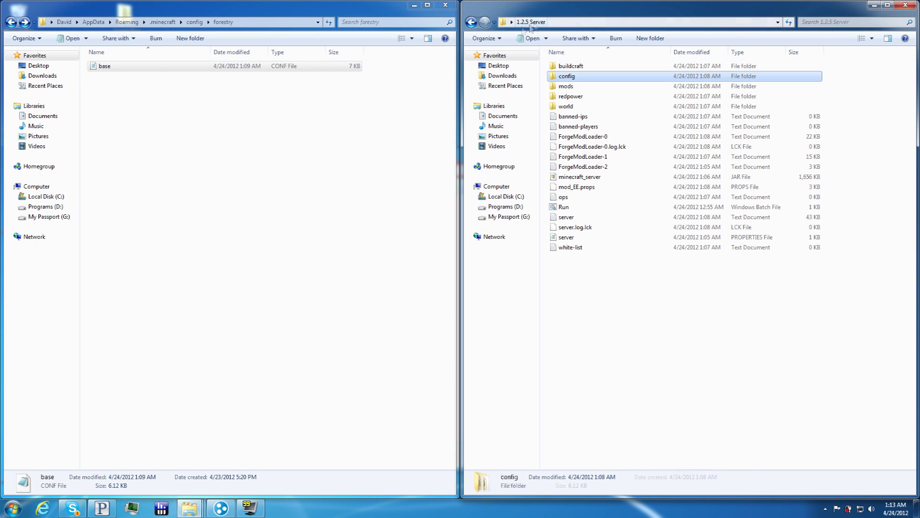
pyautogui.click(162, 22)
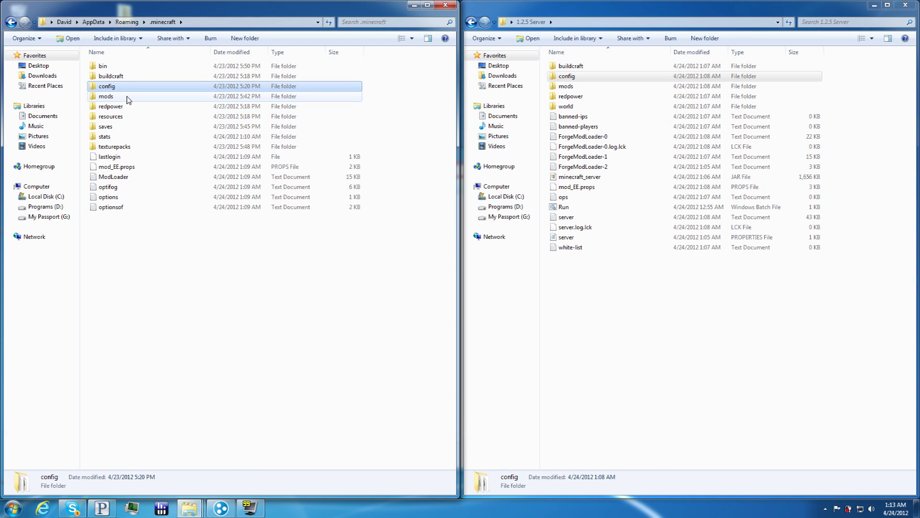
# Step: Replace the server's redpower configuration file with the client's copy from the redpower folder, and return both windows to their main folders
pyautogui.doubleClick(599, 96)
pyautogui.doubleClick(173, 110)
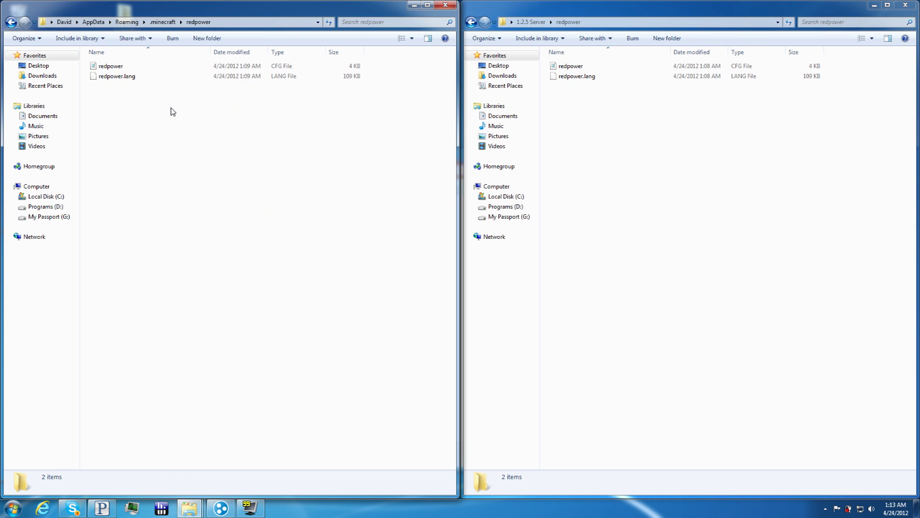
pyautogui.click(115, 68)
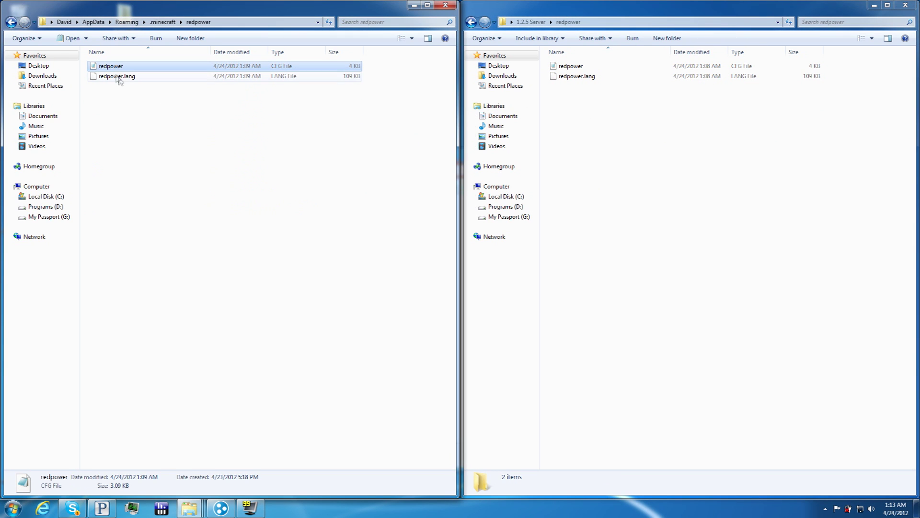
pyautogui.click(631, 165)
pyautogui.hotkey('ctrl', 'v')
pyautogui.click(375, 208)
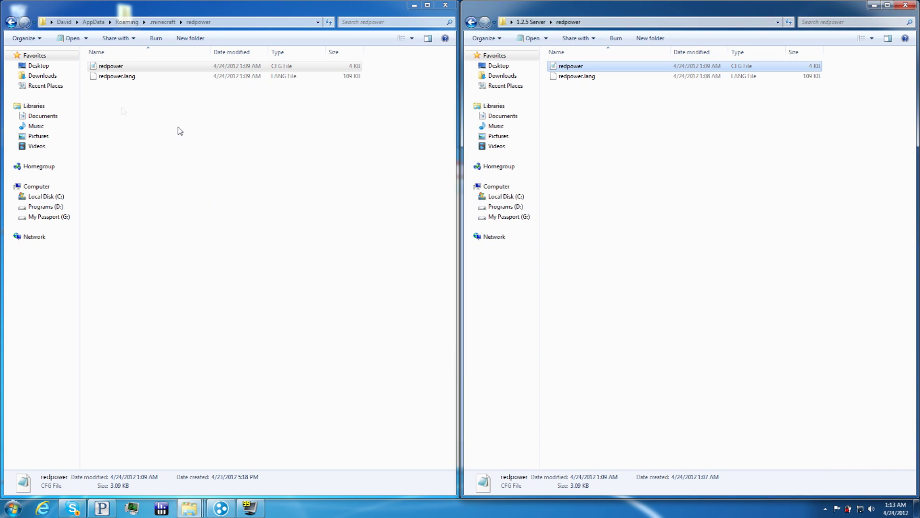
pyautogui.click(159, 22)
pyautogui.click(531, 21)
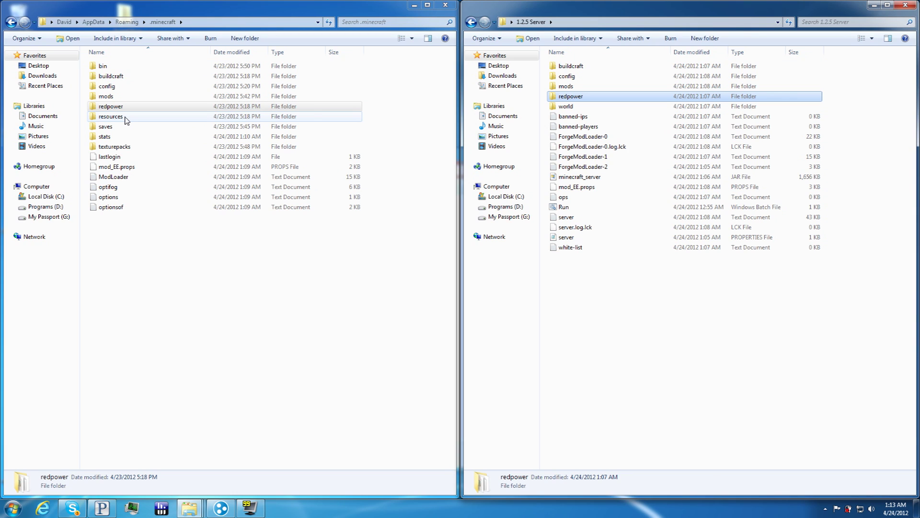
# Step: Copy the client's mod_EE.props file into the 1.2.5 Server folder, replacing the existing one
pyautogui.click(190, 167)
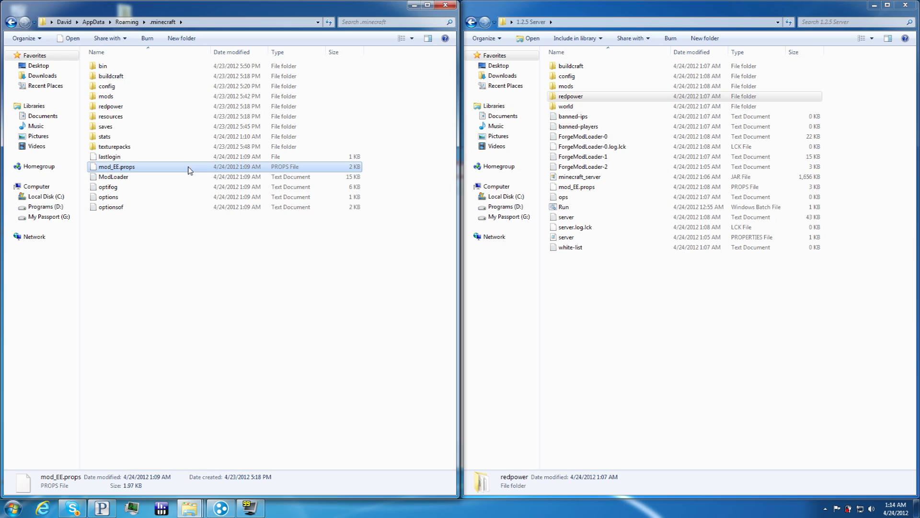
pyautogui.click(636, 327)
pyautogui.hotkey('ctrl', 'v')
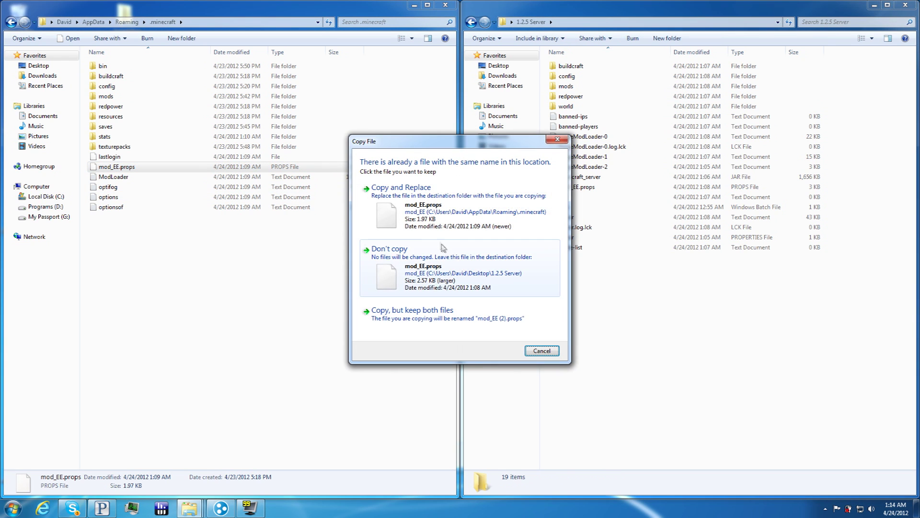
pyautogui.click(449, 200)
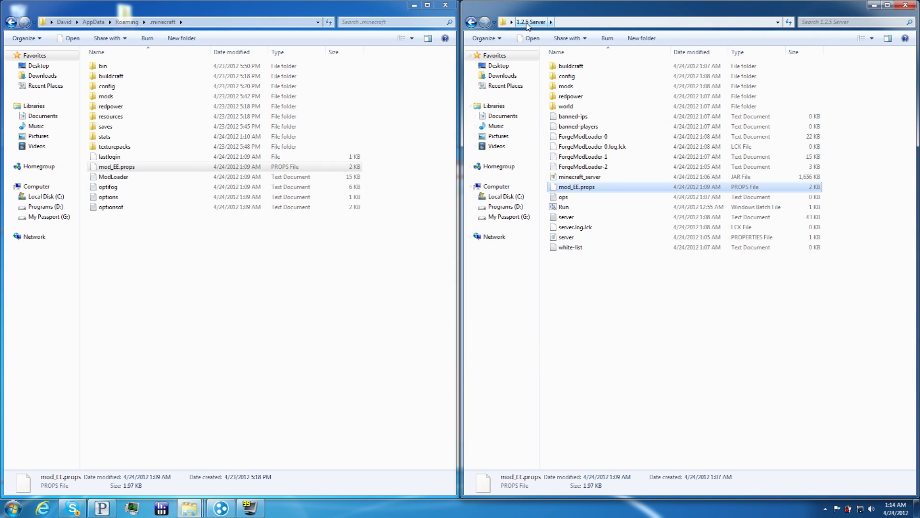
pyautogui.click(624, 287)
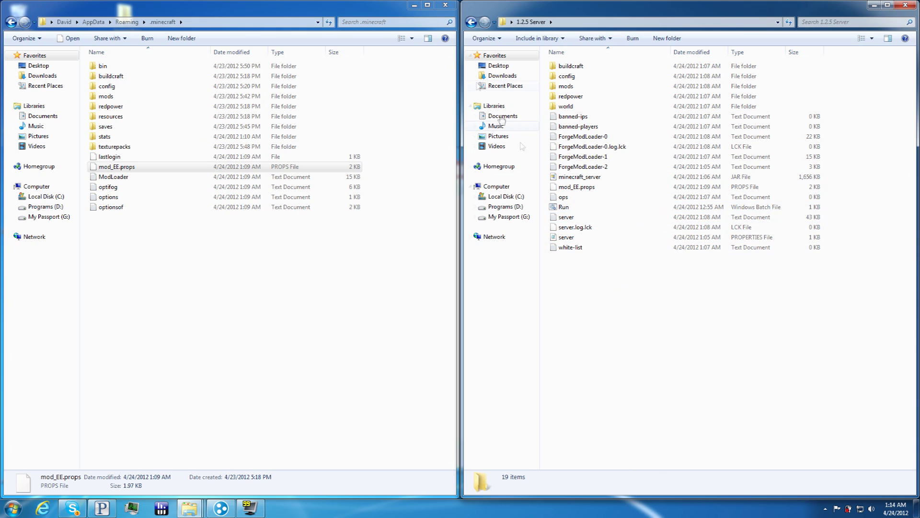
# Step: Move both folder windows down, start the server with the Run batch file, and close its console once loading is done
pyautogui.moveTo(397, 13); pyautogui.dragTo(394, 88)
pyautogui.moveTo(605, 7); pyautogui.dragTo(605, 97)
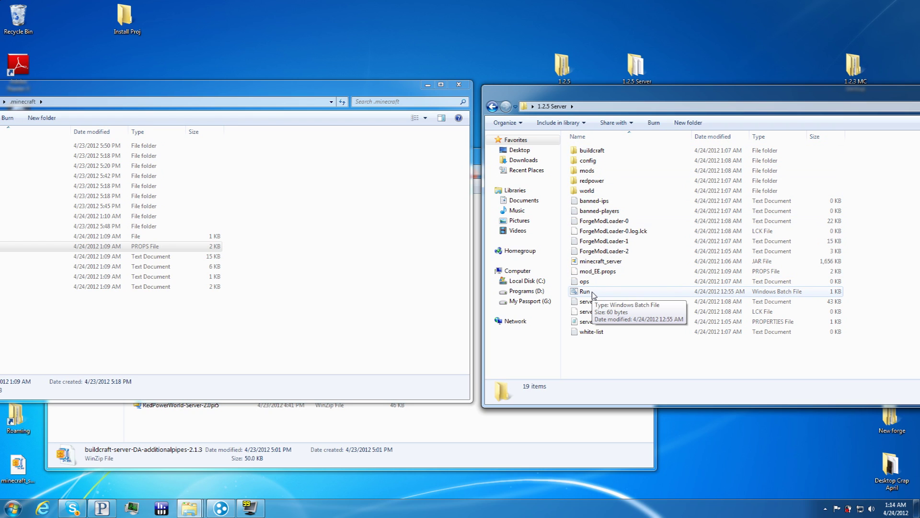
pyautogui.doubleClick(592, 292)
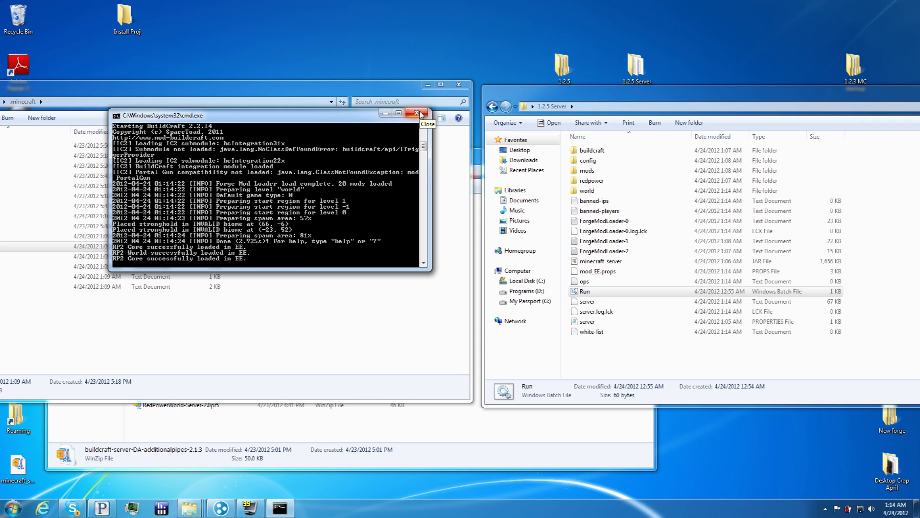
pyautogui.click(420, 114)
pyautogui.click(615, 312)
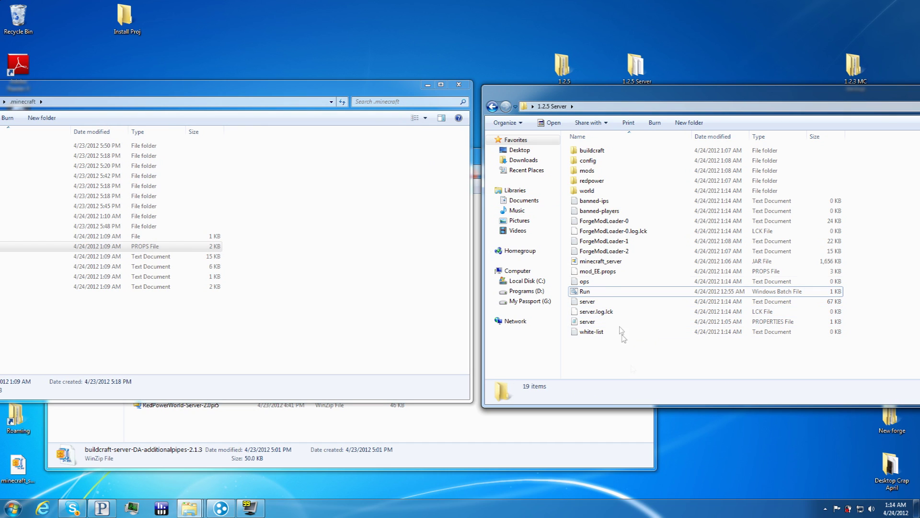
# Step: Go to the config folder inside buildcraft for both 1.2.5 Server and .minecraft
pyautogui.doubleClick(590, 150)
pyautogui.doubleClick(586, 161)
pyautogui.moveTo(271, 89); pyautogui.dragTo(379, 119)
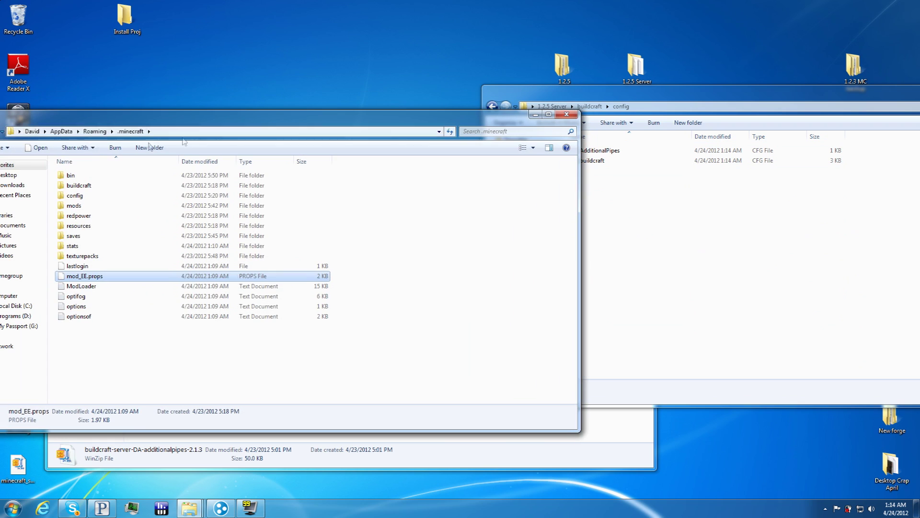
pyautogui.doubleClick(80, 187)
pyautogui.doubleClick(75, 186)
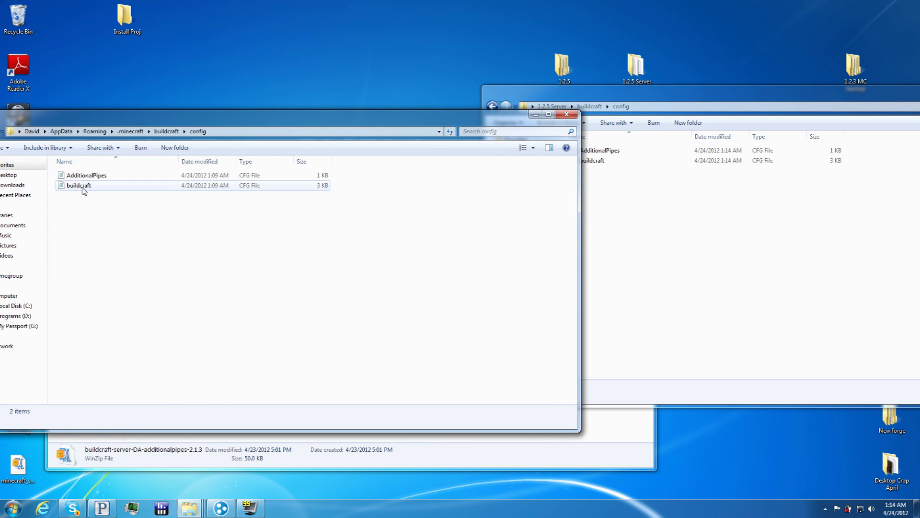
# Step: Replace the server's AdditionalPipes configuration file with a copy of the client's
pyautogui.click(712, 244)
pyautogui.click(575, 162)
pyautogui.click(185, 176)
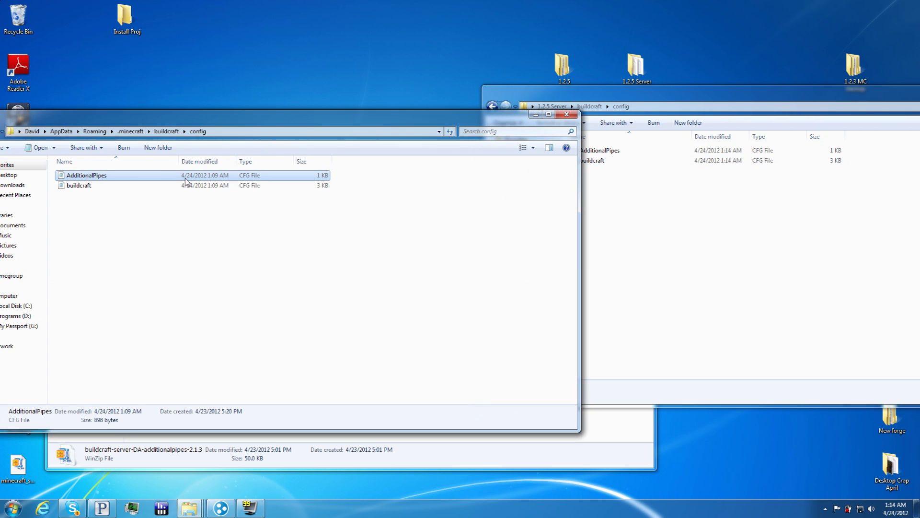
pyautogui.moveTo(667, 236); pyautogui.dragTo(666, 236)
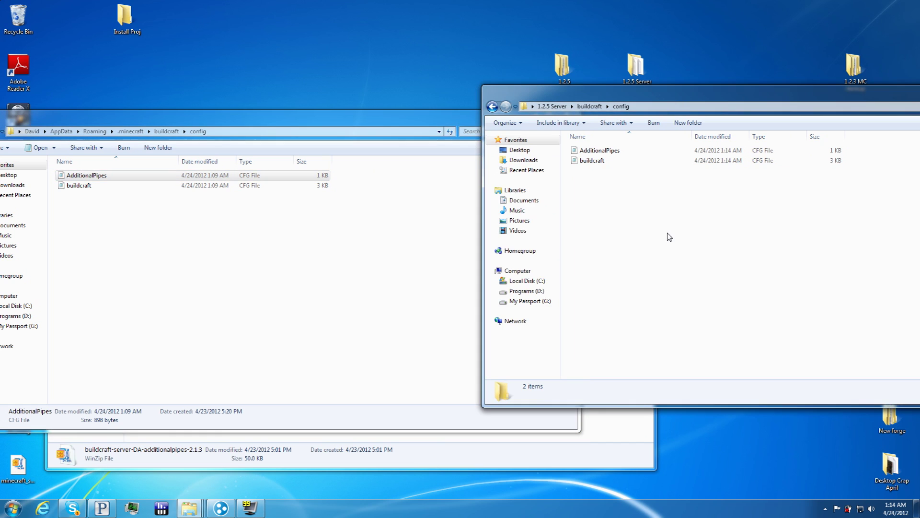
pyautogui.click(448, 216)
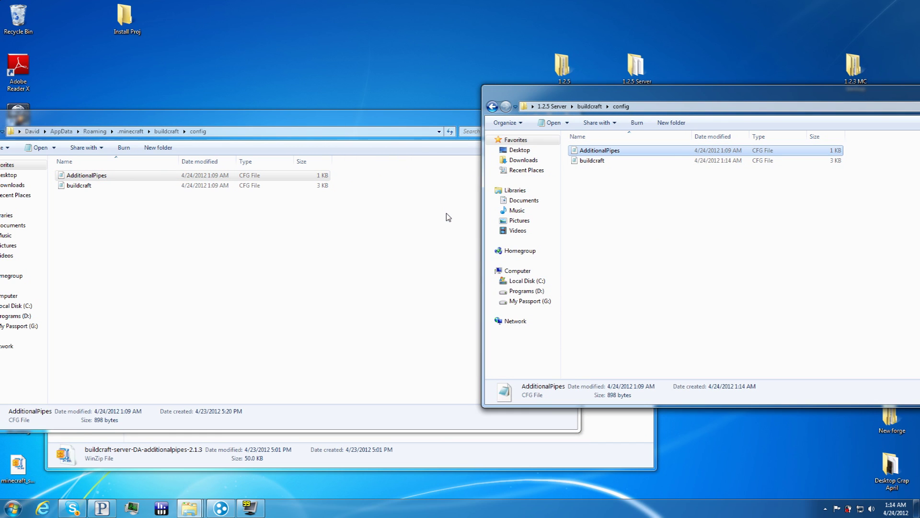
# Step: Look through the client's mods folder in .minecraft and rearrange the two folder windows
pyautogui.click(100, 131)
pyautogui.doubleClick(92, 175)
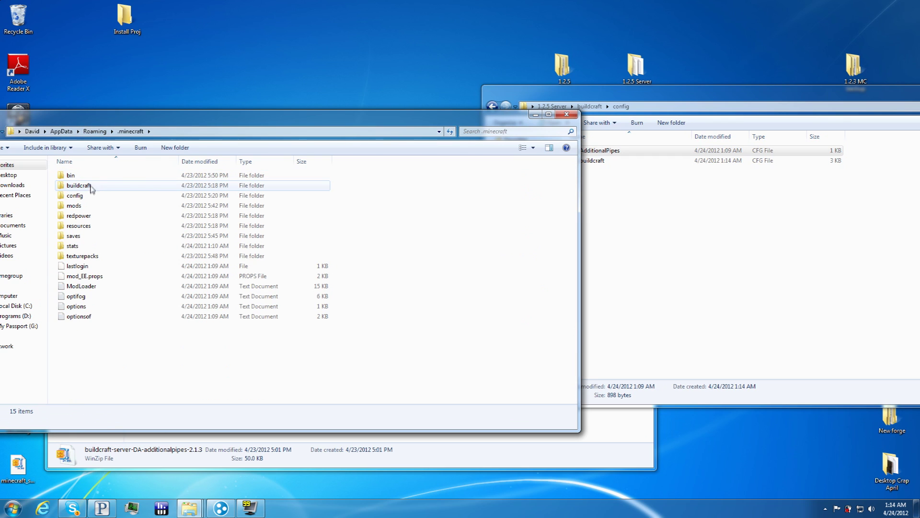
pyautogui.doubleClick(92, 205)
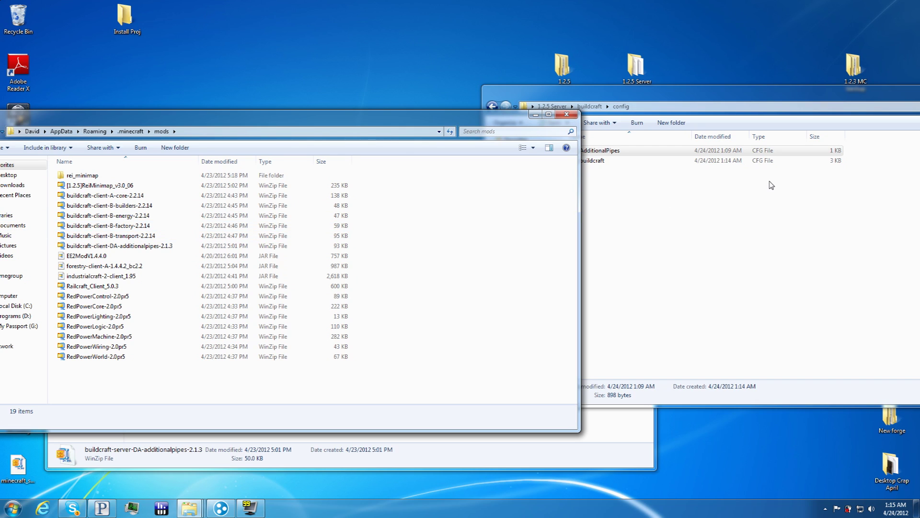
pyautogui.moveTo(470, 122); pyautogui.dragTo(507, 111)
pyautogui.moveTo(669, 96); pyautogui.dragTo(569, 119)
pyautogui.click(320, 104)
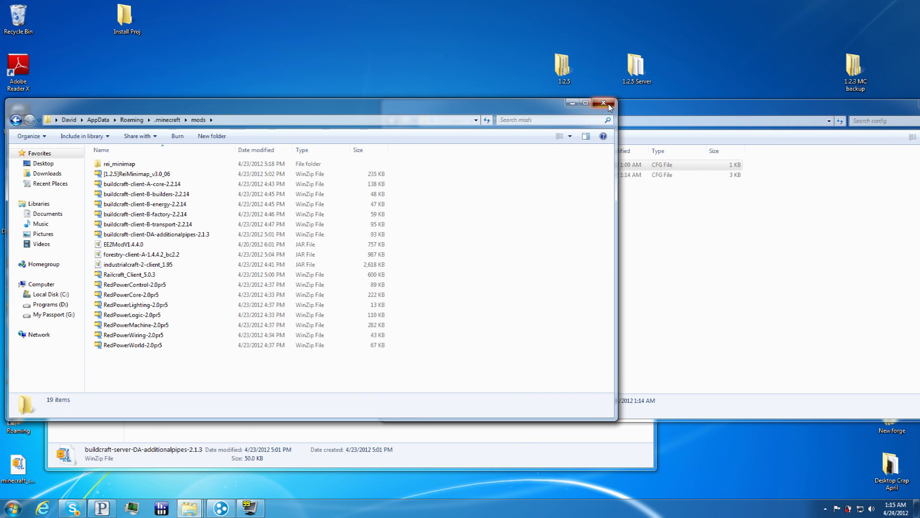
# Step: Close the .minecraft mods window and the 1.2.5 server mods source window, and return the remaining window to the 1.2.5 Server folder
pyautogui.click(604, 102)
pyautogui.moveTo(609, 107); pyautogui.dragTo(495, 107)
pyautogui.click(329, 122)
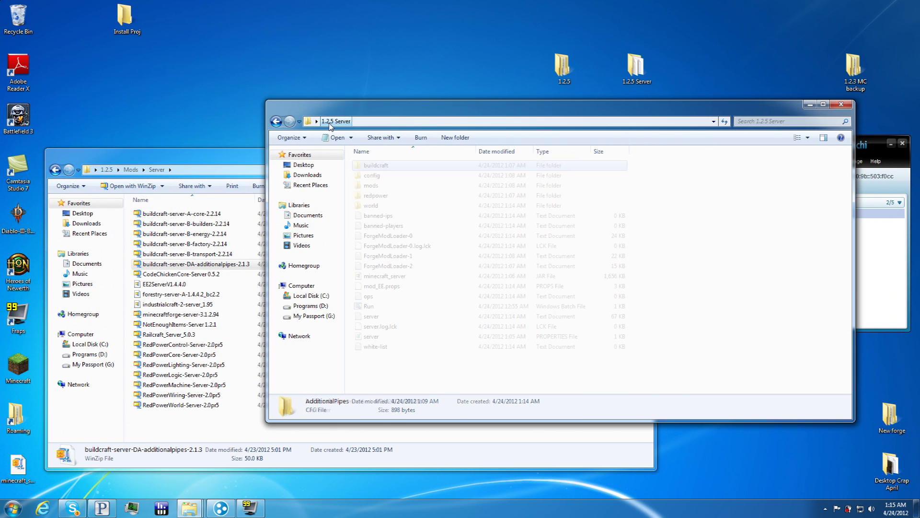
pyautogui.click(237, 164)
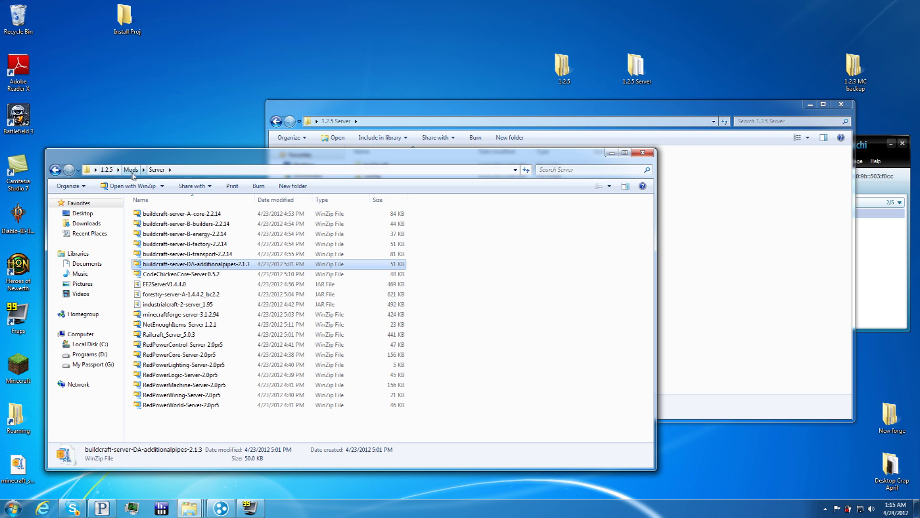
pyautogui.click(642, 153)
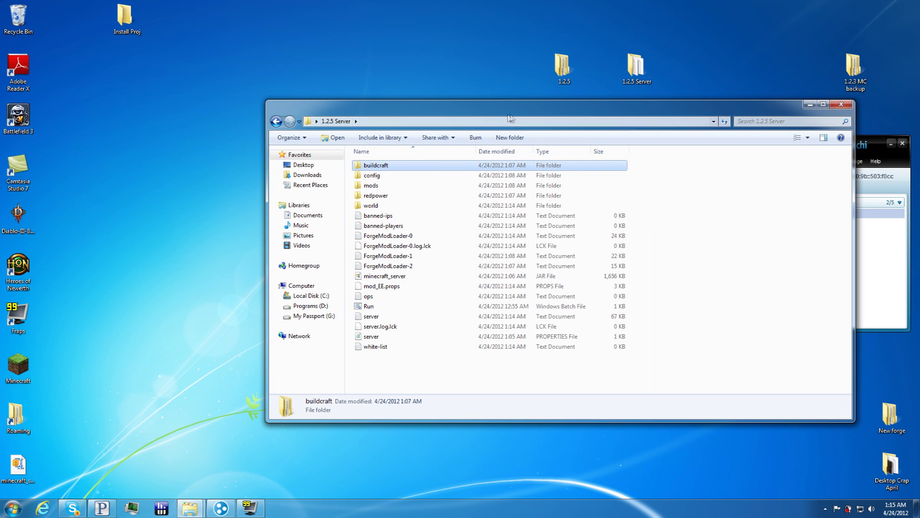
# Step: Start the server from the Run batch file, move its console aside and close it
pyautogui.click(903, 144)
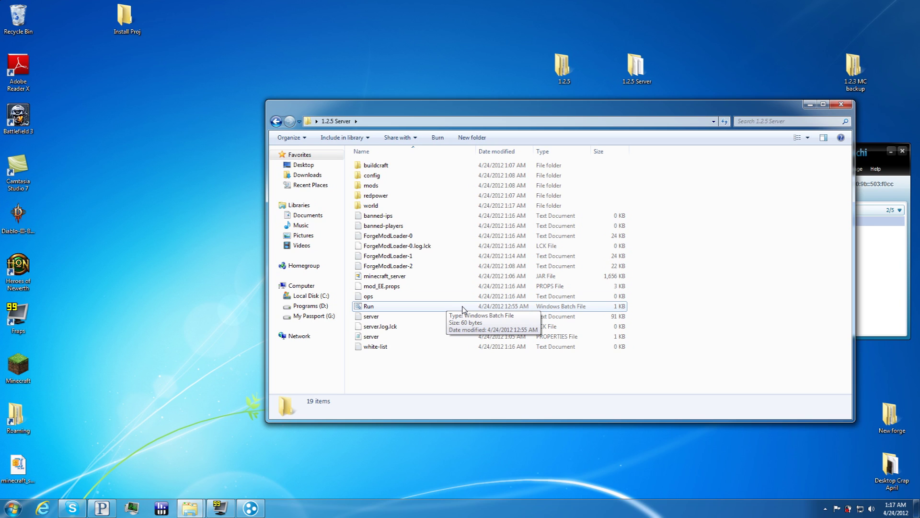
pyautogui.doubleClick(463, 309)
pyautogui.moveTo(258, 106); pyautogui.dragTo(259, 80)
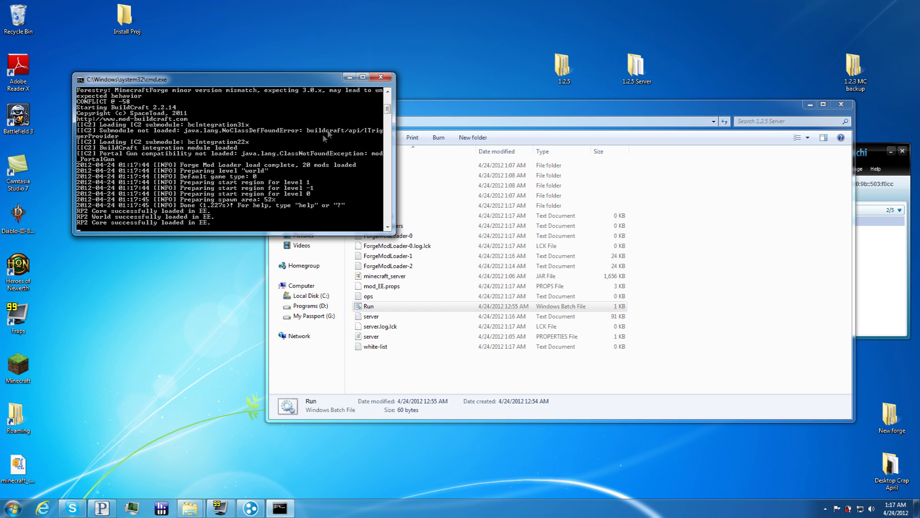
pyautogui.click(381, 77)
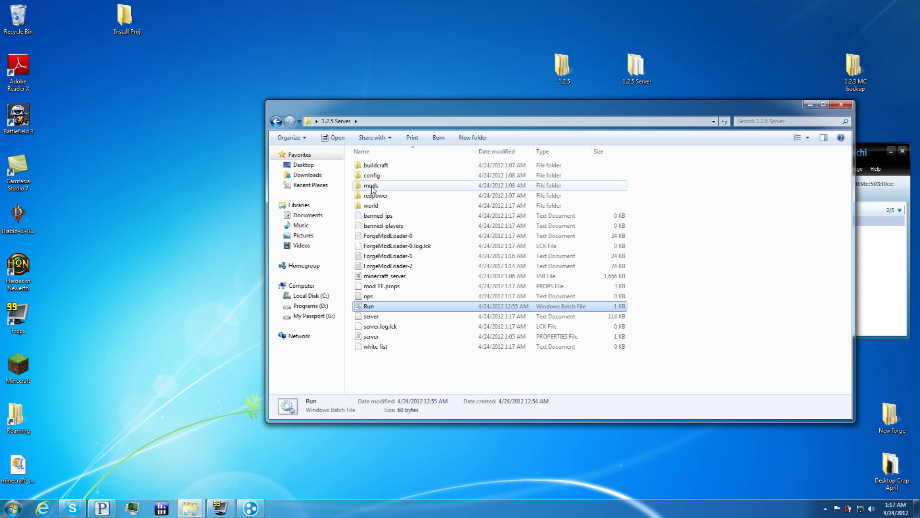
# Step: Delete the world folder from the 1.2.5 Server folder
pyautogui.click(378, 206)
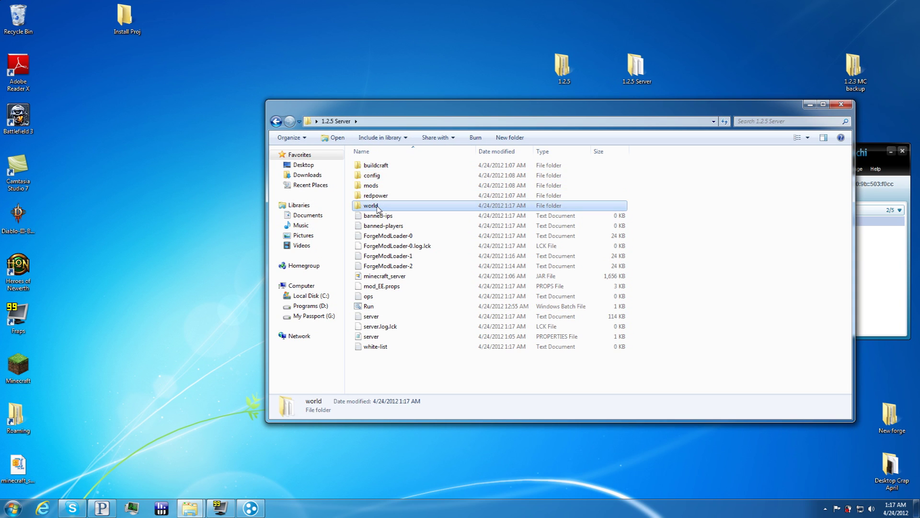
pyautogui.press('Delete')
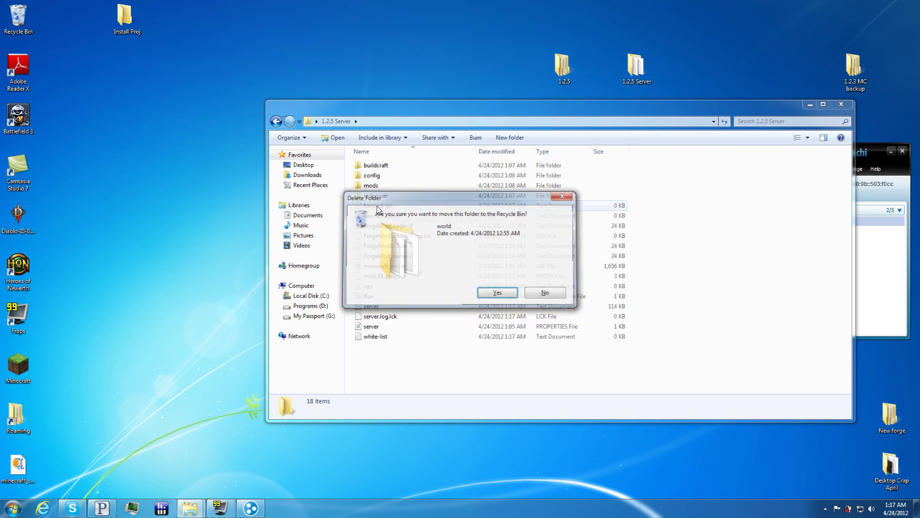
pyautogui.press('Return')
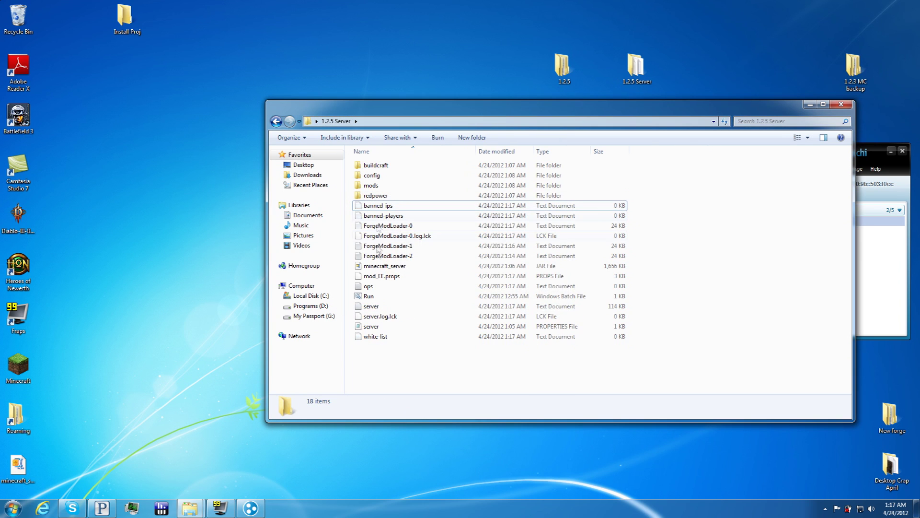
# Step: Start the server again from the Run batch file, review its console output and move the console away from the folder window
pyautogui.doubleClick(381, 295)
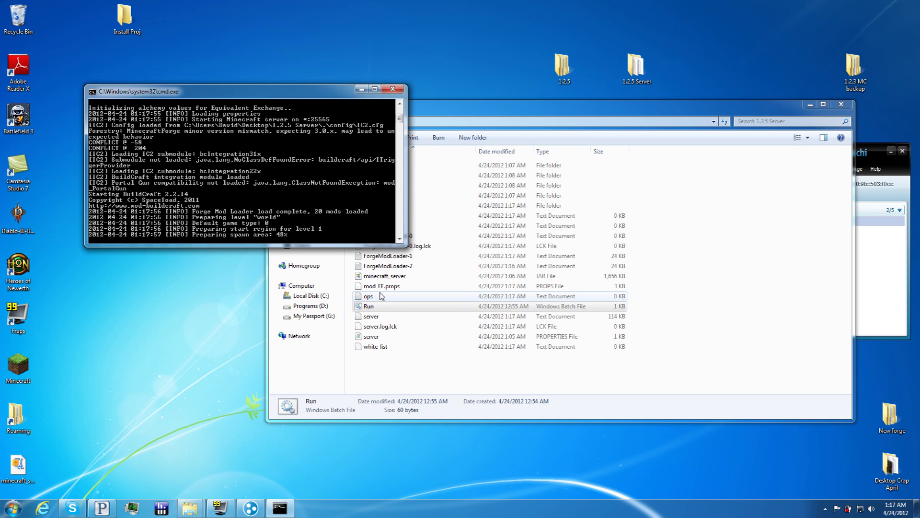
pyautogui.moveTo(299, 99); pyautogui.dragTo(228, 117)
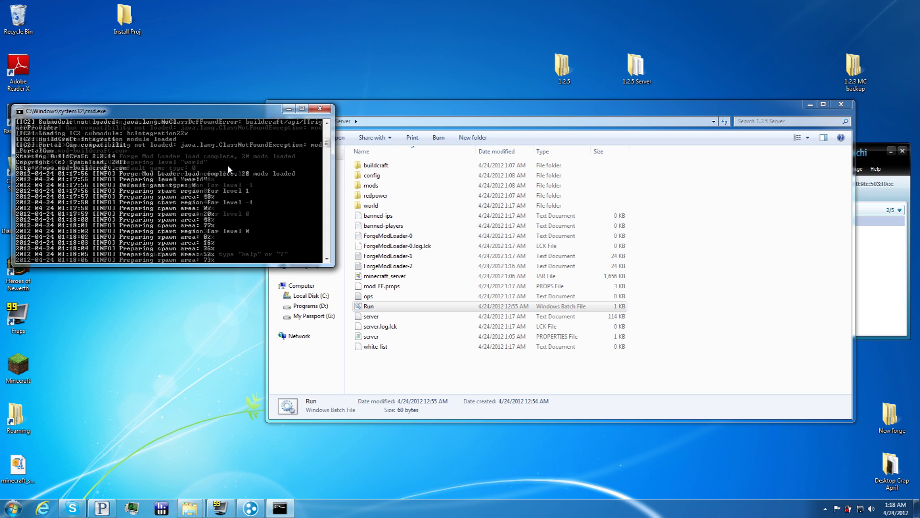
pyautogui.scroll(2, 326, 142)
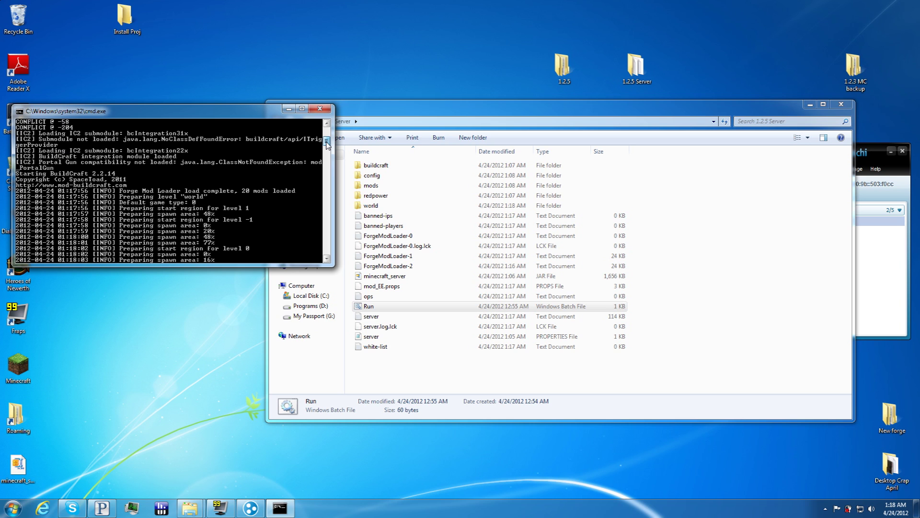
pyautogui.moveTo(267, 112); pyautogui.dragTo(848, 43)
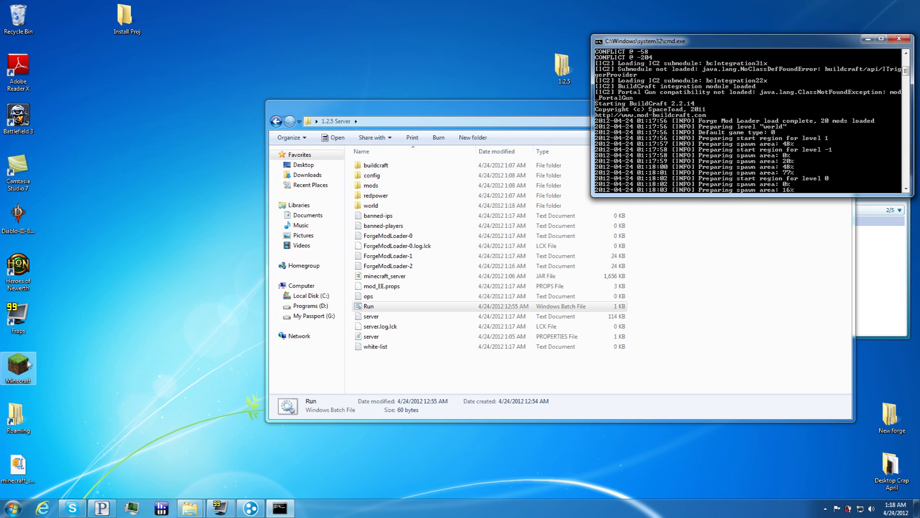
# Step: Launch the Minecraft client and add a multiplayer server with the default name and the Hamachi address 5.3.240.204
pyautogui.doubleClick(25, 366)
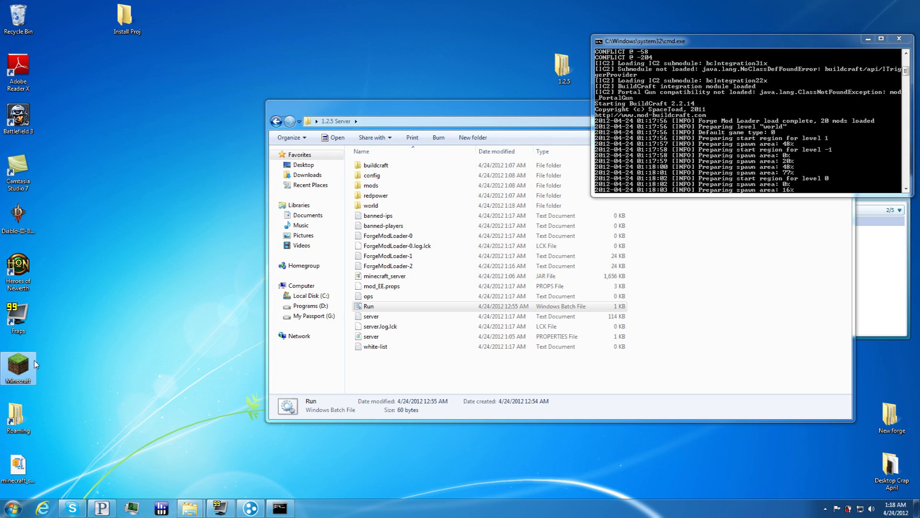
pyautogui.click(646, 348)
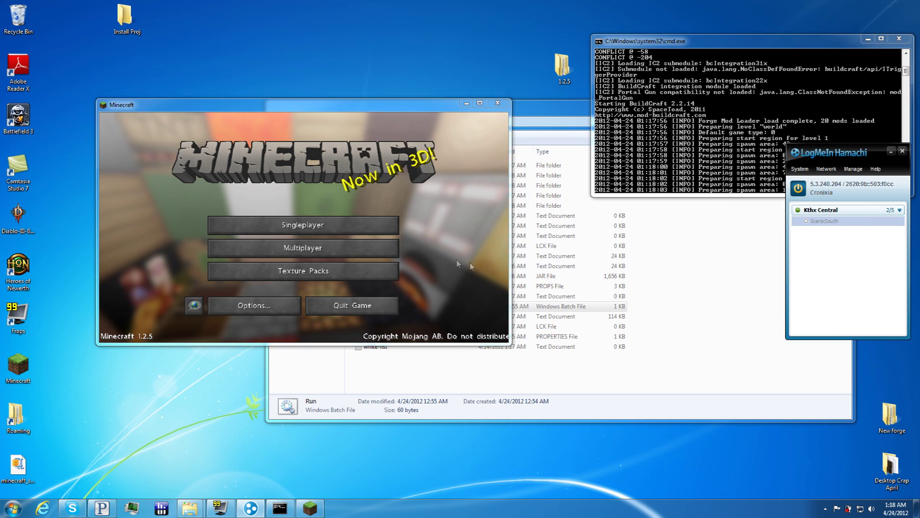
pyautogui.click(386, 251)
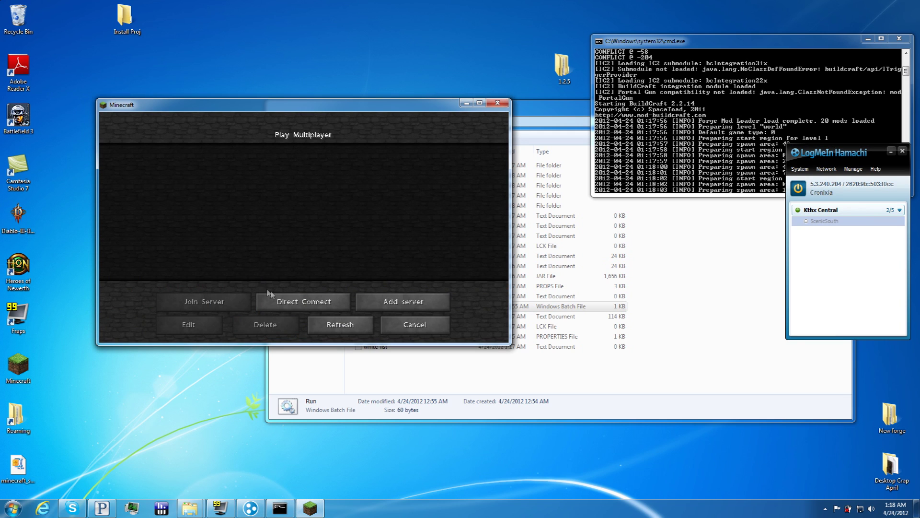
pyautogui.click(396, 300)
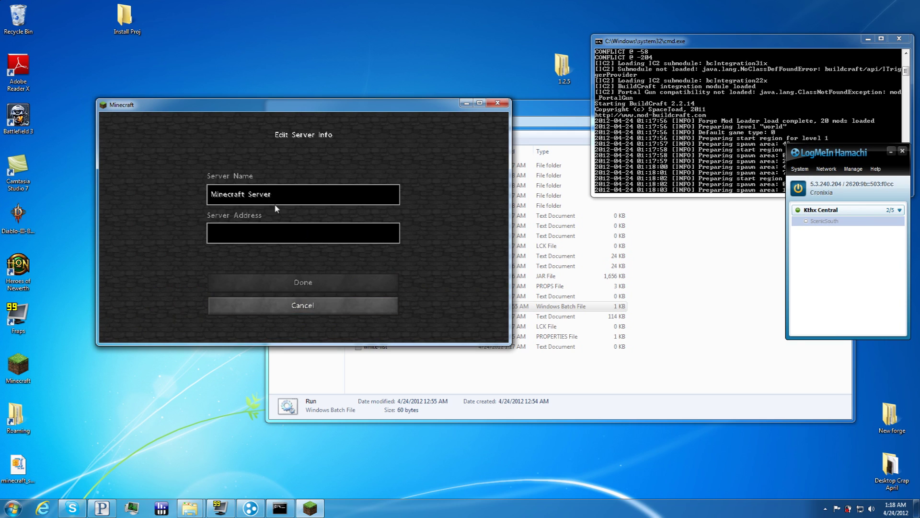
pyautogui.click(280, 233)
pyautogui.write('5')
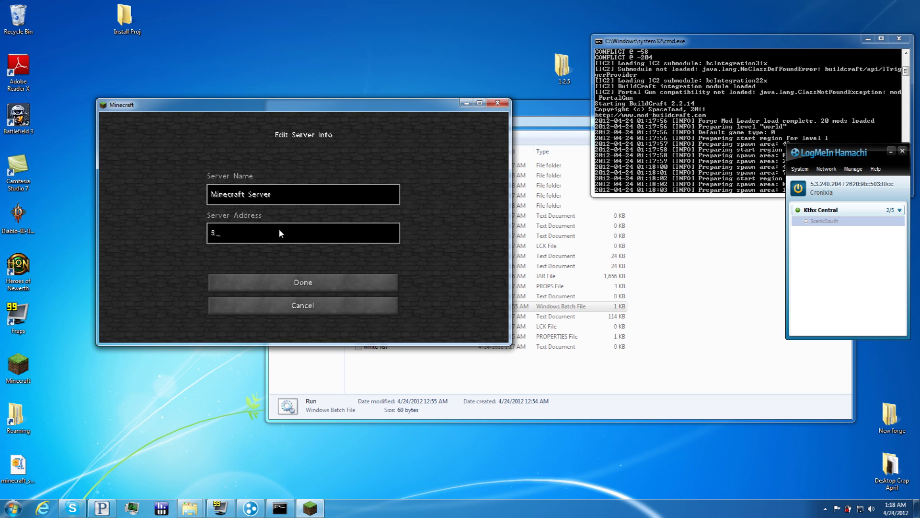
pyautogui.write('.3.240.204')
pyautogui.click(316, 281)
# Step: Check the connection strength of the added Minecraft Server entry and join that server
pyautogui.moveTo(407, 204)
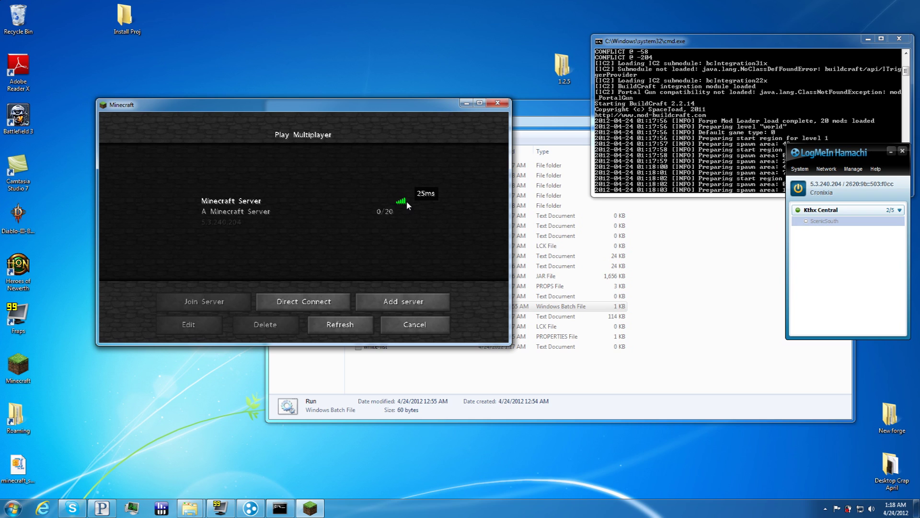
pyautogui.click(289, 225)
pyautogui.click(212, 298)
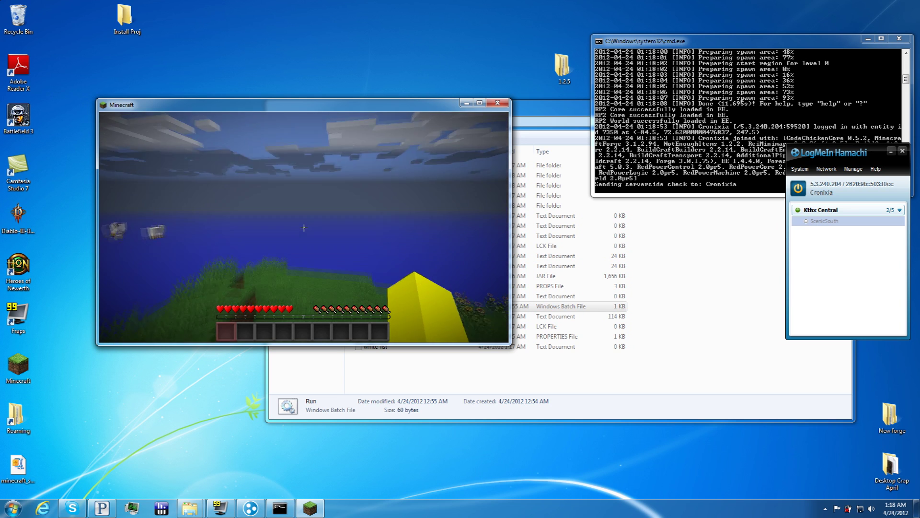
# Step: Open the in-game inventory, examine the player's mod list in the server console, and return to the game with the inventory closed
pyautogui.press('e')
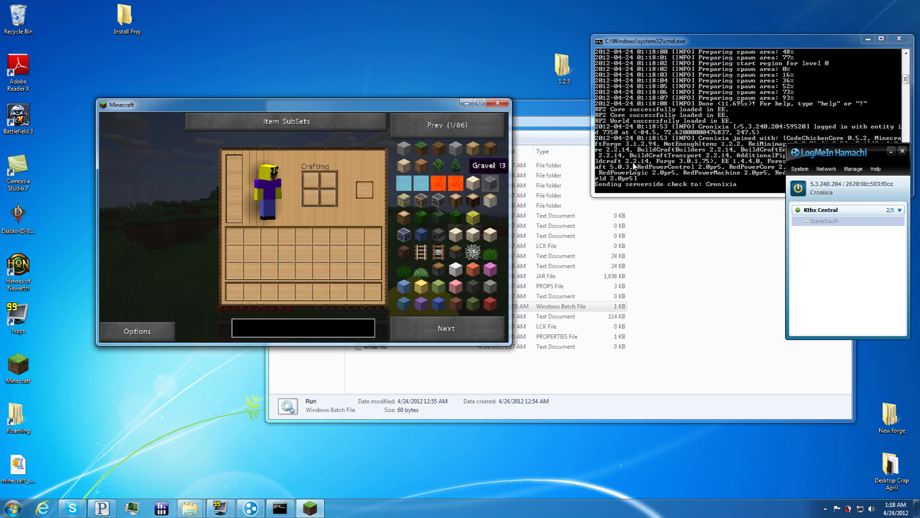
pyautogui.click(599, 171)
pyautogui.scroll(-1, 717, 172)
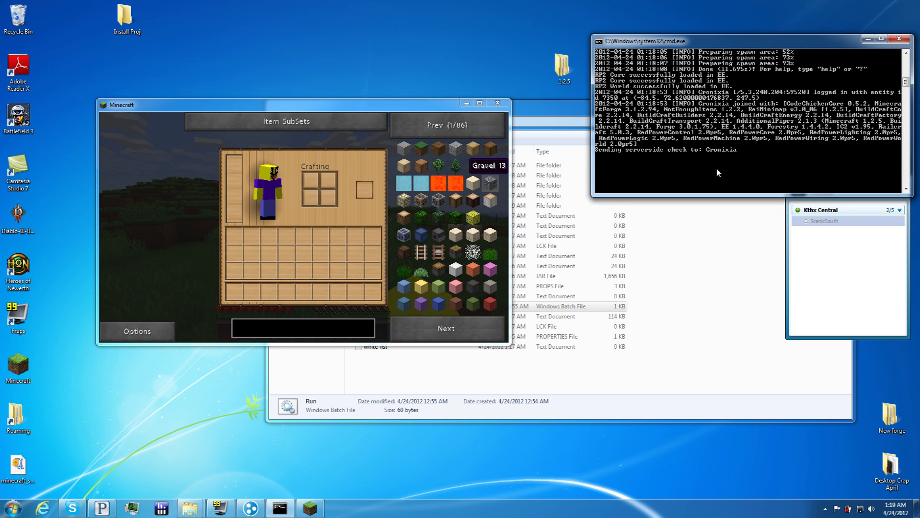
pyautogui.hotkey('alt', 'Tab')
pyautogui.press('e')
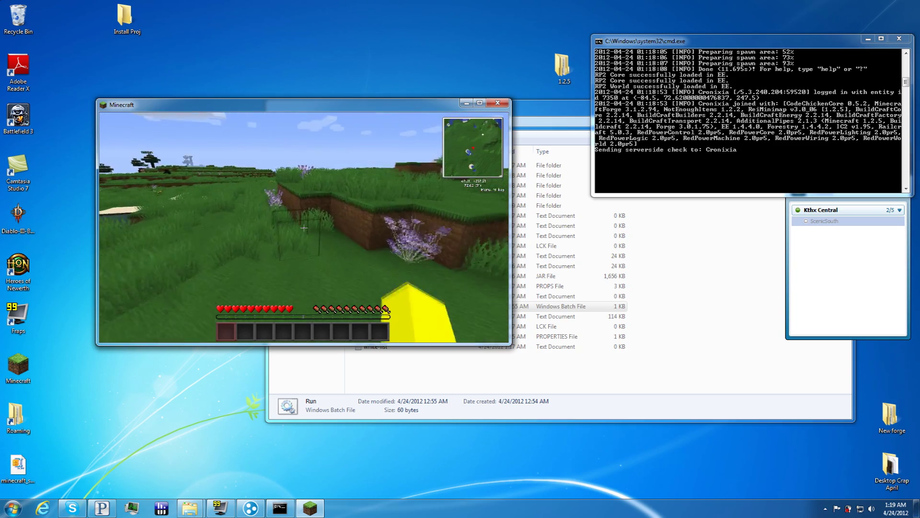
# Step: Walk forward and jump across the grassland to try out the freshly generated server world
pyautogui.press('w')
pyautogui.press('space')
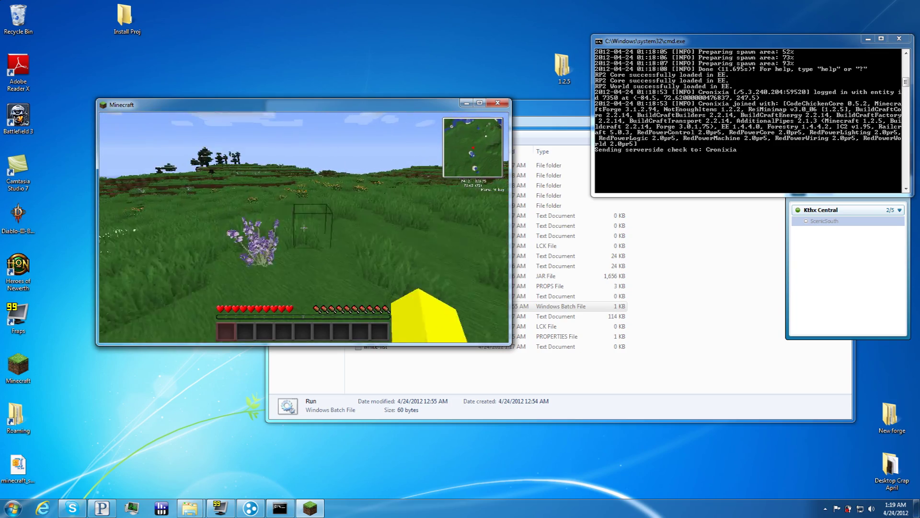
pyautogui.press('w')
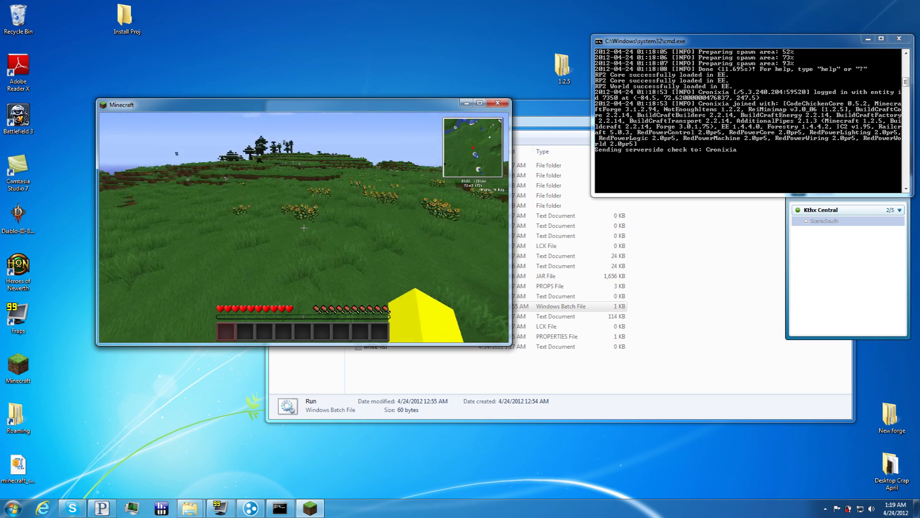